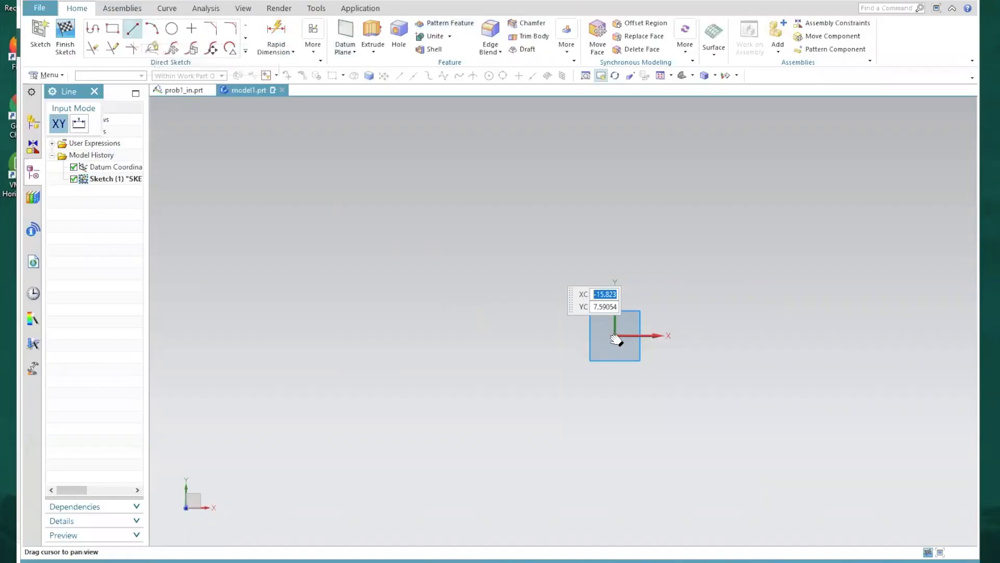
# - Draw a vertical line 1 unit long upward from the sketch origin
pyautogui.press('Escape')
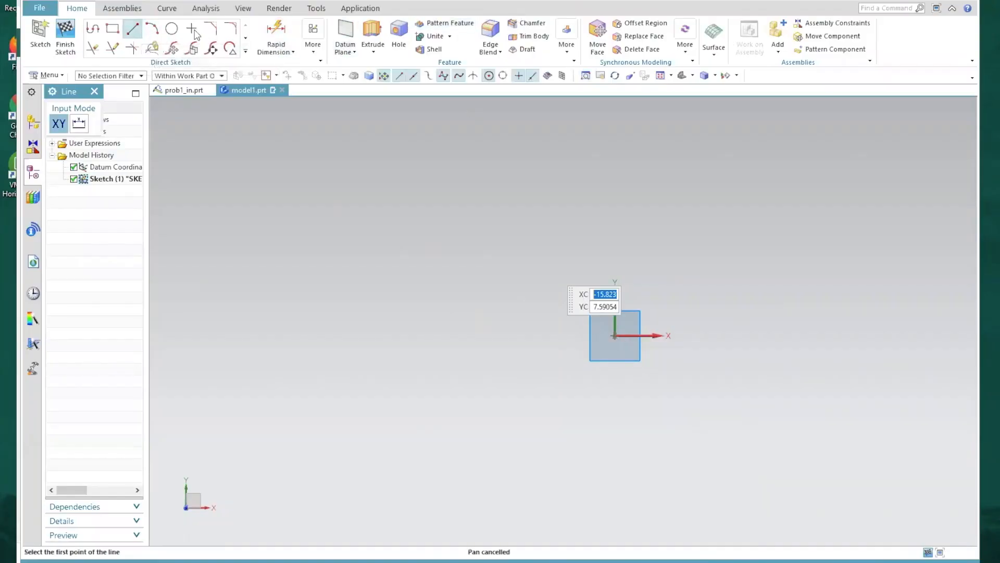
pyautogui.click(614, 335)
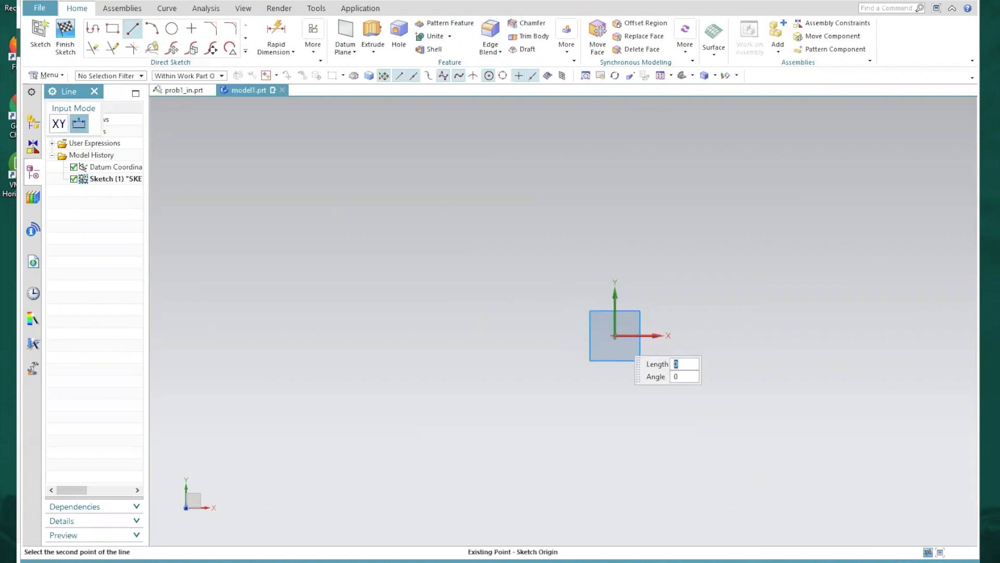
pyautogui.write('19')
pyautogui.press('BackSpace')
pyautogui.press('Tab')
pyautogui.press('Return')
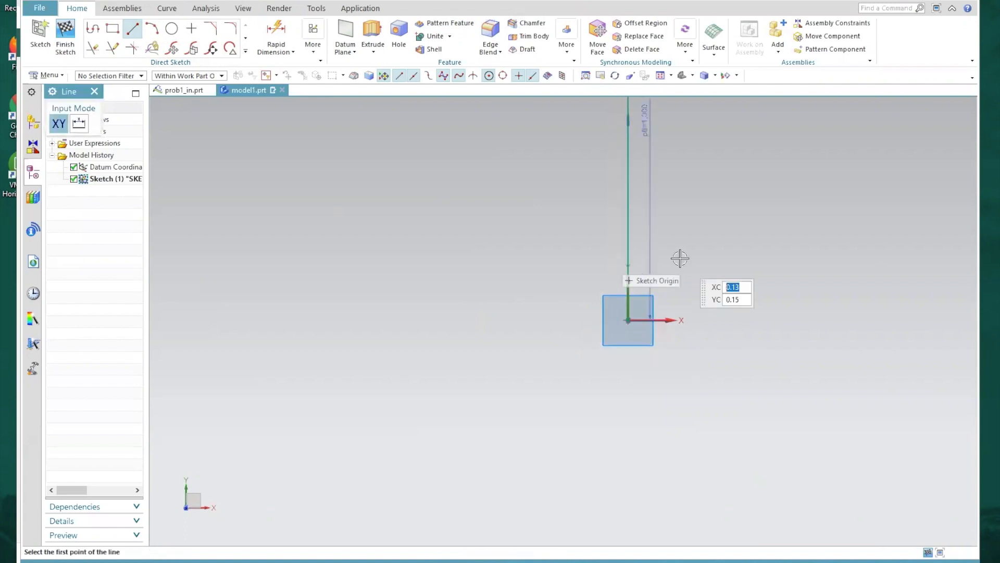
# - Draw a horizontal line 21 units long from the sketch origin at an angle of 180 degrees
pyautogui.scroll(5, 679, 258)
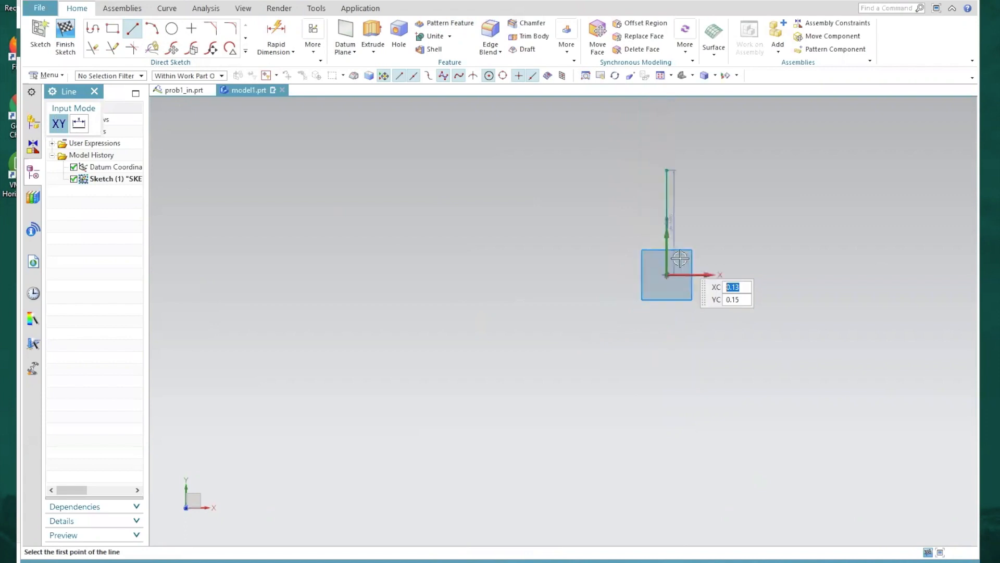
pyautogui.scroll(1, 667, 196)
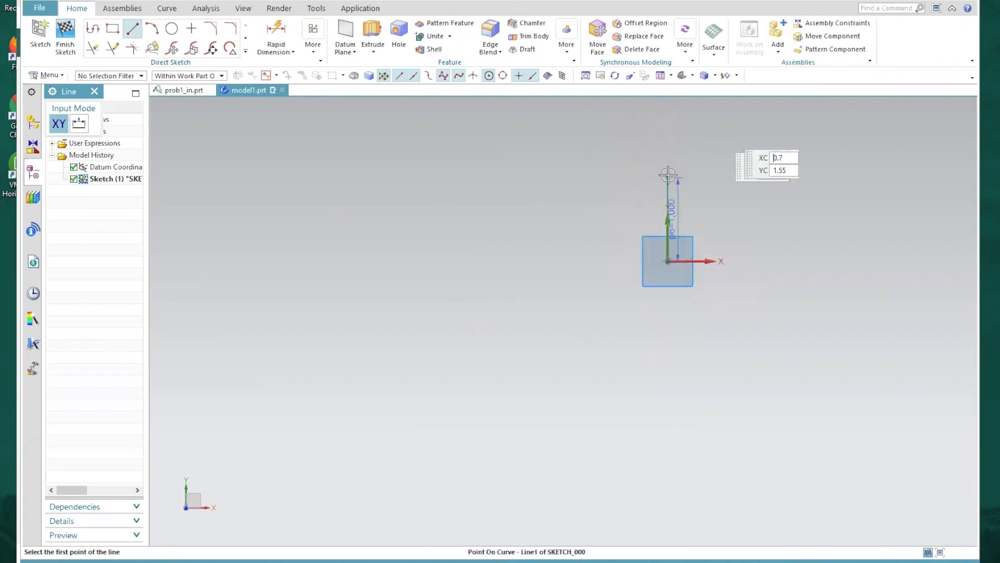
pyautogui.click(667, 261)
pyautogui.write('21')
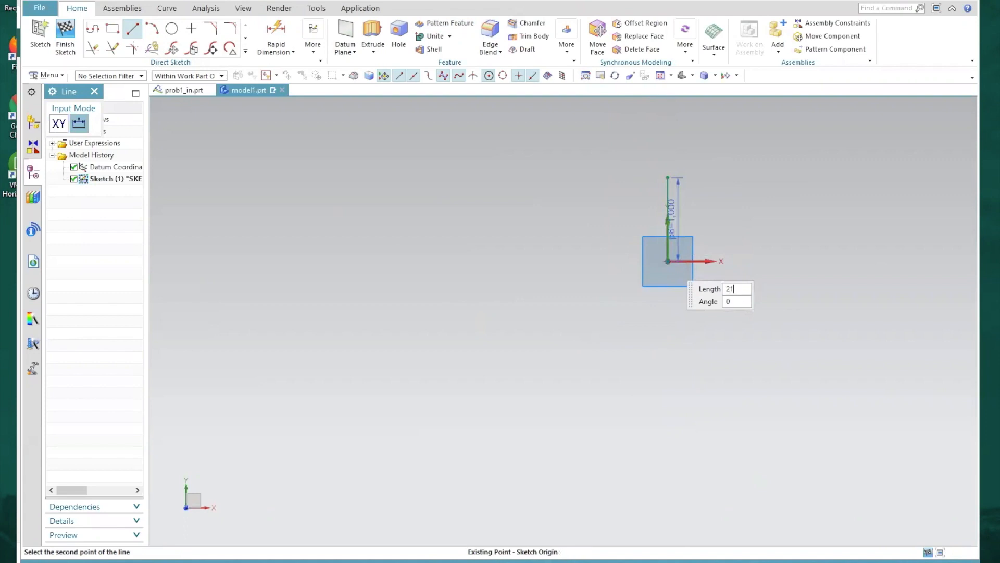
pyautogui.press('Tab')
pyautogui.write('180')
pyautogui.press('Return')
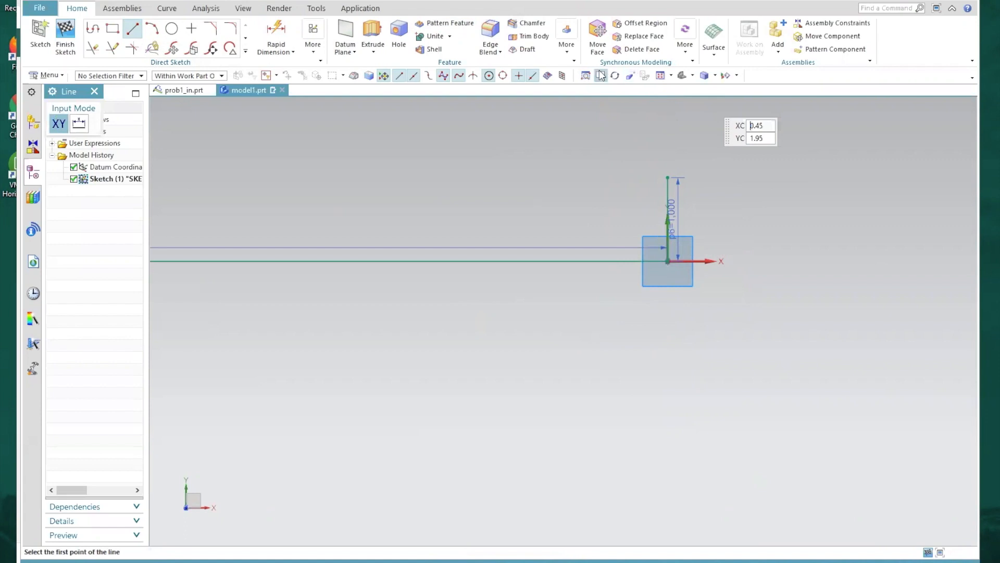
# - Draw a vertical line 5 units long upward from the far end of the 21-unit line
pyautogui.click(601, 75)
pyautogui.moveTo(568, 221); pyautogui.dragTo(891, 218)
pyautogui.moveTo(455, 233); pyautogui.dragTo(795, 233)
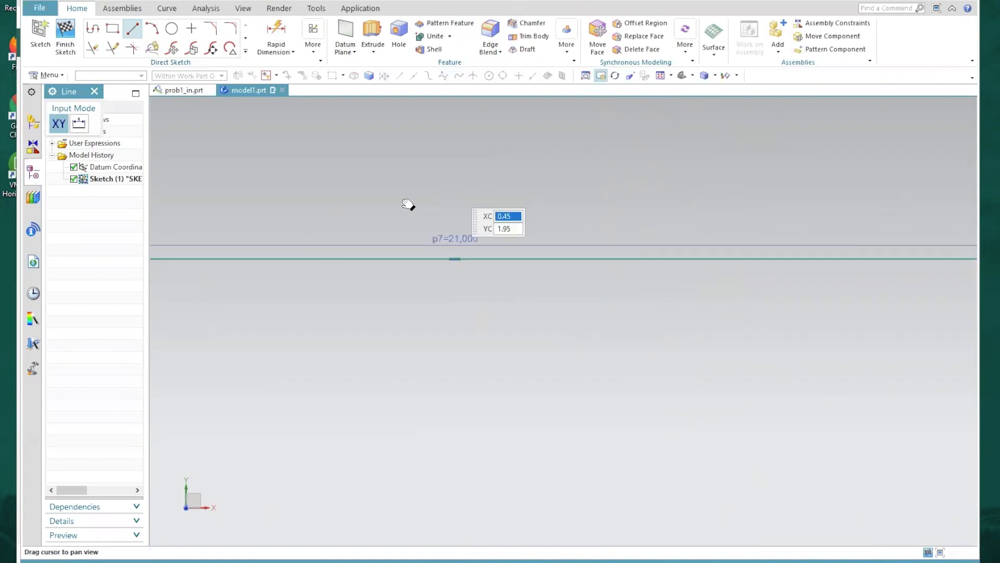
pyautogui.moveTo(281, 201); pyautogui.dragTo(621, 235)
pyautogui.moveTo(368, 191); pyautogui.dragTo(616, 203)
pyautogui.press('Escape')
pyautogui.press('Escape')
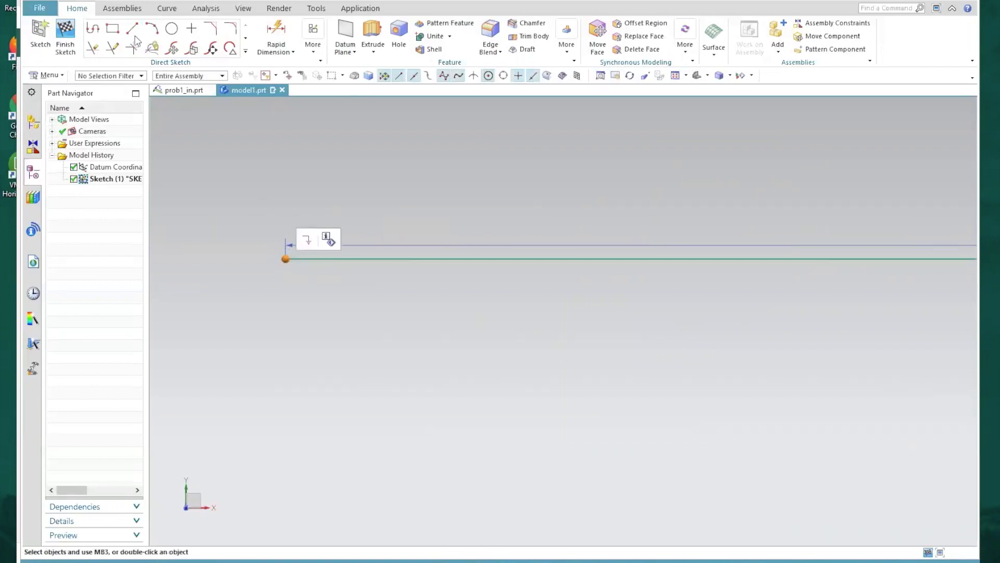
pyautogui.press('l')
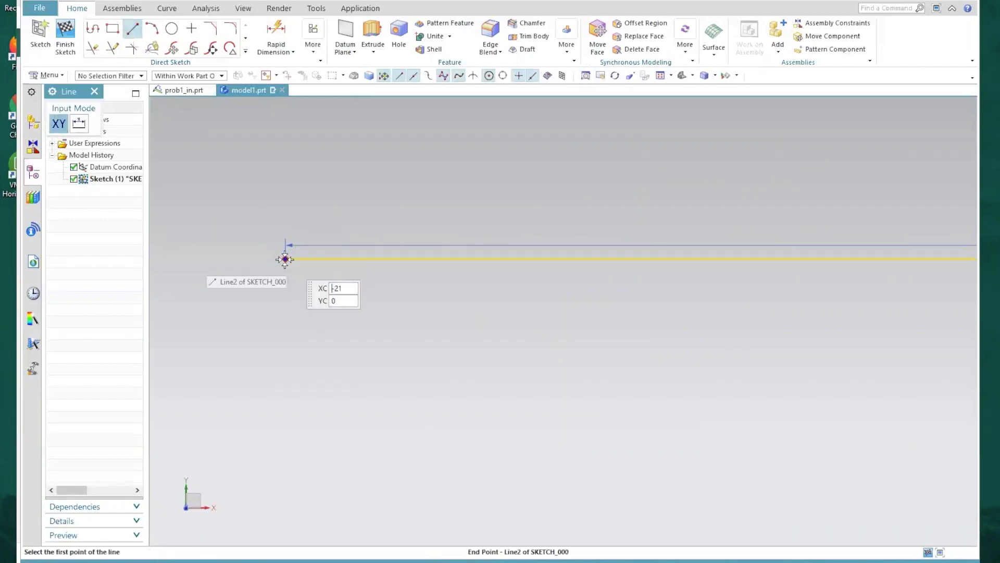
pyautogui.click(285, 259)
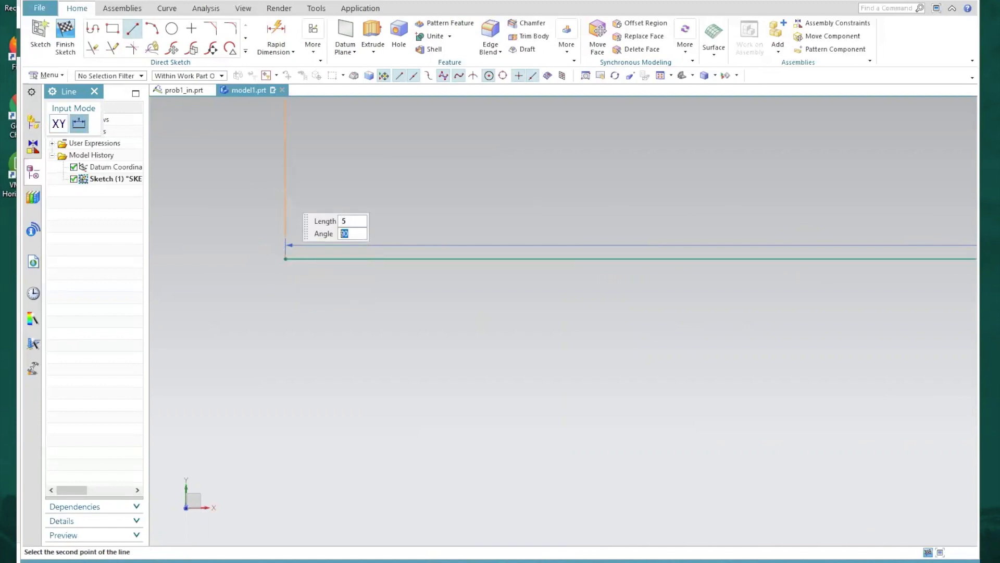
pyautogui.press('Return')
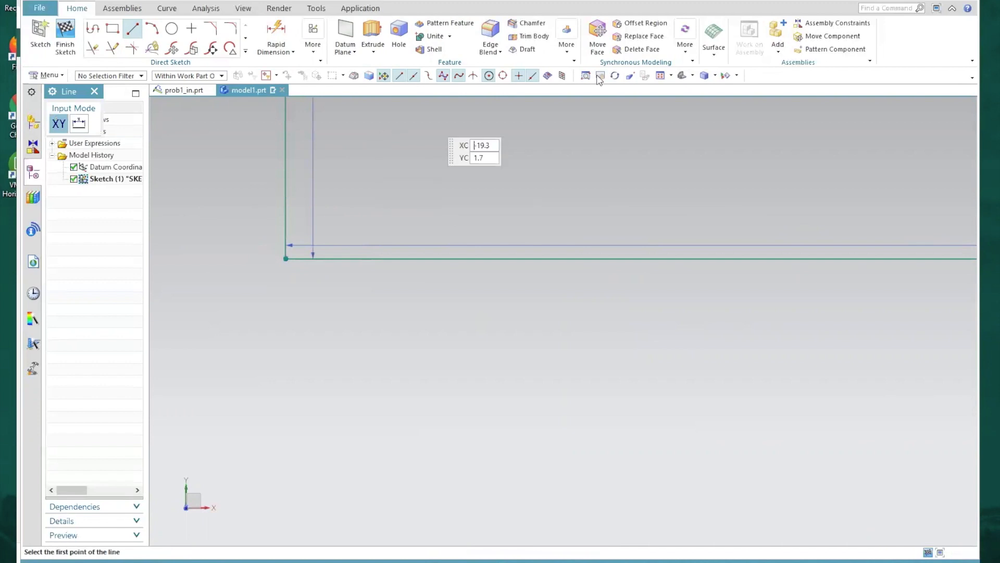
# - Draw a horizontal line with length 30-21 at 180 degrees from the upper end of the 5-unit vertical line
pyautogui.moveTo(418, 177); pyautogui.dragTo(419, 420)
pyautogui.moveTo(397, 172); pyautogui.dragTo(398, 406)
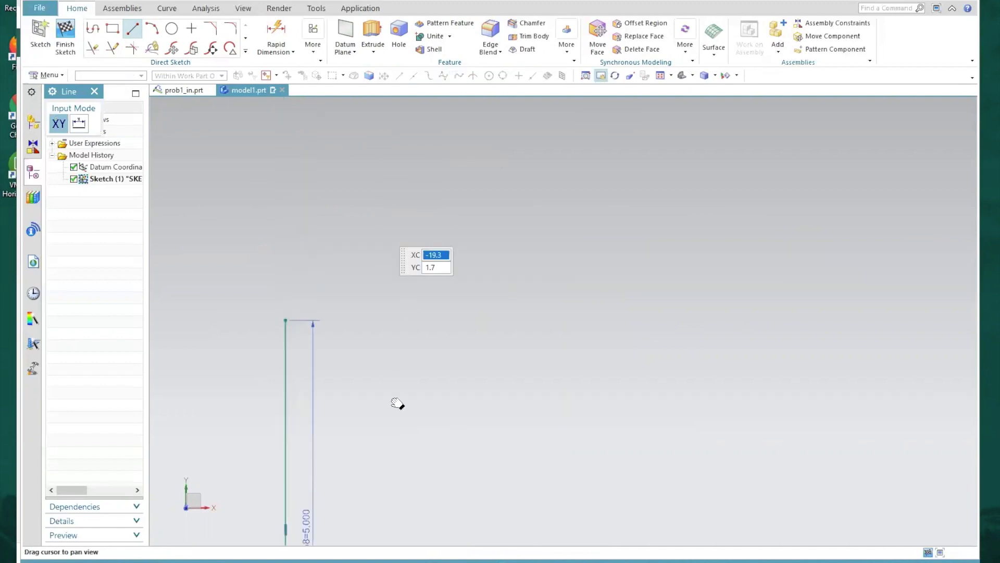
pyautogui.moveTo(412, 561)
pyautogui.mouseDown()
pyautogui.moveTo(409, 268)
pyautogui.moveTo(501, 230)
pyautogui.moveTo(630, 203)
pyautogui.mouseUp()
pyautogui.click(601, 77)
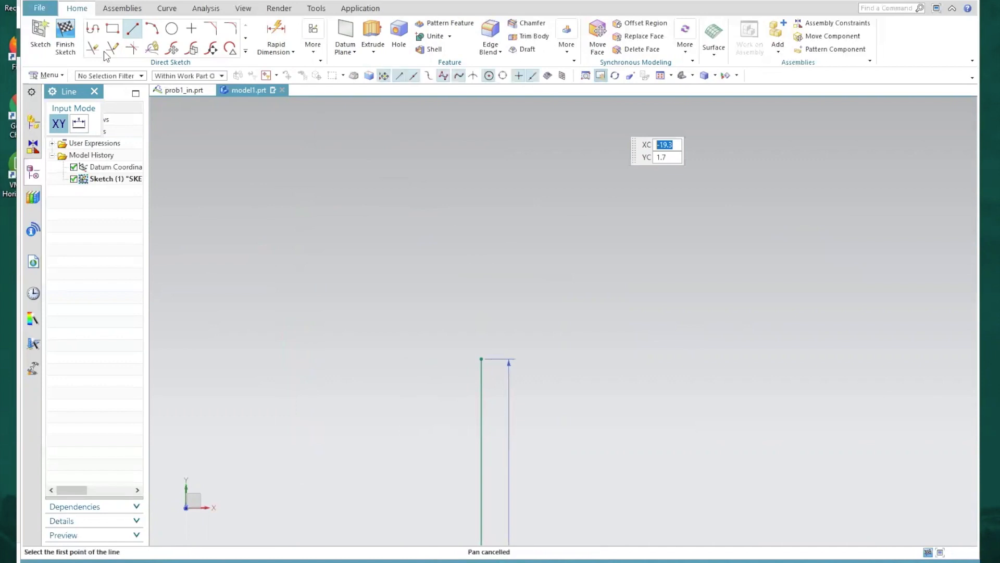
pyautogui.click(480, 358)
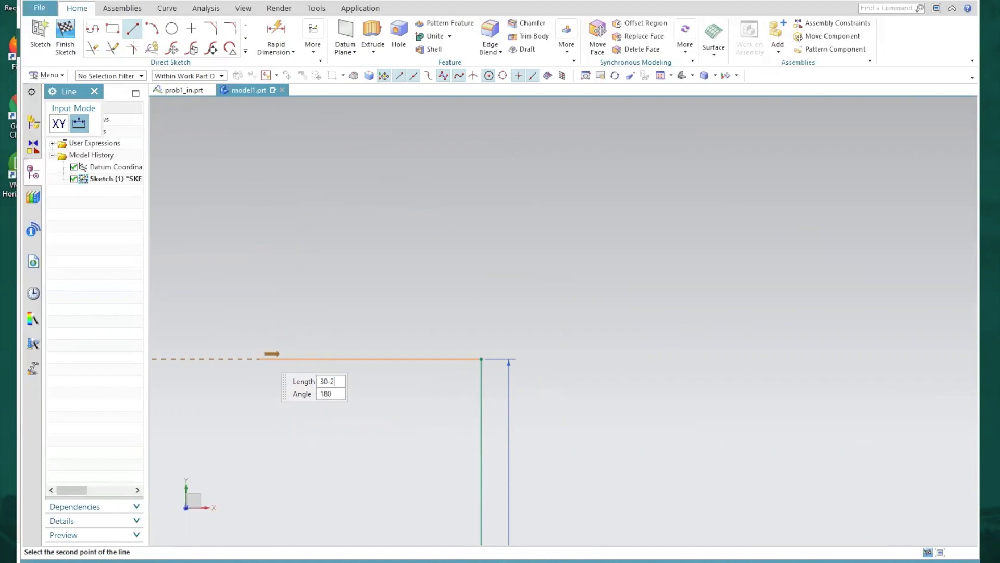
pyautogui.write('30-21')
pyautogui.press('Tab')
pyautogui.press('Return')
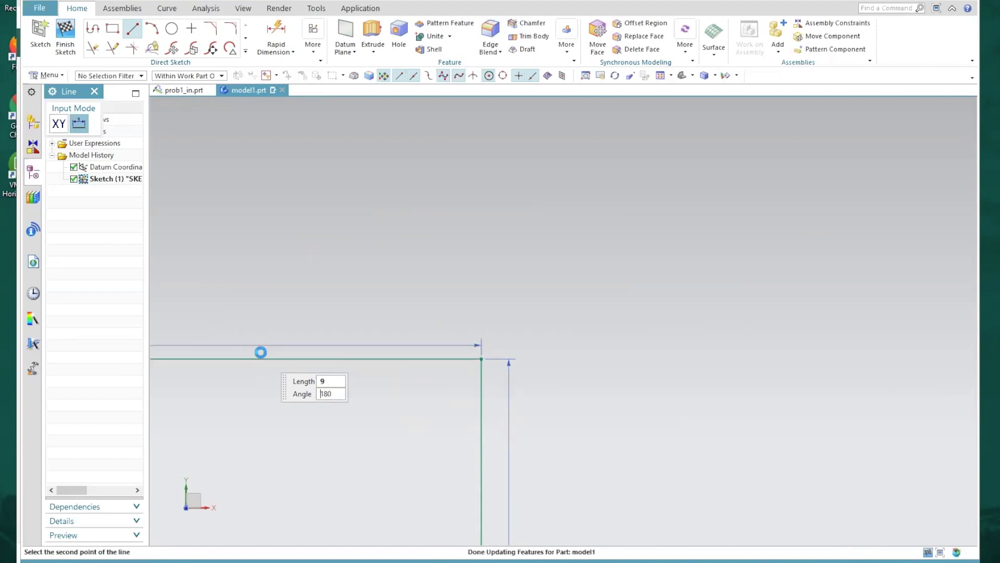
# - Draw a line 1 unit long at 90 degrees from the far end of the 9-unit horizontal line
pyautogui.click(601, 76)
pyautogui.moveTo(329, 350); pyautogui.dragTo(753, 354)
pyautogui.moveTo(424, 291); pyautogui.dragTo(708, 290)
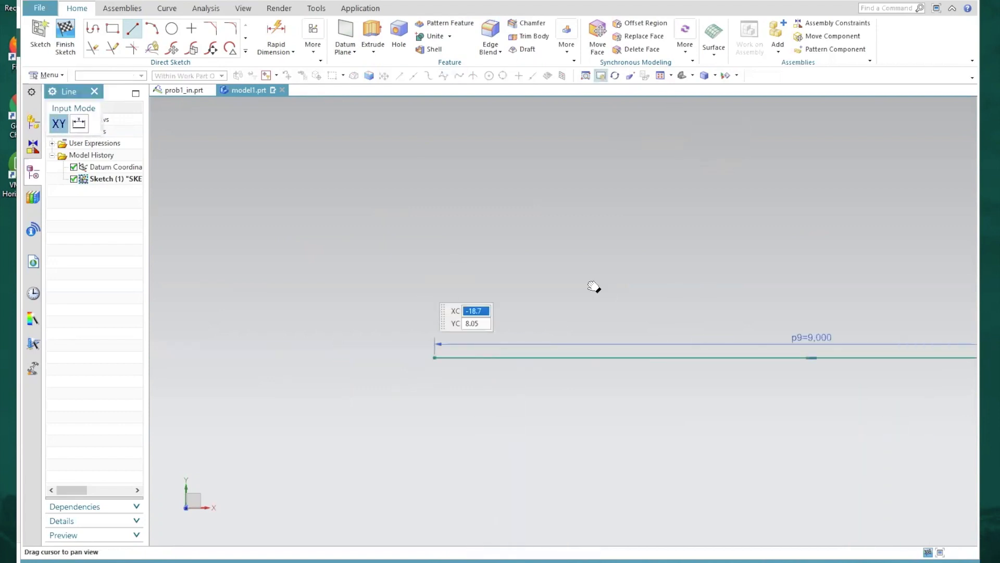
pyautogui.click(601, 76)
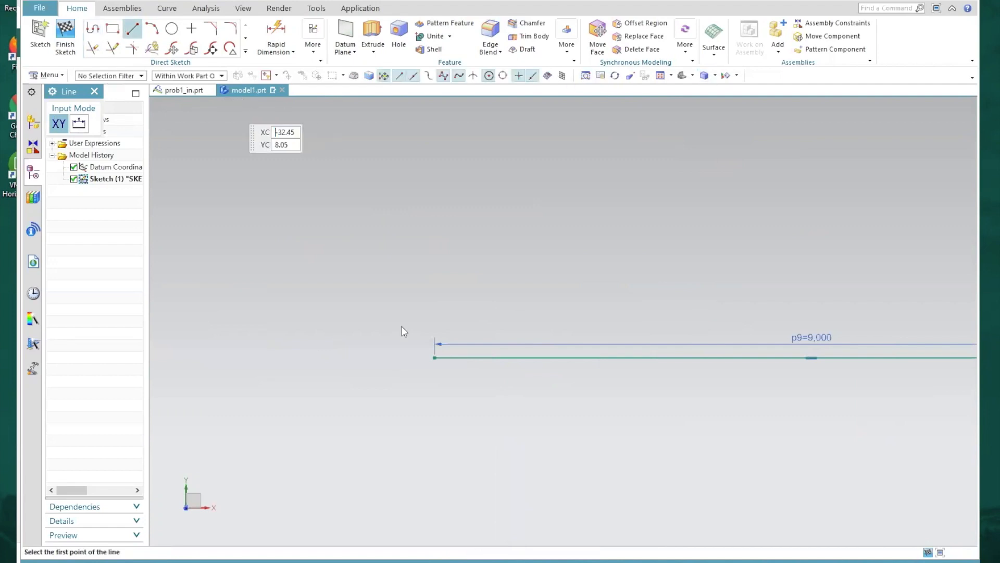
pyautogui.click(434, 358)
pyautogui.write('1')
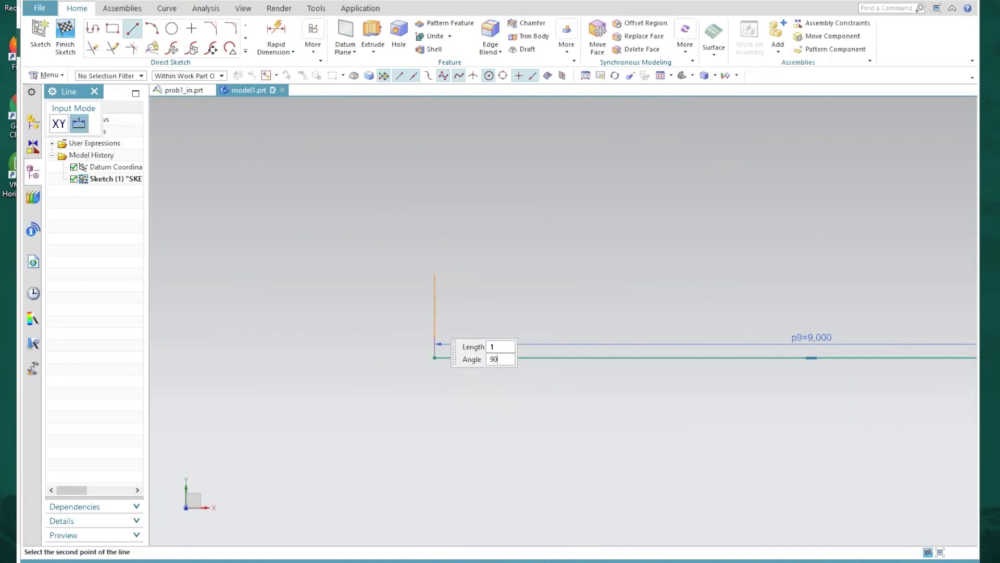
pyautogui.press('Return')
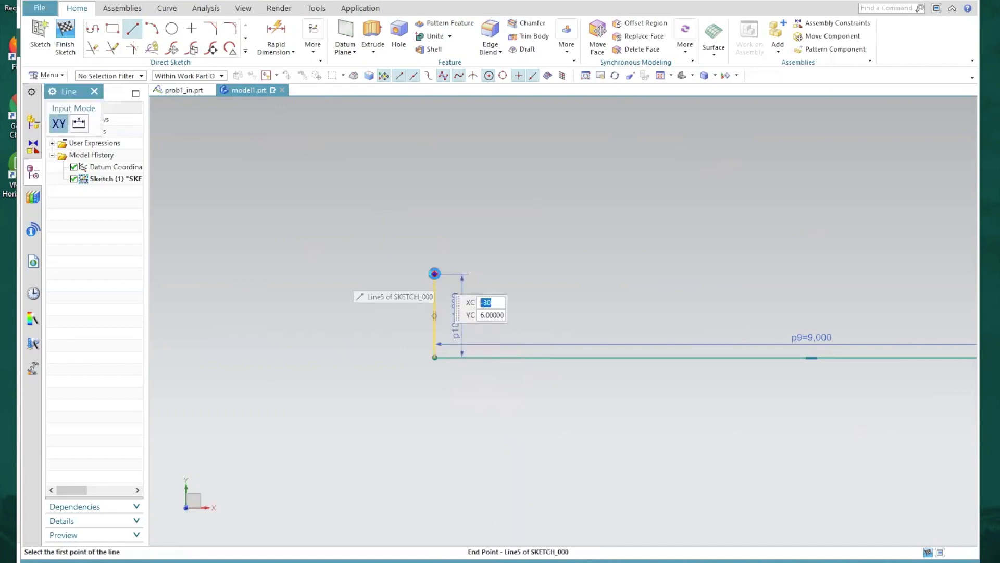
# - Draw a horizontal line 10 units long from the top of the short end line, back over the 9-unit line
pyautogui.click(435, 273)
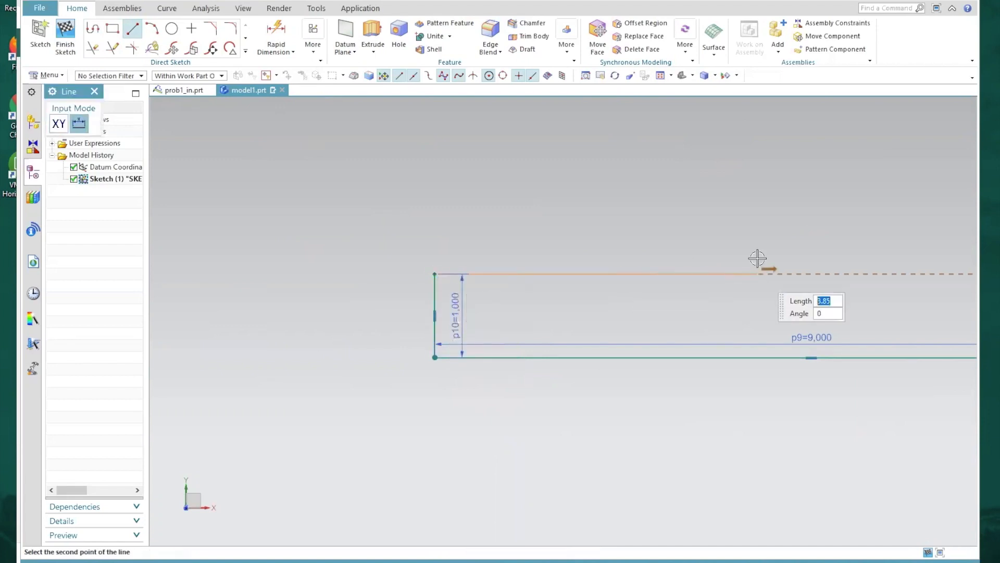
pyautogui.click(601, 75)
pyautogui.moveTo(786, 224); pyautogui.dragTo(508, 233)
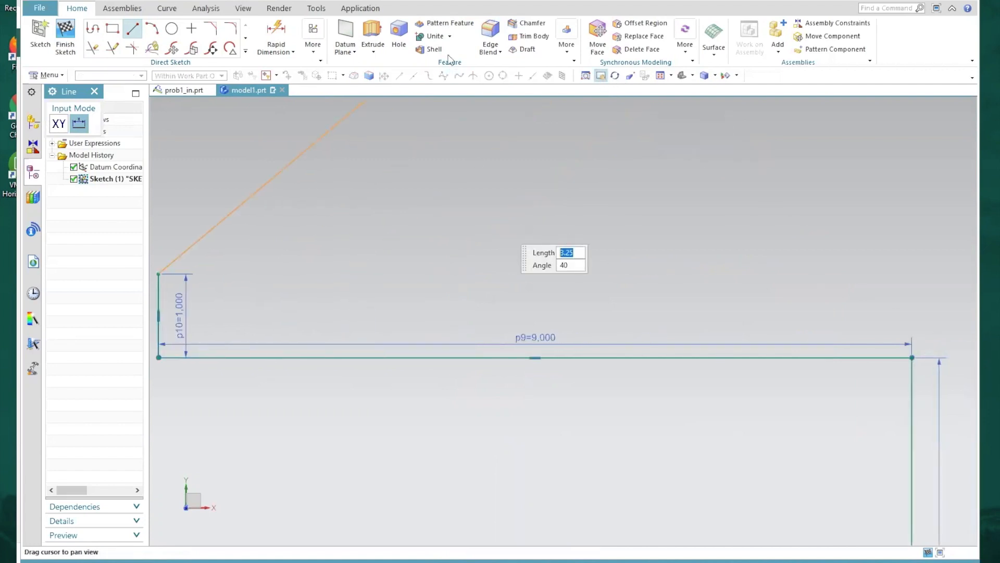
pyautogui.click(600, 77)
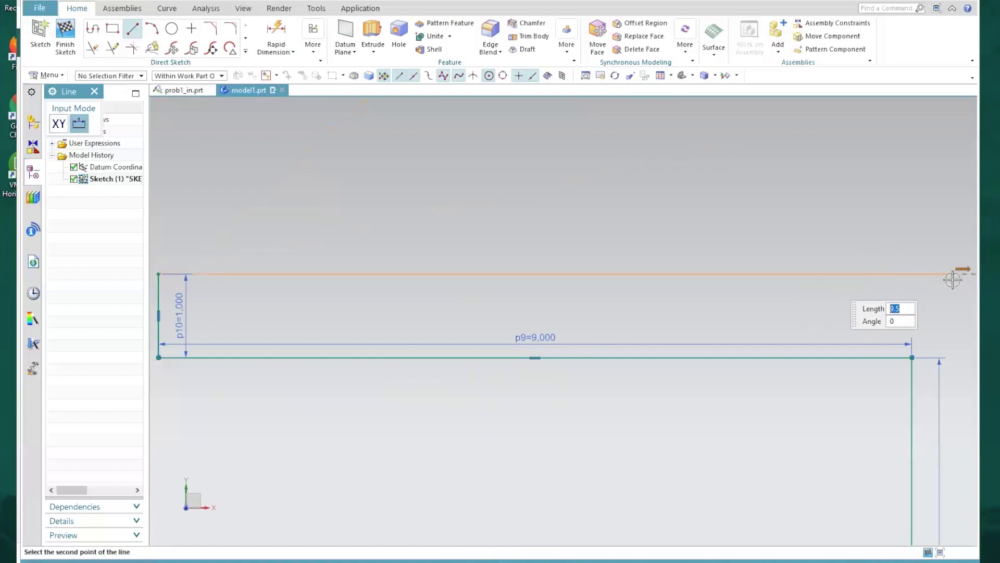
pyautogui.press('Return')
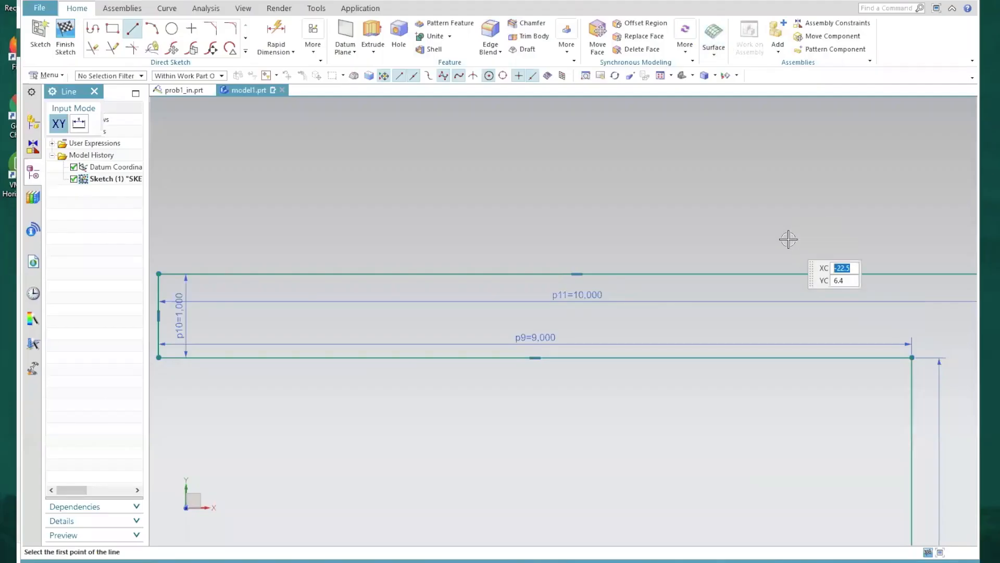
# - Draw a line 5 units long at 270 degrees from the free end of the 10-unit horizontal line
pyautogui.click(600, 75)
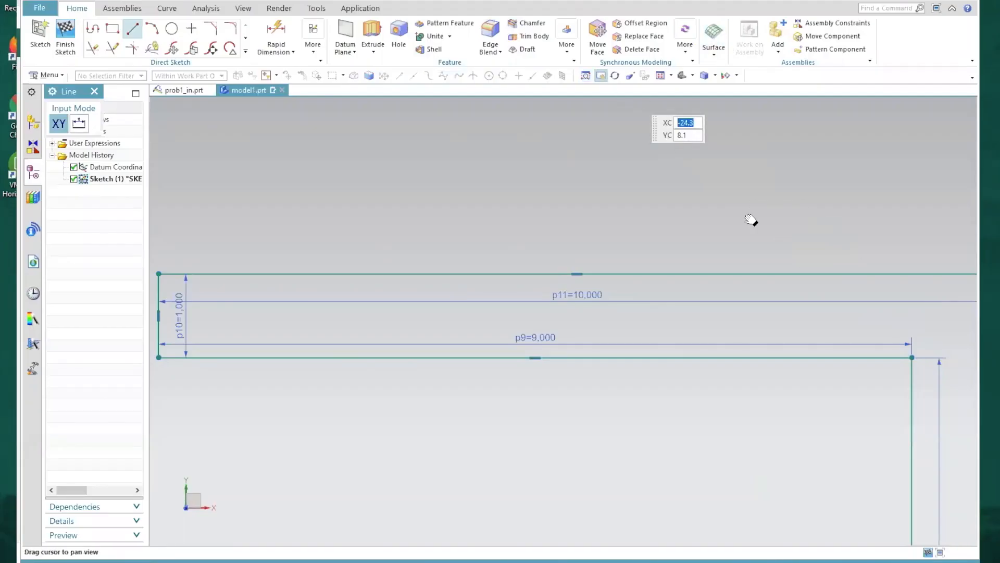
pyautogui.scroll(-1, 751, 220)
pyautogui.moveTo(905, 331); pyautogui.dragTo(830, 331)
pyautogui.moveTo(400, 293); pyautogui.dragTo(391, 293)
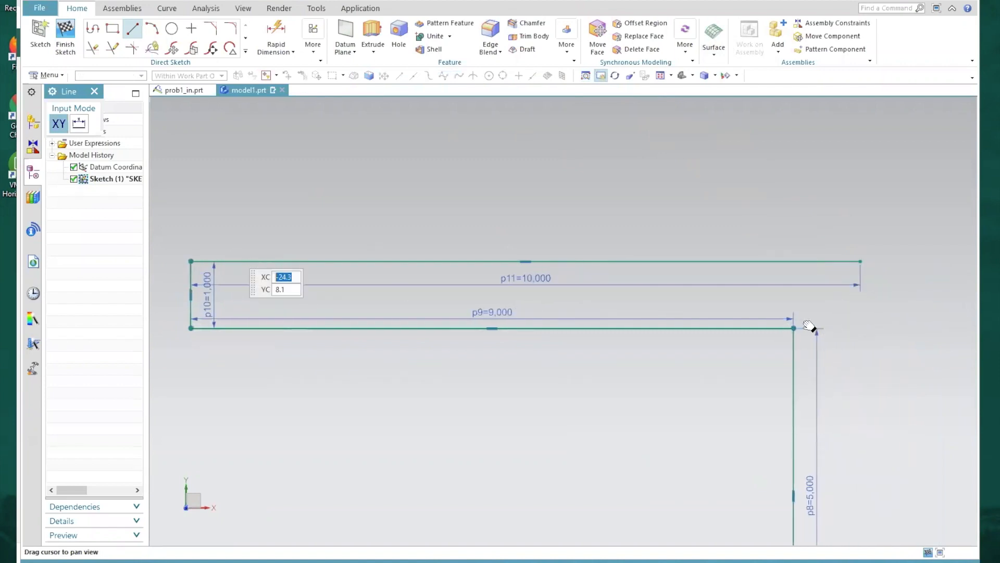
pyautogui.click(599, 75)
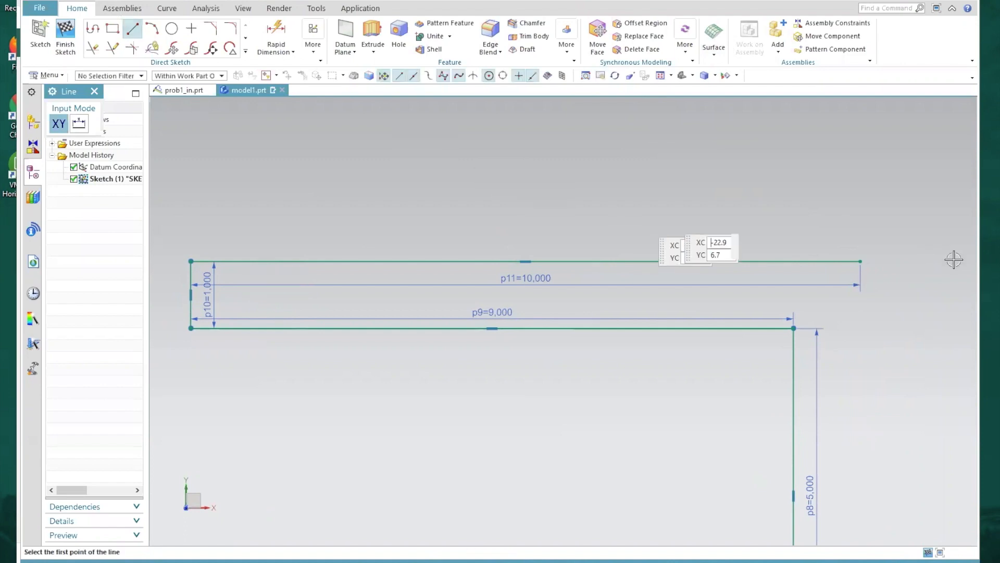
pyautogui.click(860, 261)
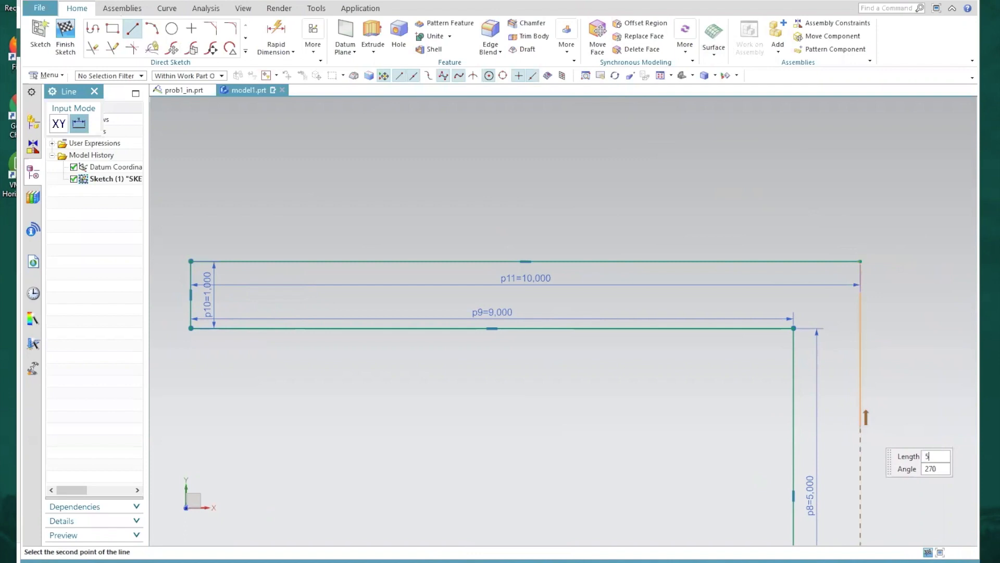
pyautogui.write('5')
pyautogui.press('Tab')
pyautogui.press('Return')
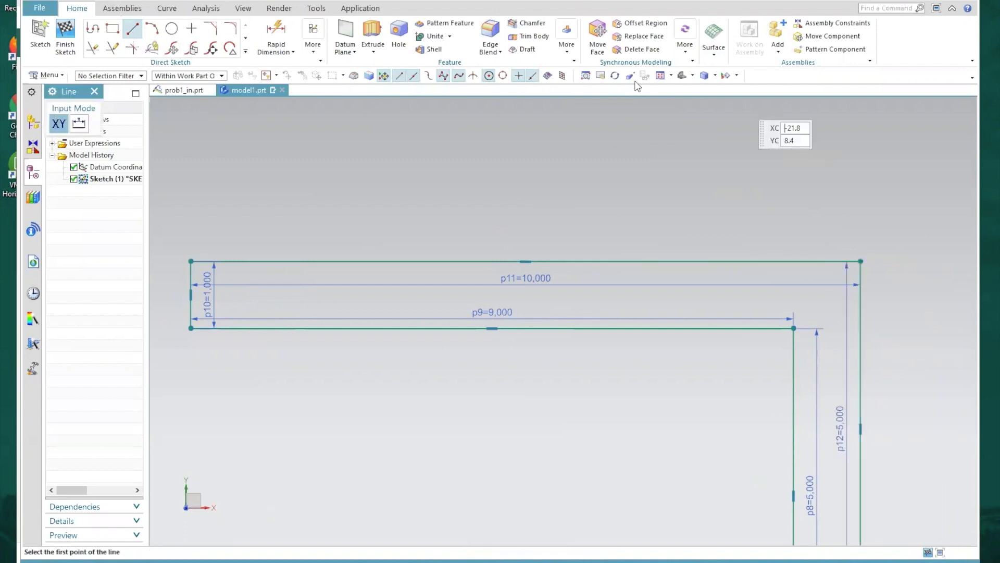
# - Close the profile with a horizontal line from the 5-unit line's free end to the upper end of the origin's 1-unit line, and finish the sketch
pyautogui.click(601, 75)
pyautogui.moveTo(976, 351)
pyautogui.mouseDown()
pyautogui.moveTo(790, 257)
pyautogui.moveTo(775, 303)
pyautogui.mouseUp()
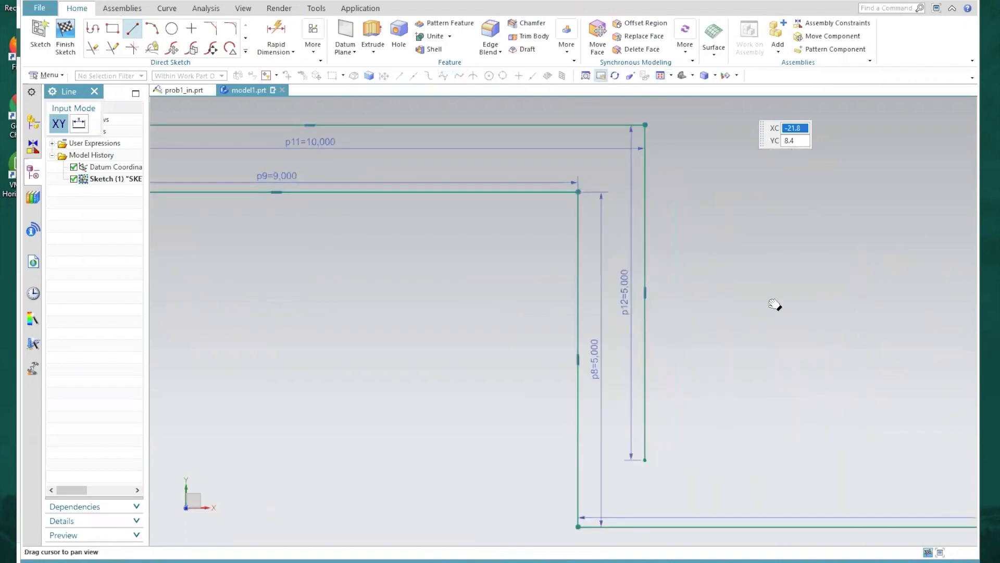
pyautogui.moveTo(668, 312); pyautogui.dragTo(610, 320)
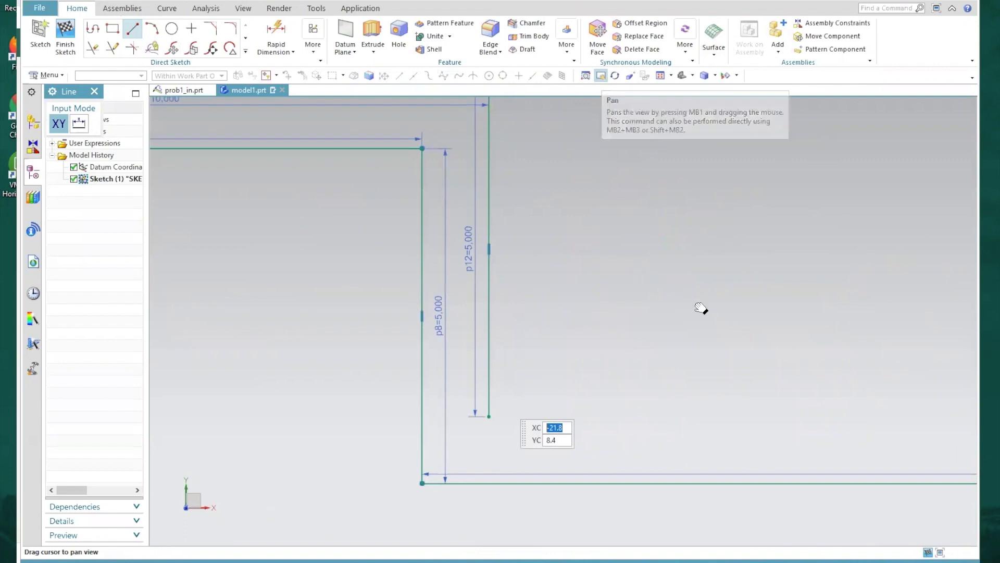
pyautogui.scroll(-3, 702, 307)
pyautogui.moveTo(759, 326); pyautogui.dragTo(491, 326)
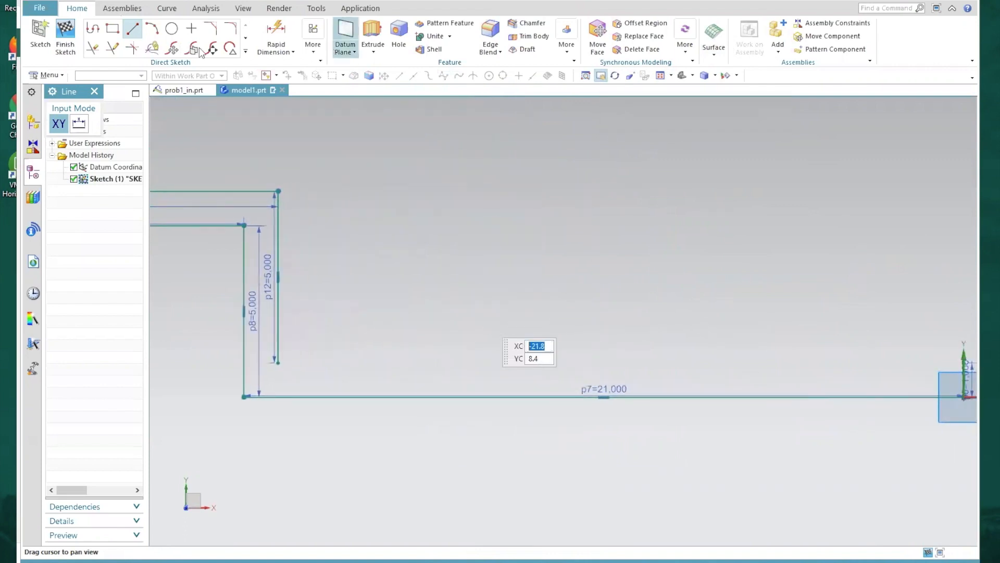
pyautogui.click(135, 30)
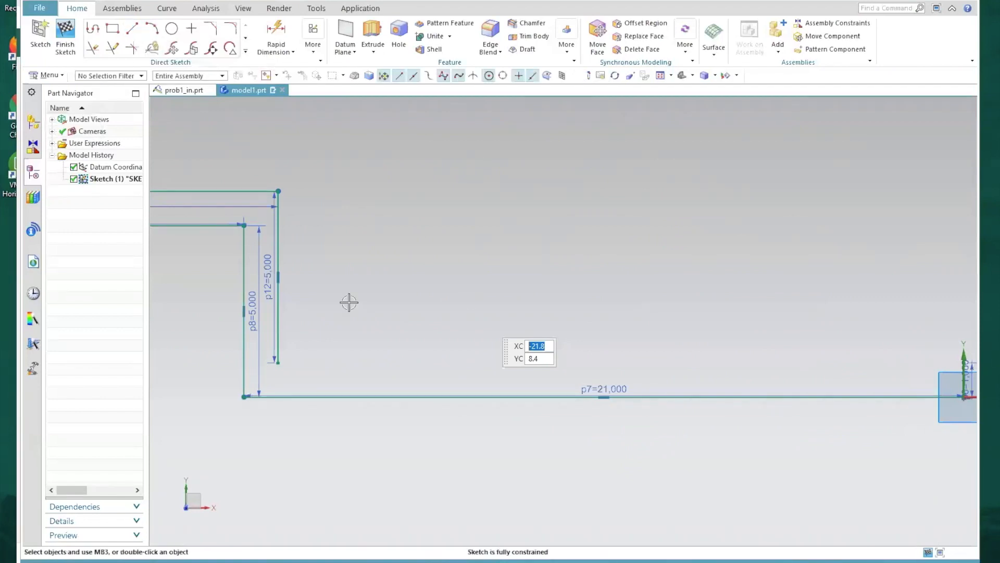
pyautogui.click(277, 362)
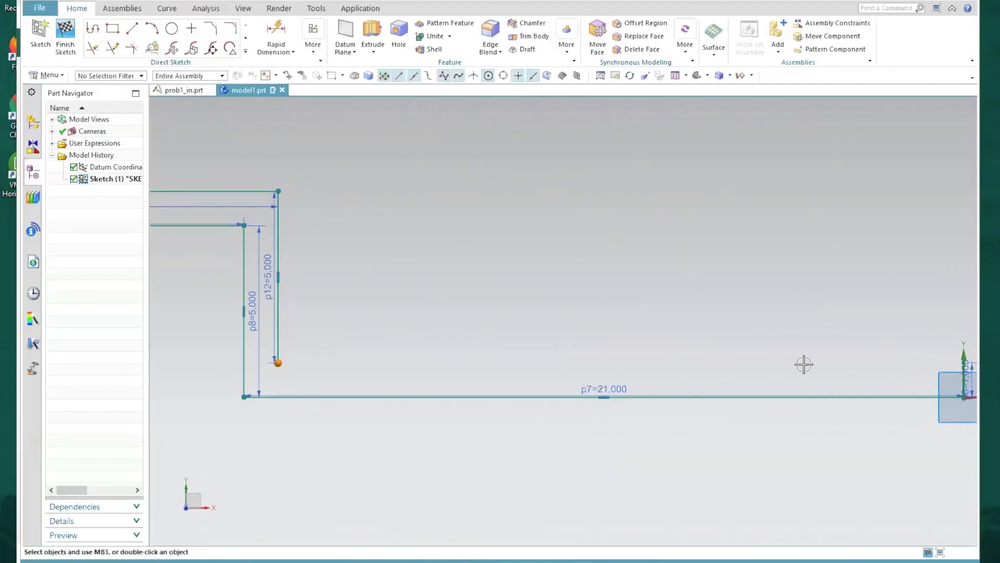
pyautogui.click(964, 362)
pyautogui.click(133, 29)
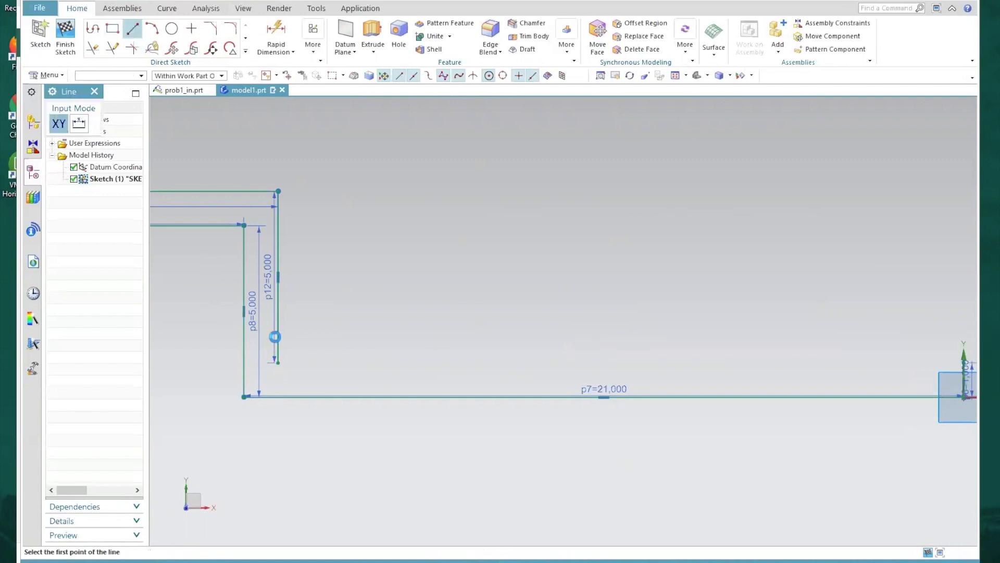
pyautogui.click(278, 362)
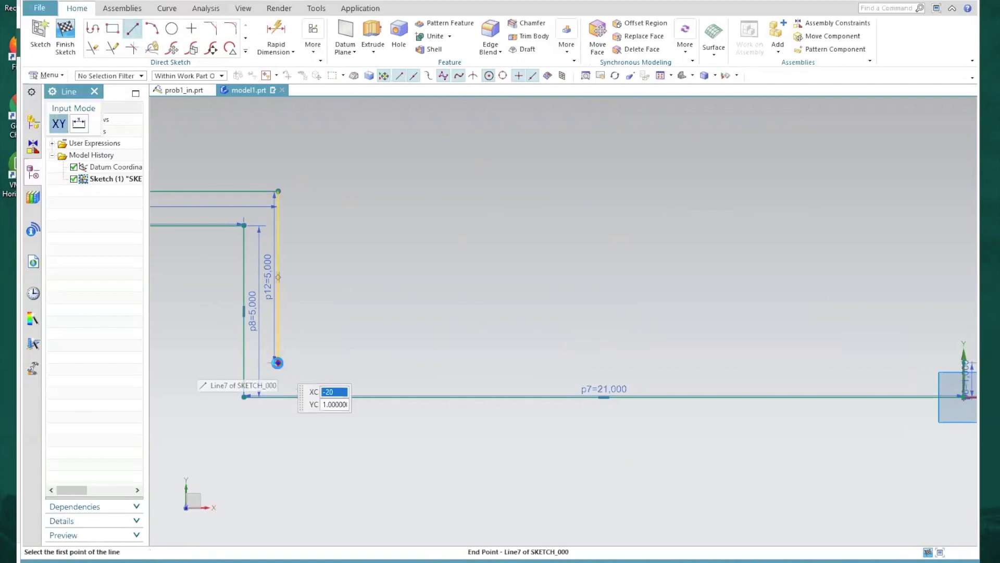
pyautogui.click(964, 361)
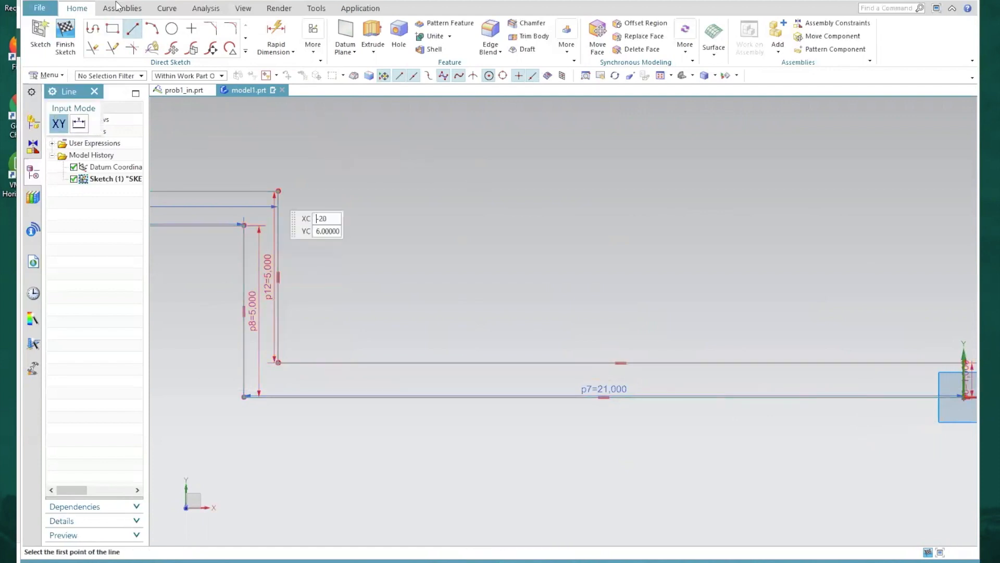
pyautogui.click(135, 31)
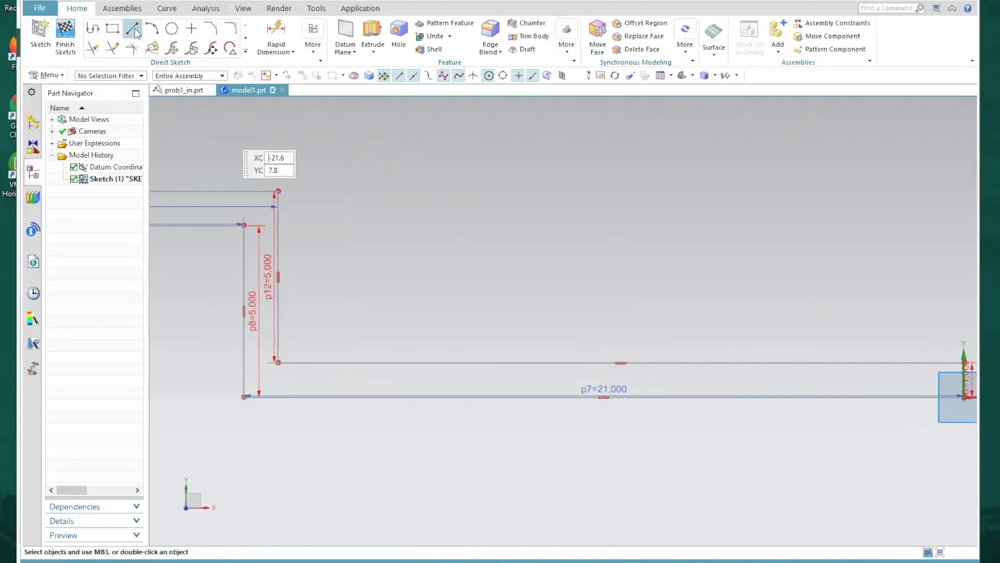
pyautogui.click(65, 34)
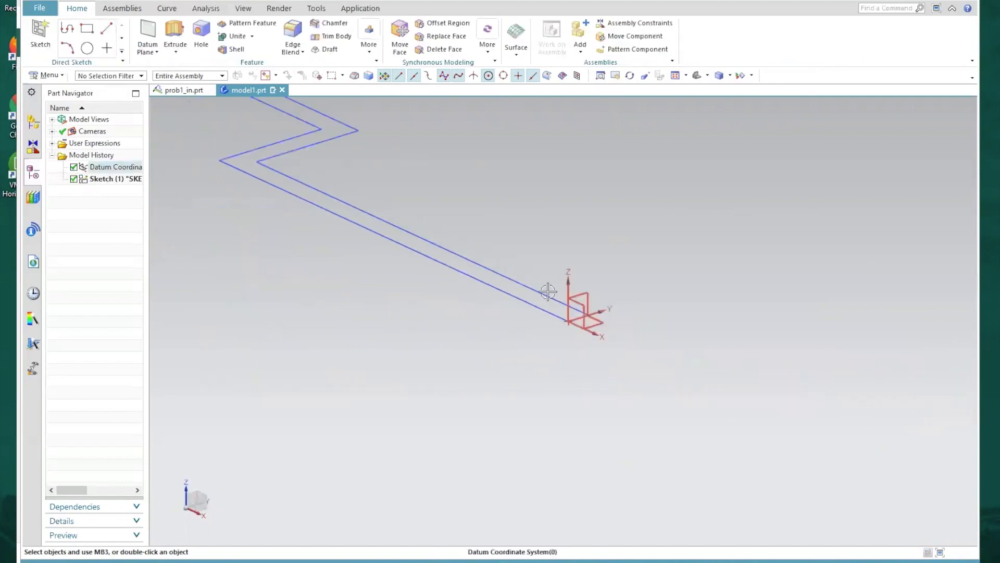
# - Extrude the closed stepped profile from 0 to 6 in toward the negative Z side of the sketch plane
pyautogui.moveTo(488, 205); pyautogui.dragTo(590, 317)
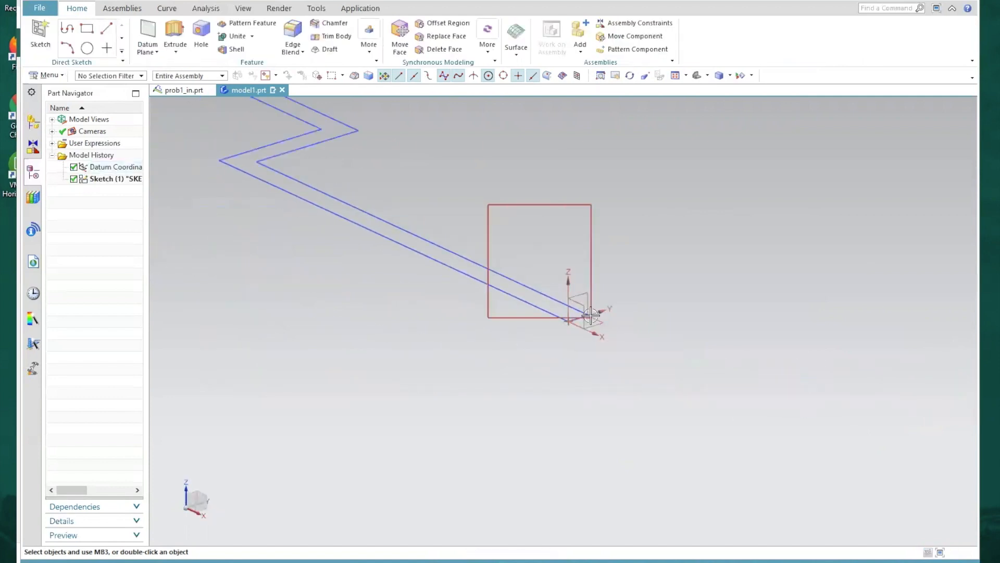
pyautogui.click(615, 75)
pyautogui.moveTo(536, 221)
pyautogui.mouseDown()
pyautogui.moveTo(694, 357)
pyautogui.moveTo(666, 344)
pyautogui.mouseUp()
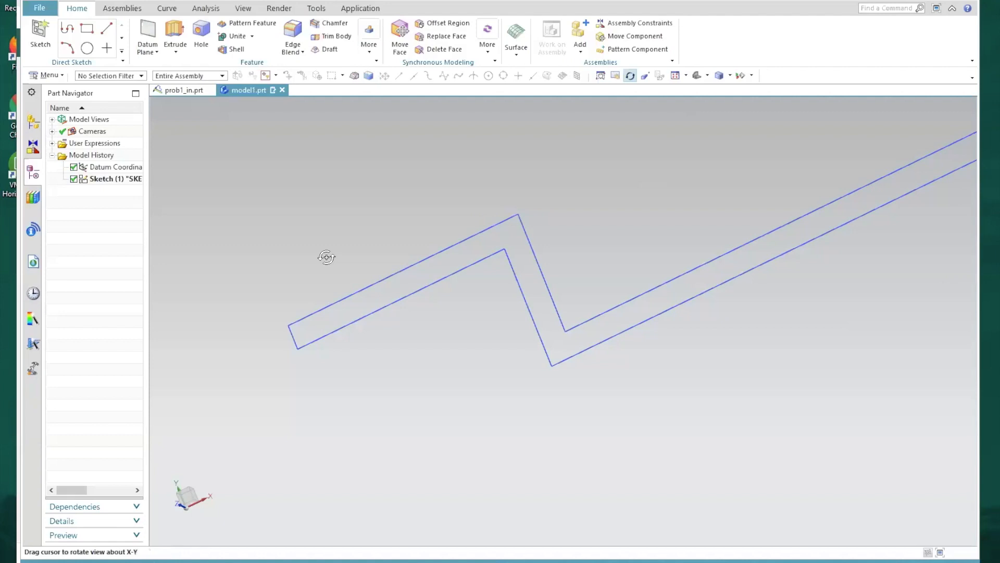
pyautogui.click(176, 31)
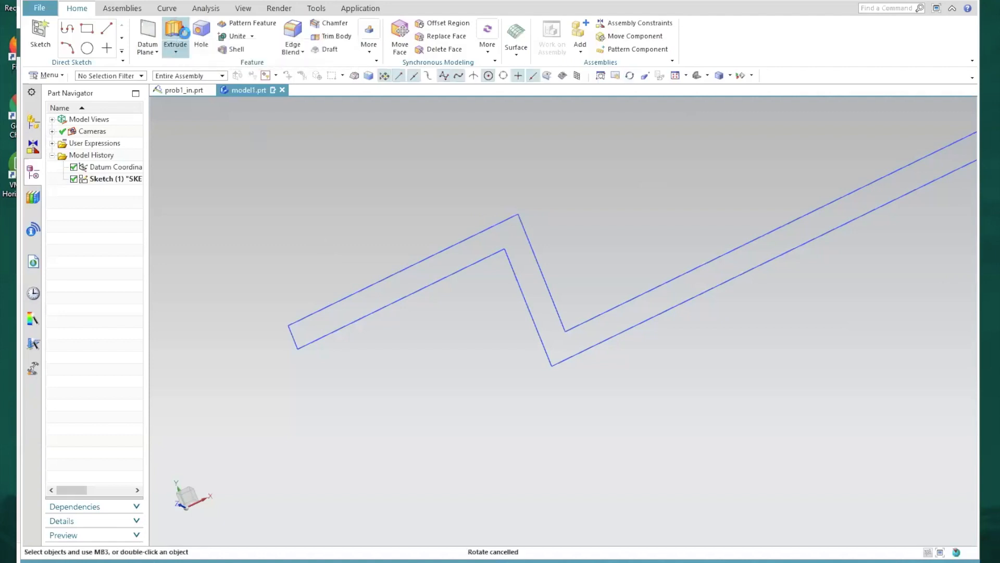
pyautogui.click(410, 264)
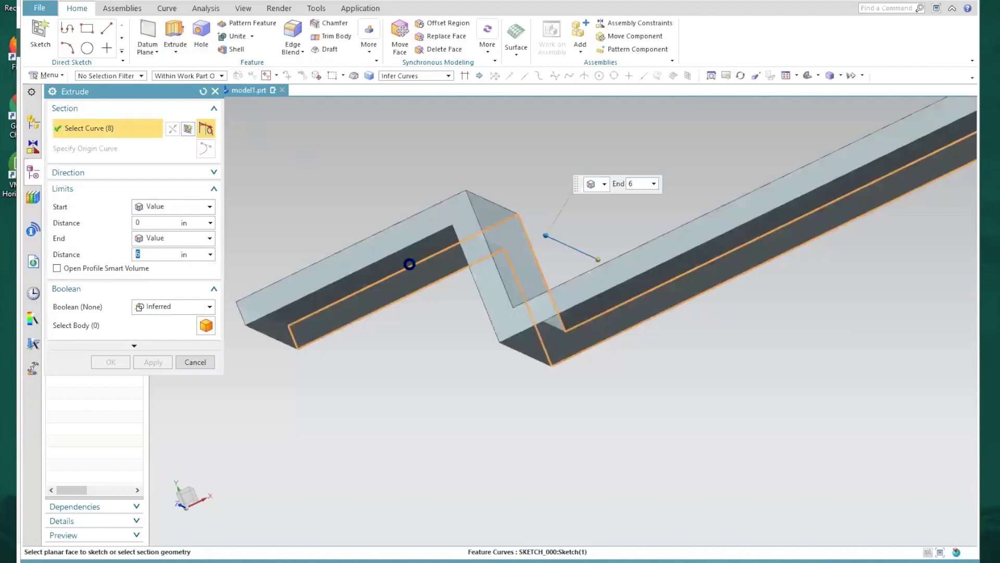
pyautogui.click(740, 76)
pyautogui.moveTo(827, 313); pyautogui.dragTo(782, 160)
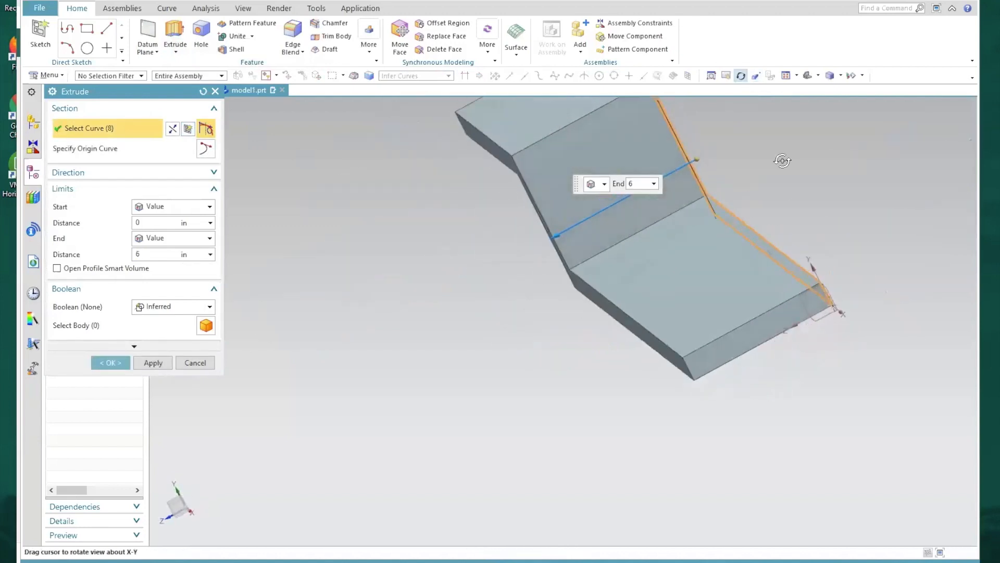
pyautogui.click(742, 80)
pyautogui.moveTo(556, 236); pyautogui.dragTo(798, 125)
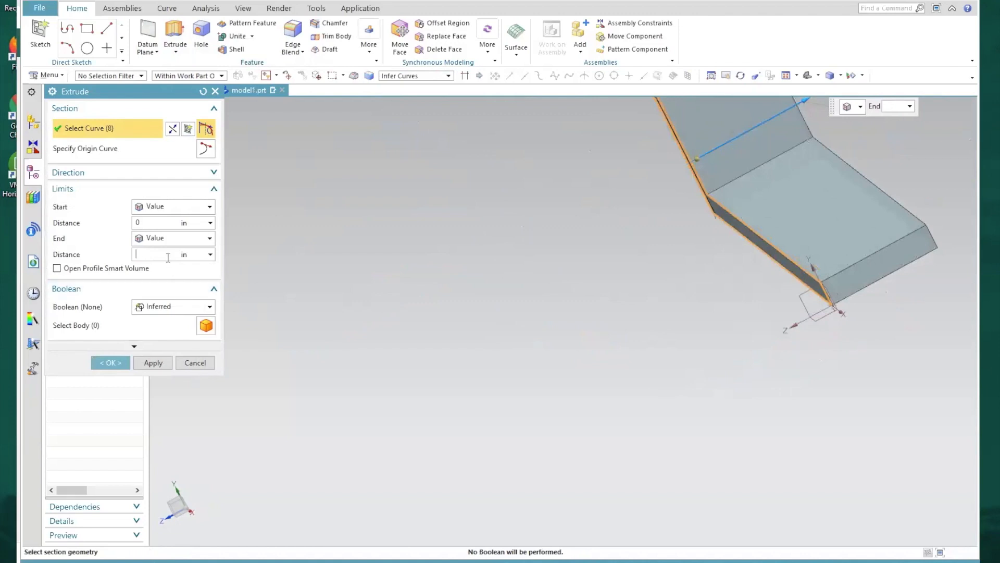
pyautogui.press('Return')
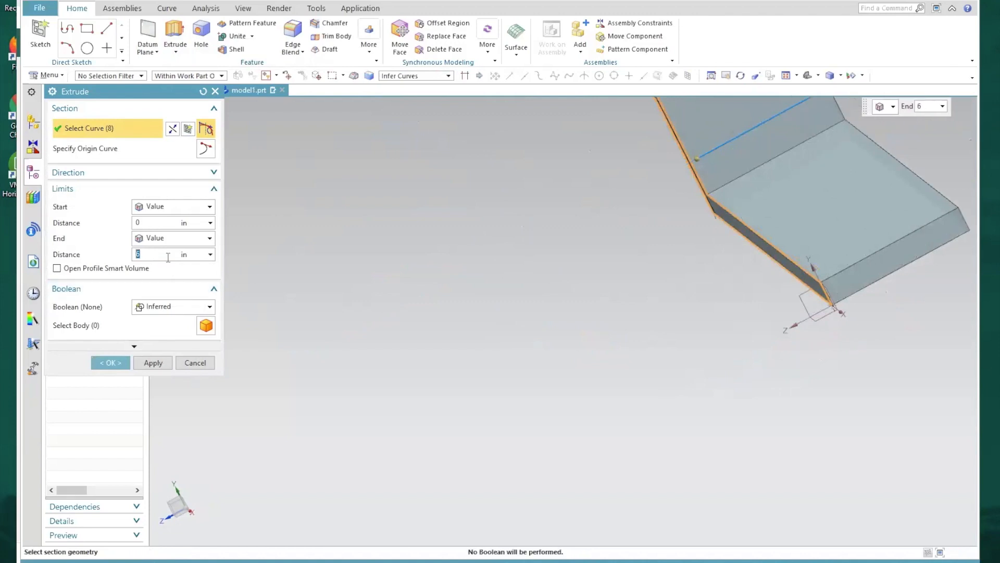
pyautogui.click(110, 362)
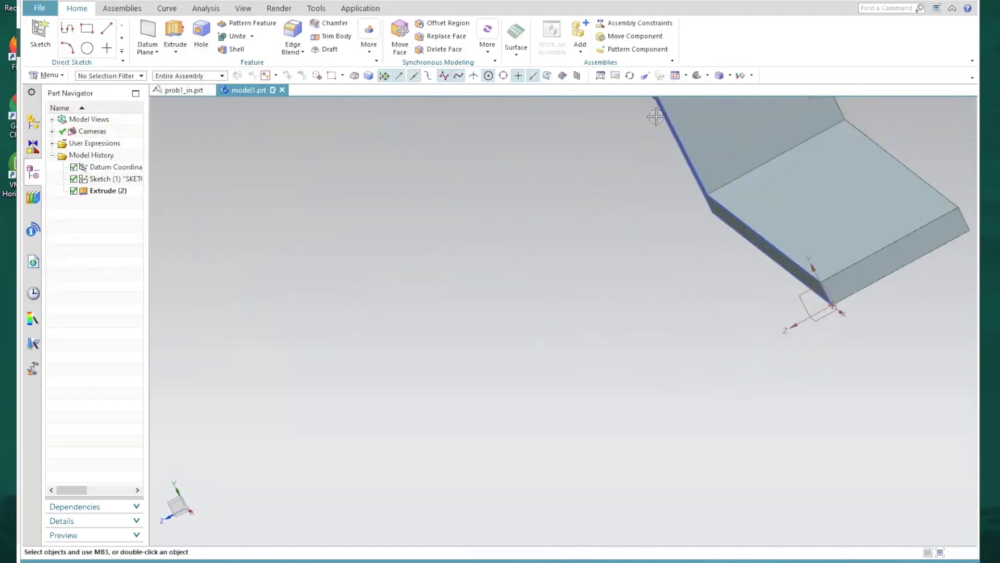
# - Create a sketch on the top face of the extruded body's upper step, using the inferred plane
pyautogui.click(615, 75)
pyautogui.moveTo(634, 335); pyautogui.dragTo(627, 376)
pyautogui.click(616, 76)
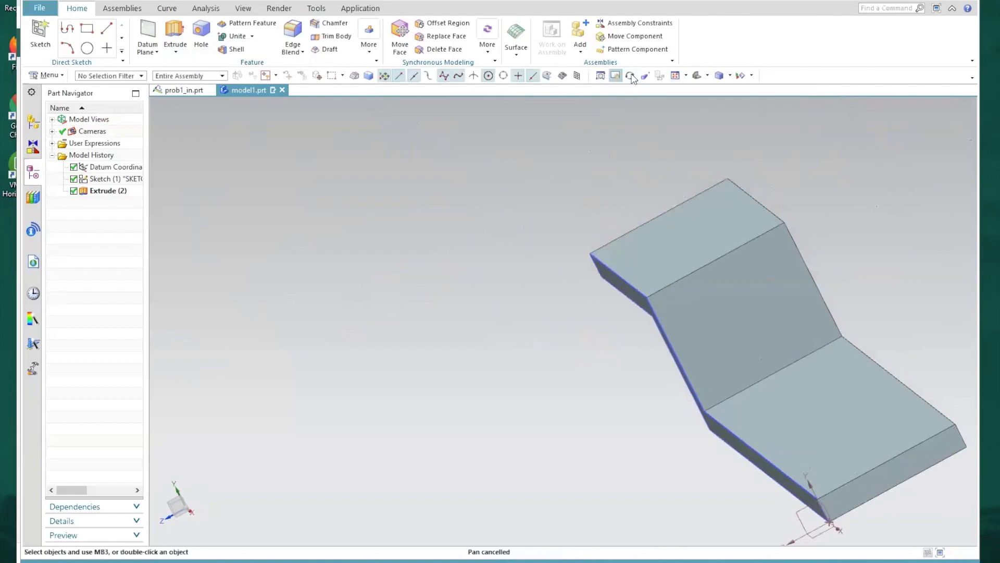
pyautogui.click(630, 76)
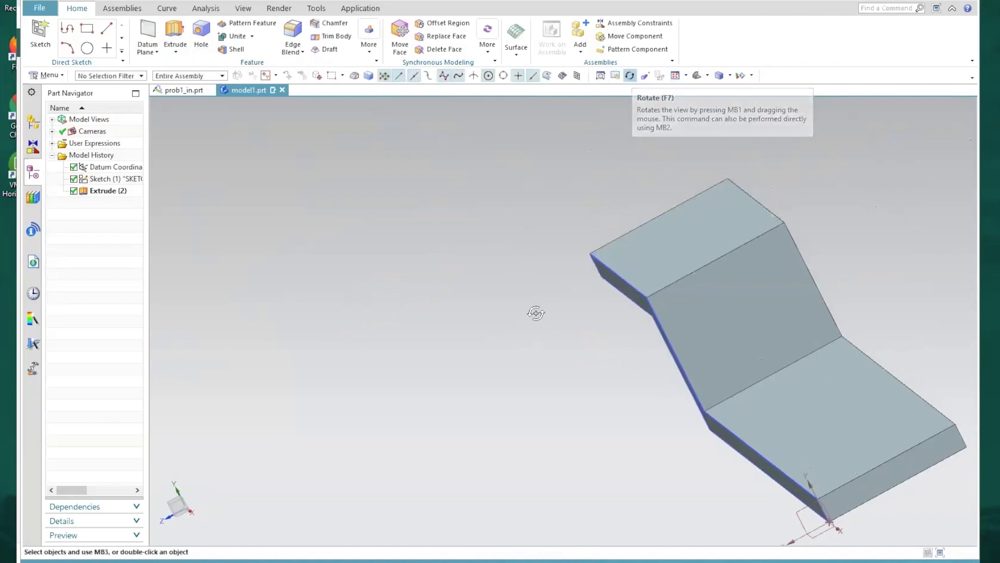
pyautogui.moveTo(618, 369)
pyautogui.mouseDown()
pyautogui.moveTo(638, 352)
pyautogui.moveTo(651, 362)
pyautogui.moveTo(605, 379)
pyautogui.moveTo(538, 384)
pyautogui.moveTo(538, 402)
pyautogui.moveTo(687, 395)
pyautogui.moveTo(657, 386)
pyautogui.moveTo(640, 399)
pyautogui.mouseUp()
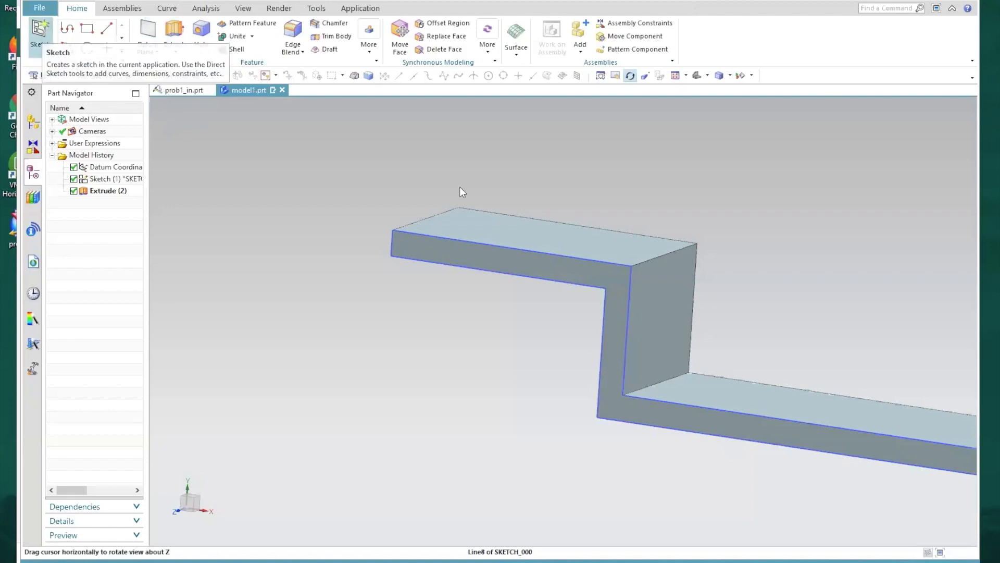
pyautogui.click(41, 40)
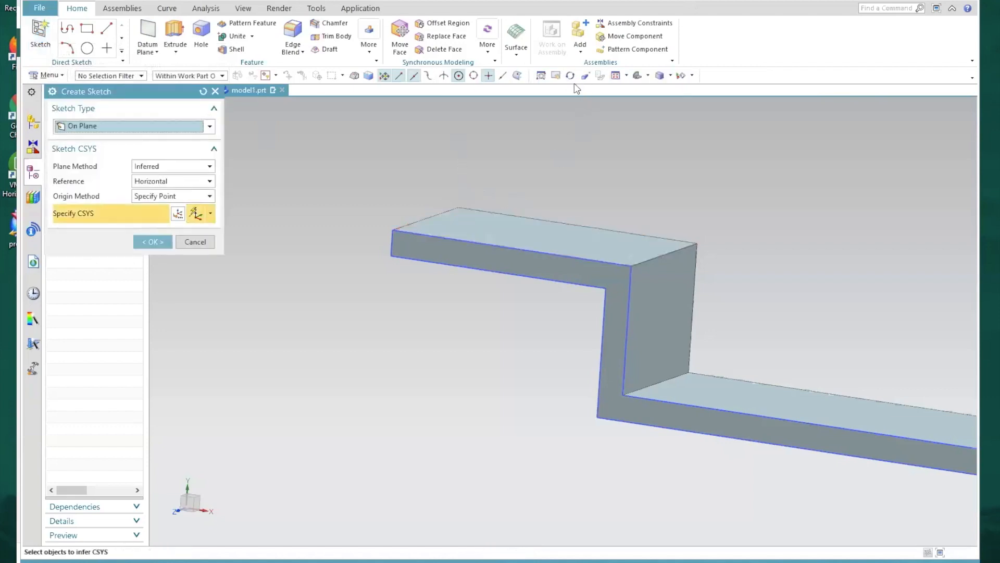
pyautogui.click(472, 218)
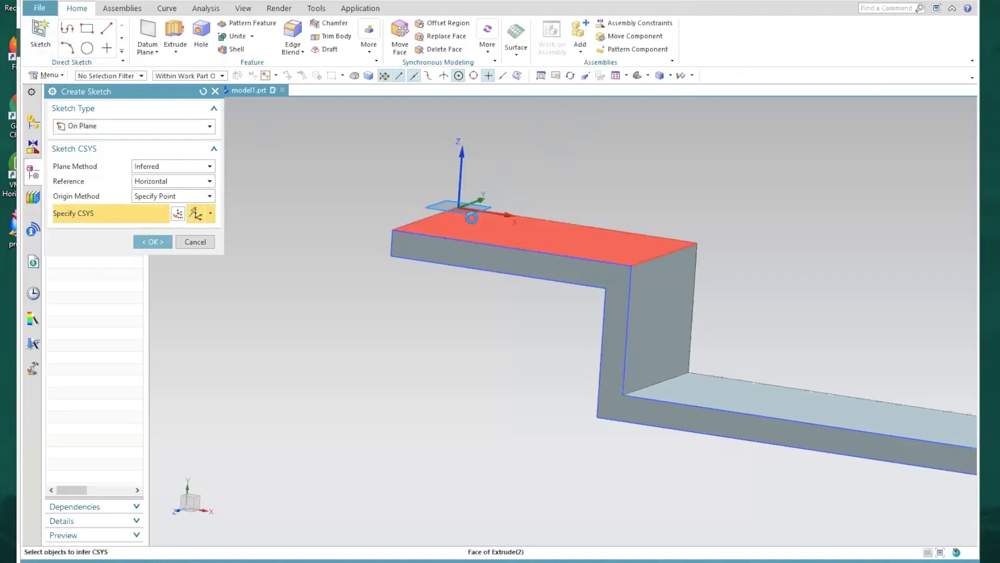
pyautogui.click(153, 242)
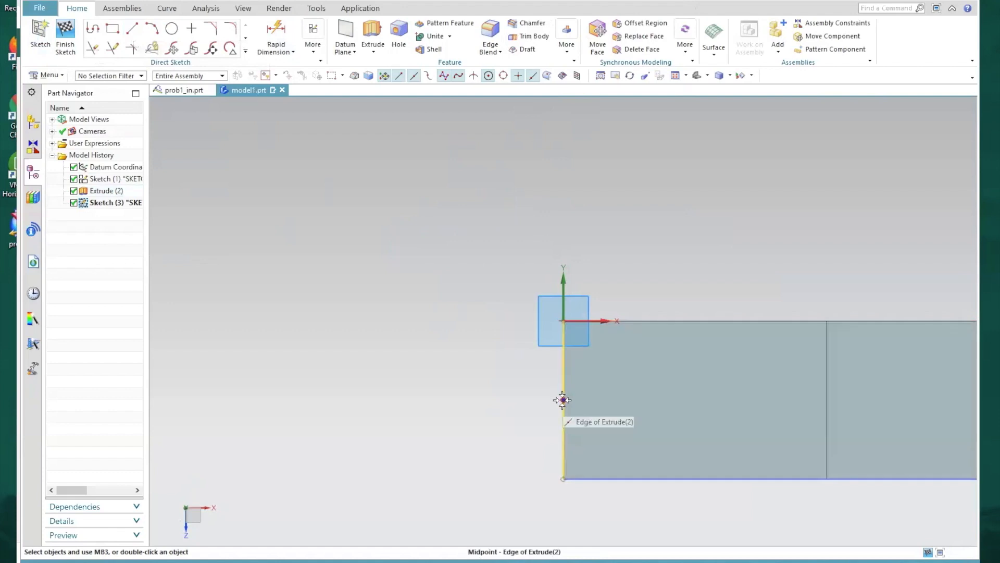
# - Draw a horizontal line 6 in long from the midpoint of the upper step's outer end edge inward across the face
pyautogui.click(133, 28)
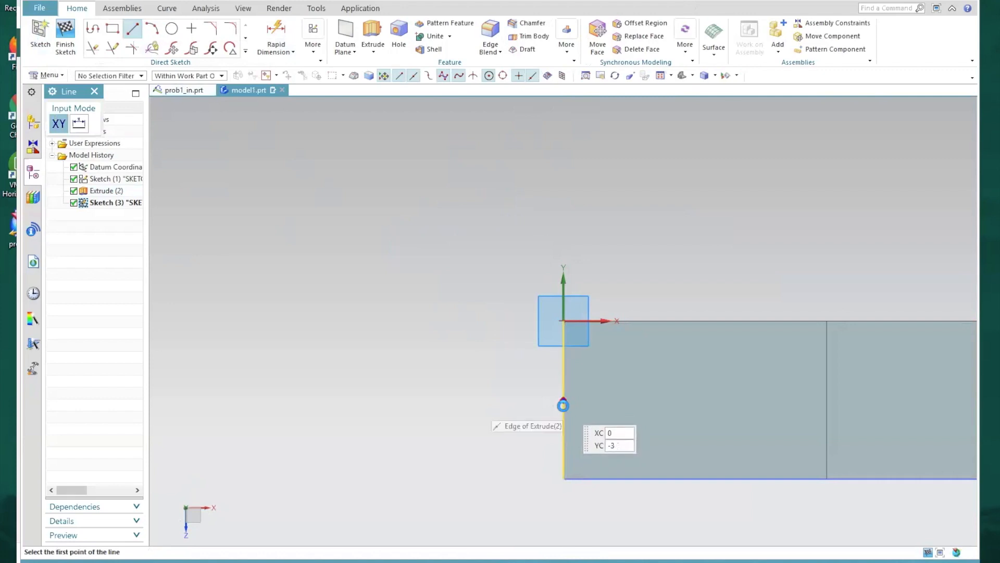
pyautogui.click(562, 399)
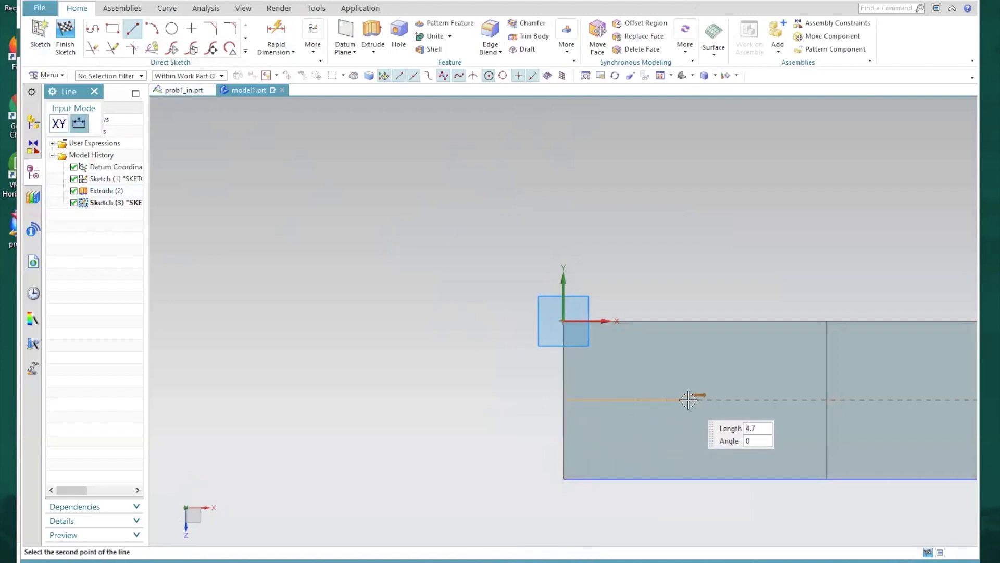
pyautogui.write('6')
pyautogui.click(690, 400)
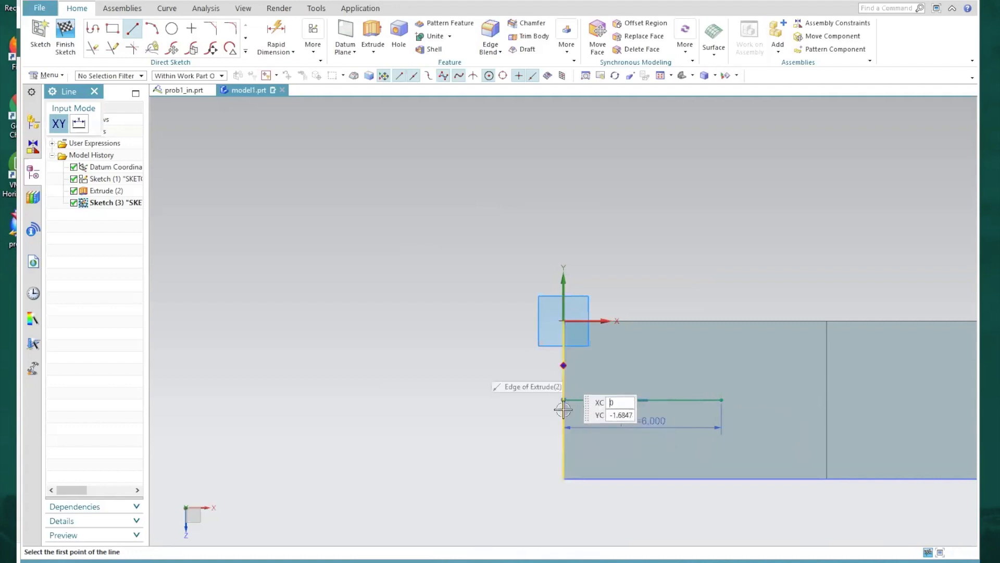
# - Draw a circle of diameter 2.5 in centred on the inner end point of the 6 in line
pyautogui.click(172, 29)
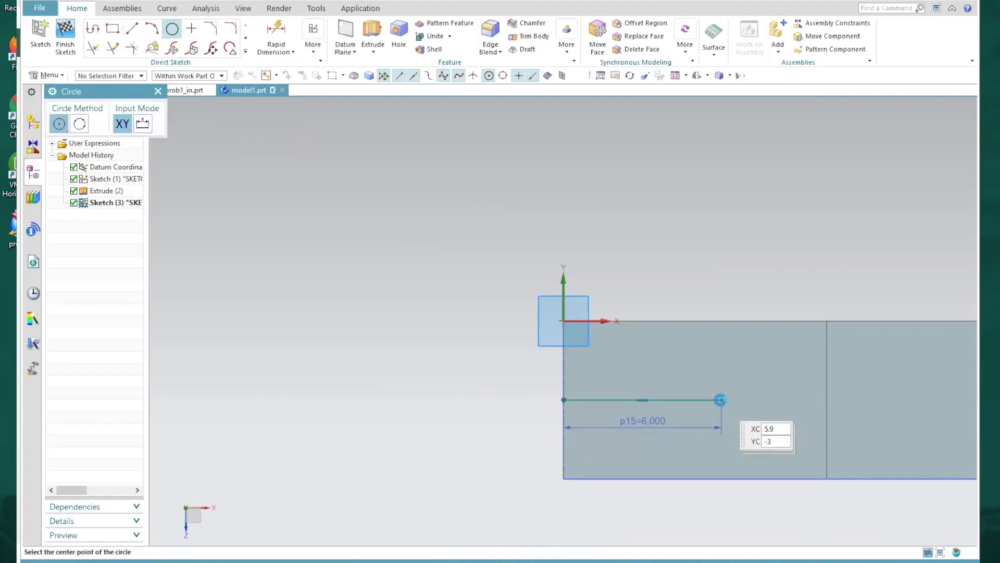
pyautogui.click(721, 400)
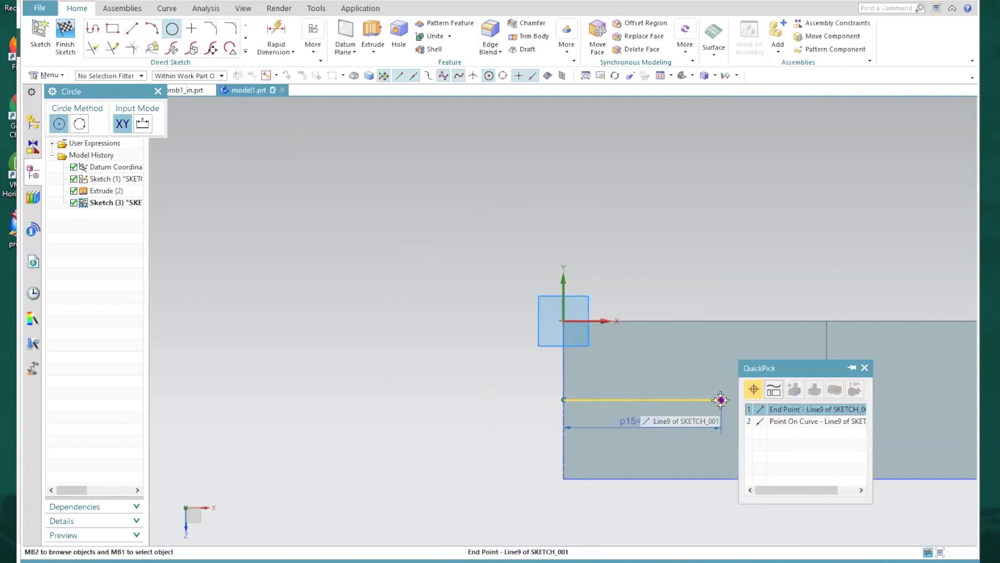
pyautogui.click(763, 409)
pyautogui.write('2.5')
pyautogui.press('Return')
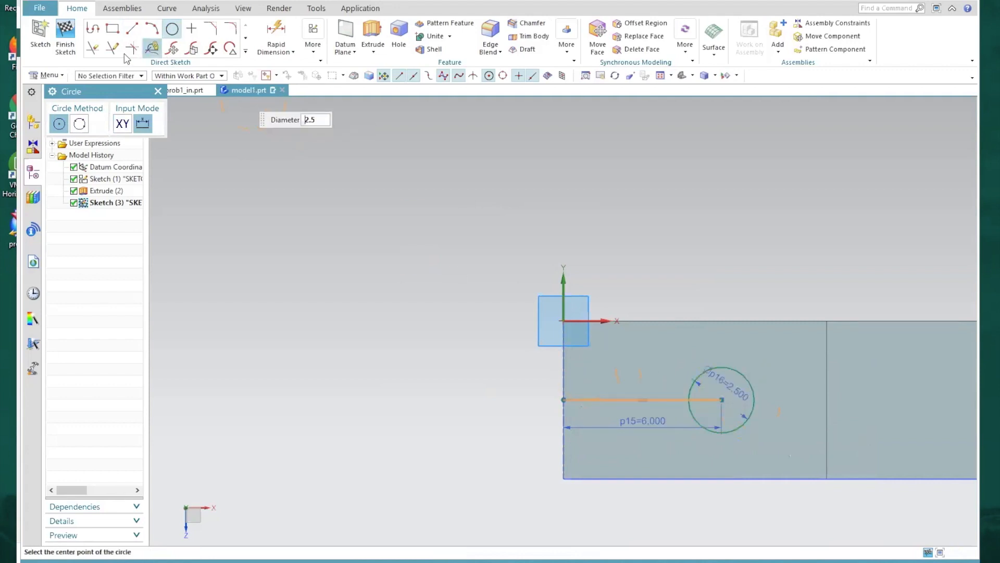
# - Trim away the 6 in construction line both inside and outside the circle with Quick Trim
pyautogui.click(95, 48)
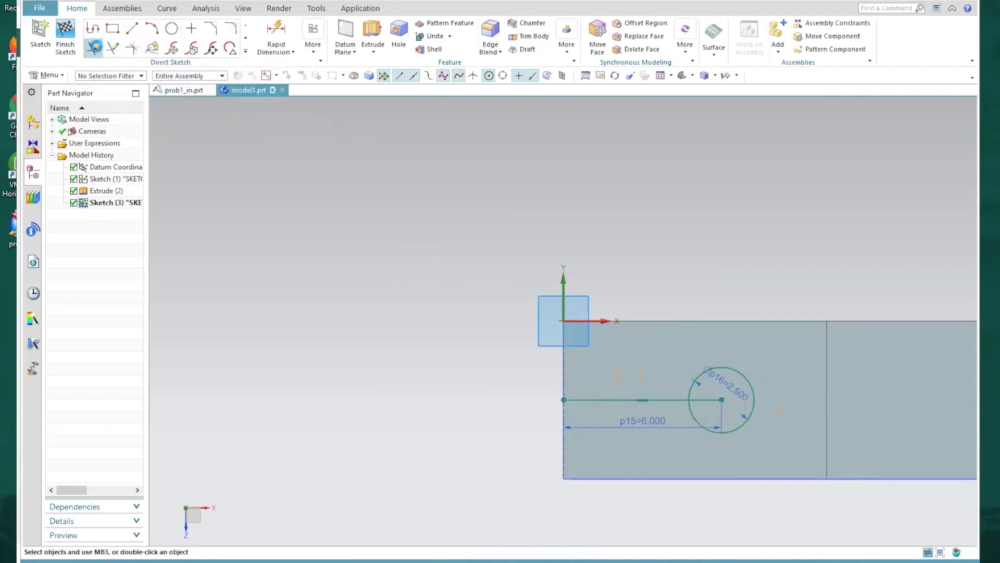
pyautogui.click(704, 399)
pyautogui.click(640, 399)
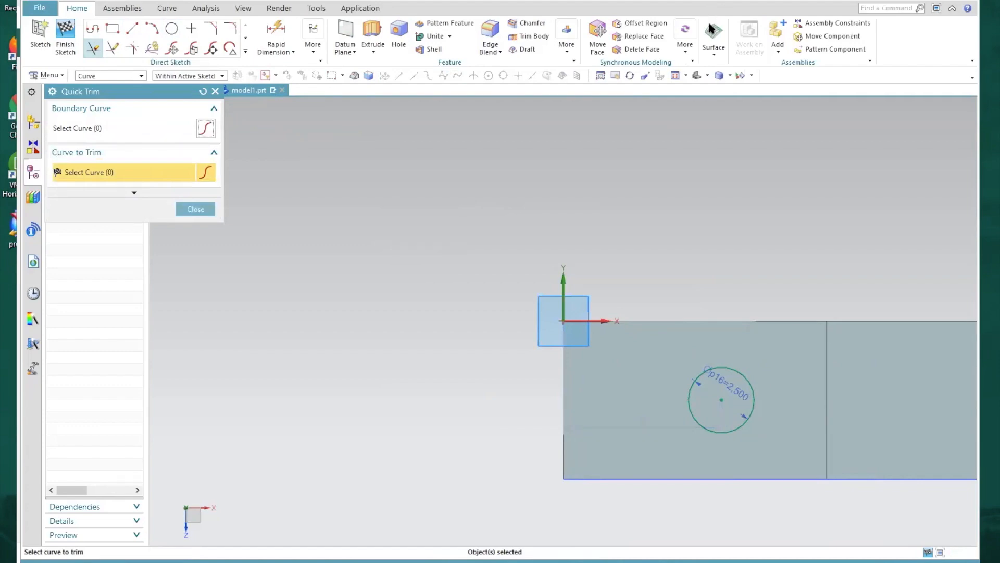
# - Draw a horizontal line from the topmost point of the circle to just beyond the face's outer end edge
pyautogui.press('l')
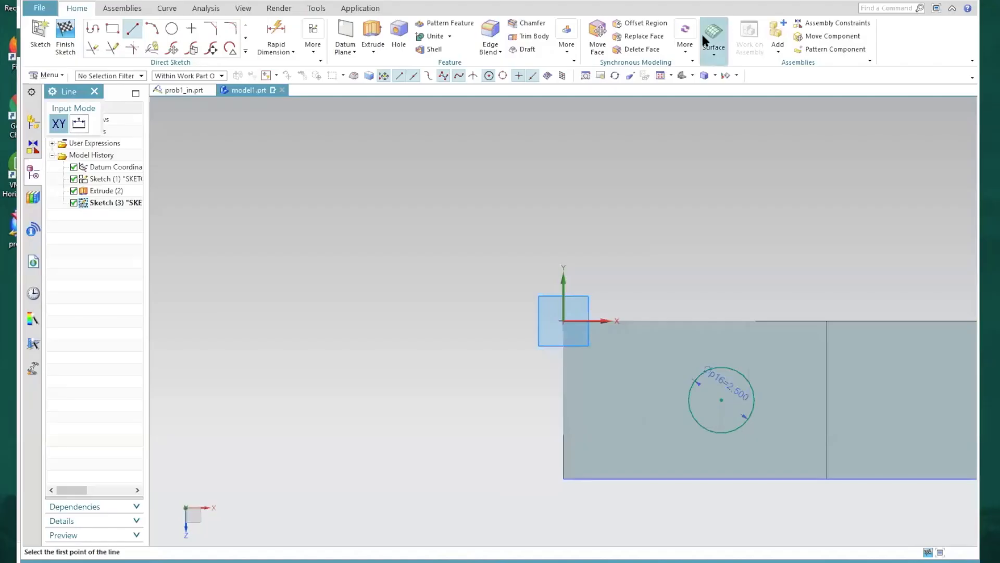
pyautogui.click(721, 367)
pyautogui.click(781, 371)
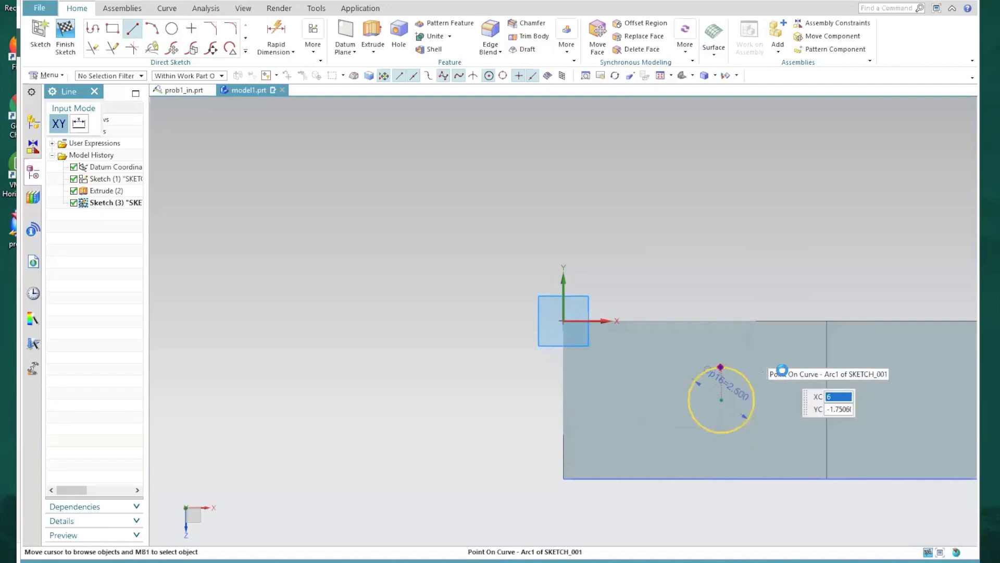
pyautogui.click(541, 367)
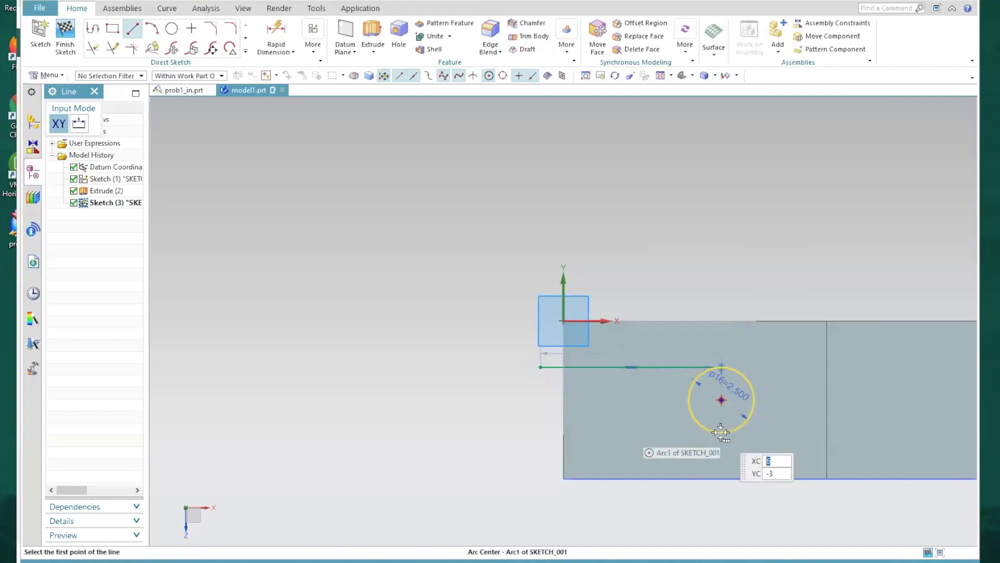
pyautogui.moveTo(721, 432)
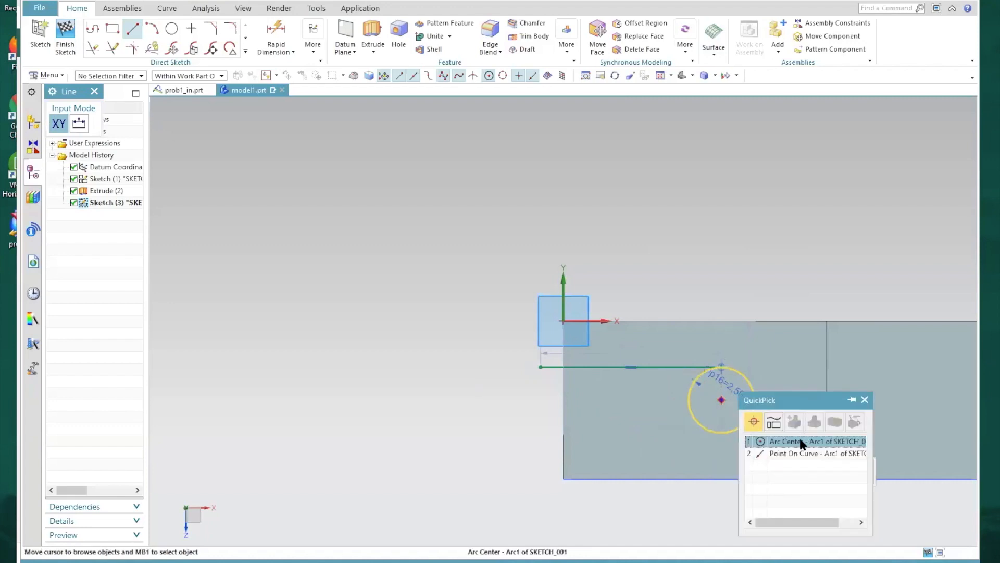
pyautogui.click(771, 441)
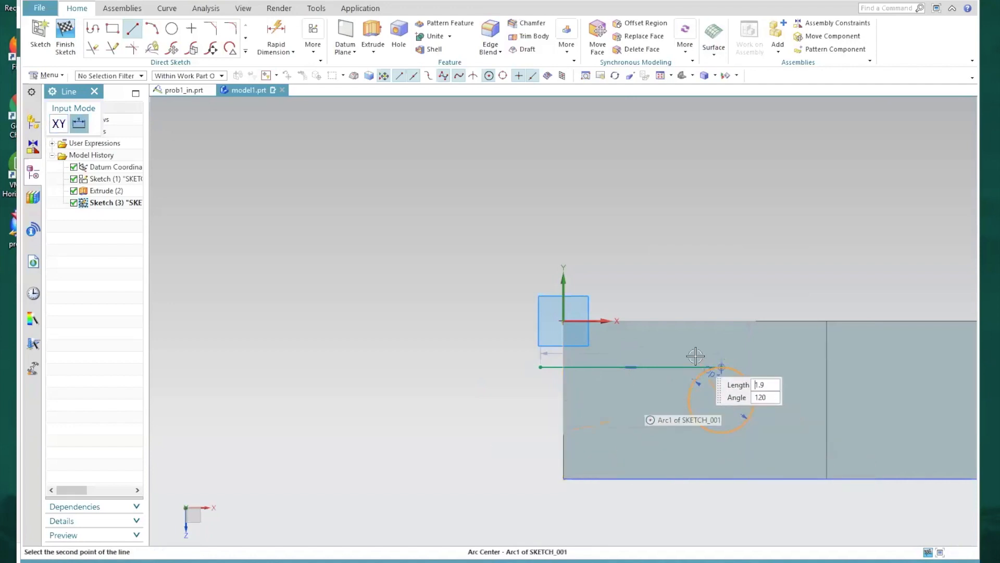
pyautogui.click(140, 33)
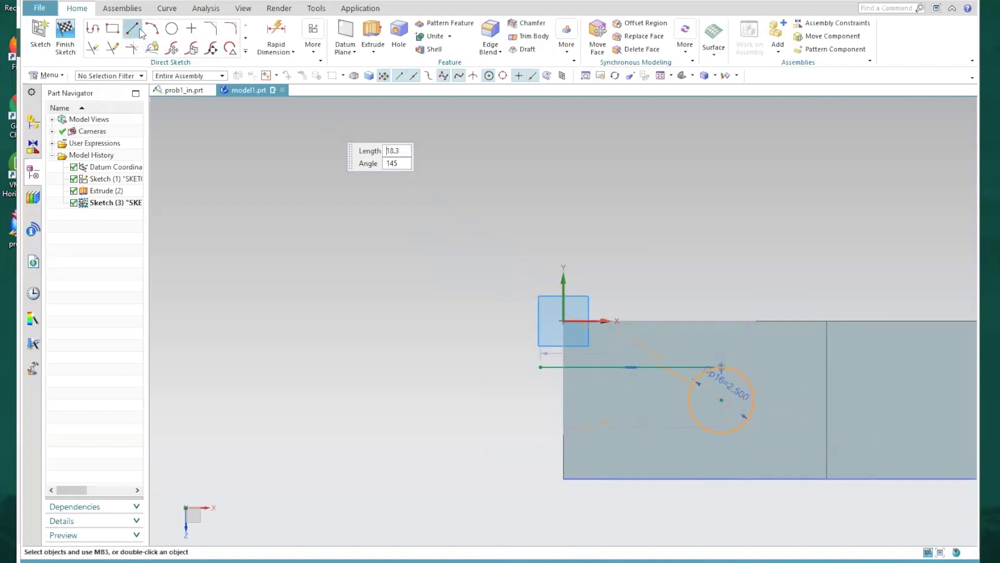
pyautogui.click(138, 32)
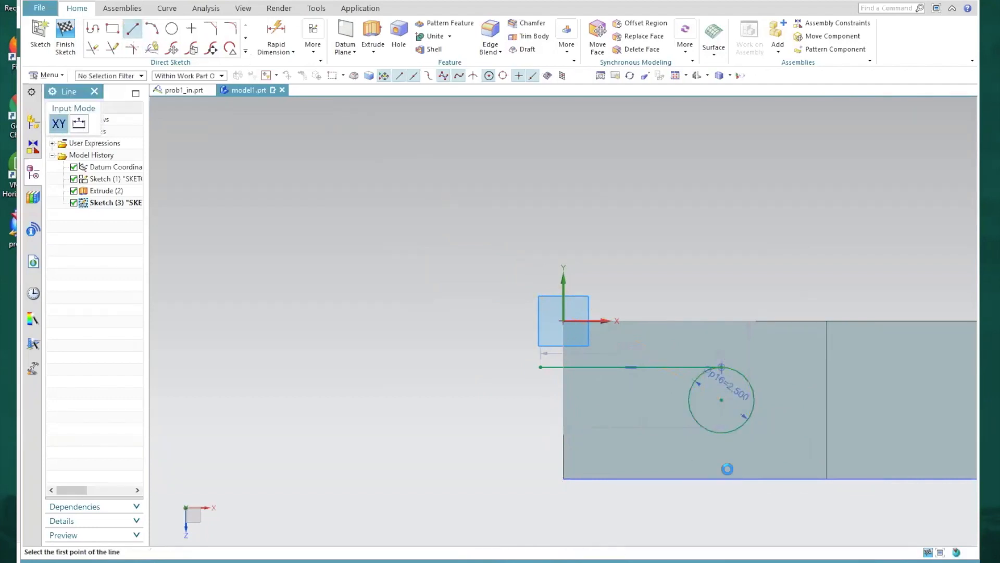
pyautogui.click(721, 433)
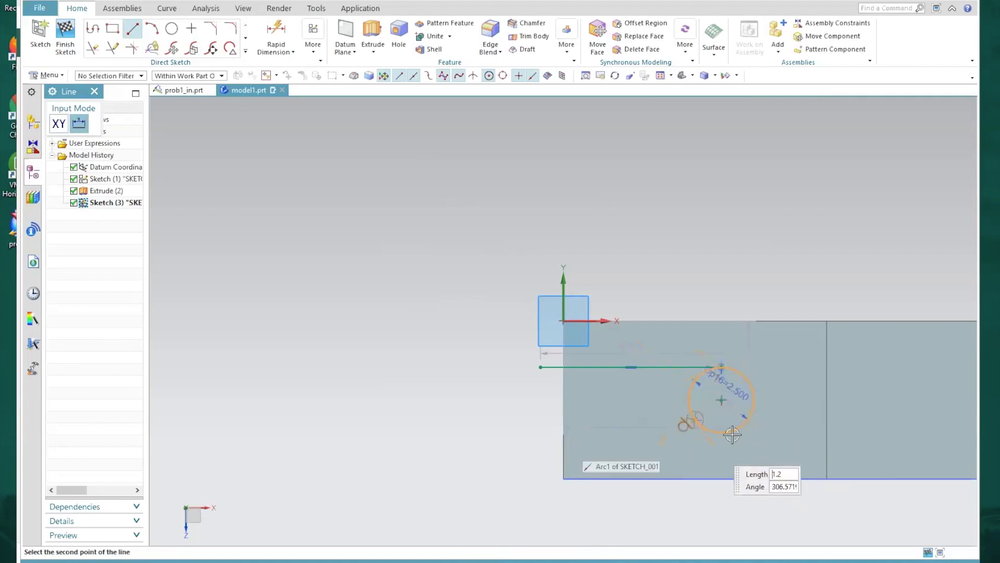
pyautogui.click(703, 439)
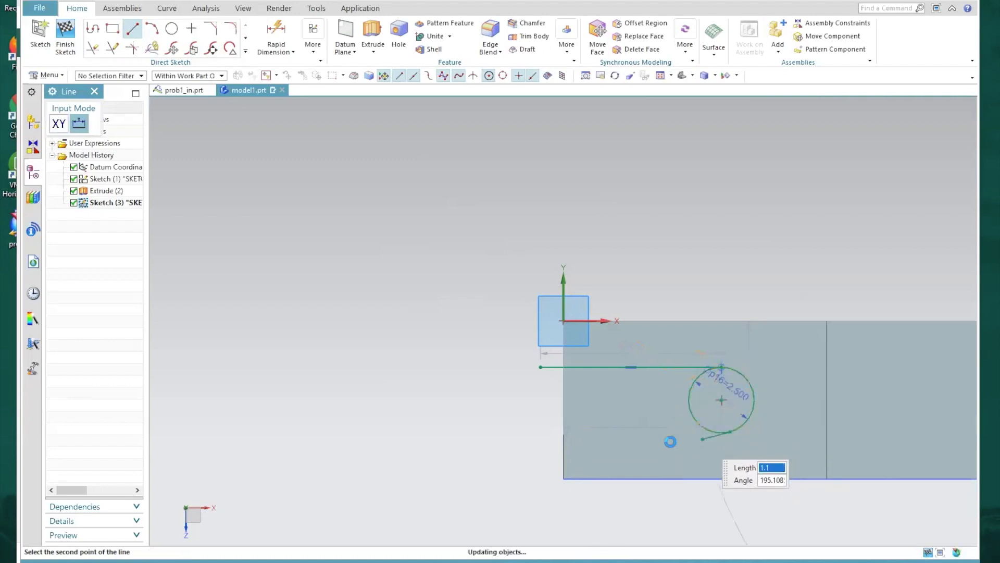
pyautogui.click(93, 48)
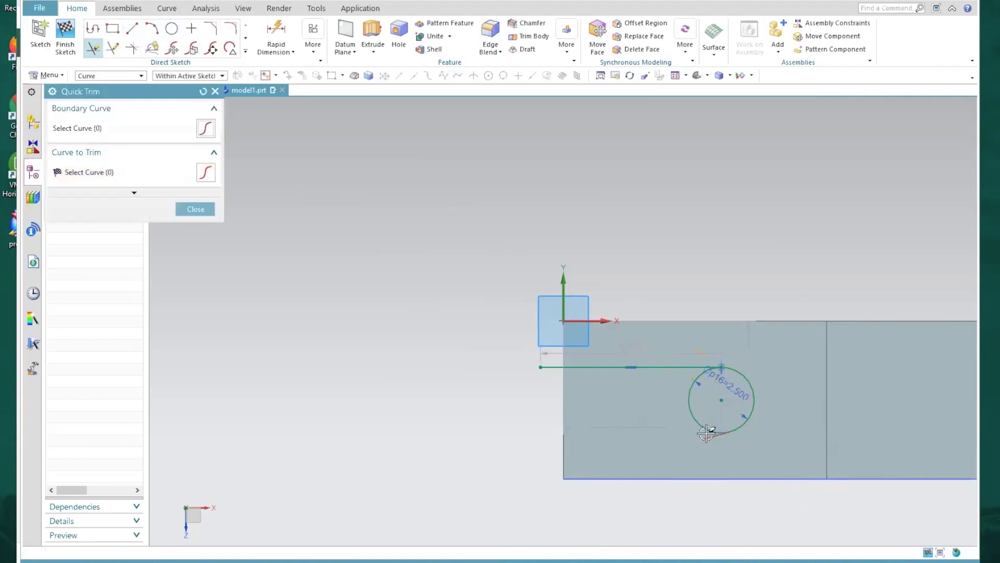
# - Draw a 2.5 in vertical line down from the slot line's outer end, and connect its lower end horizontally to the circle's bottommost point
pyautogui.click(132, 28)
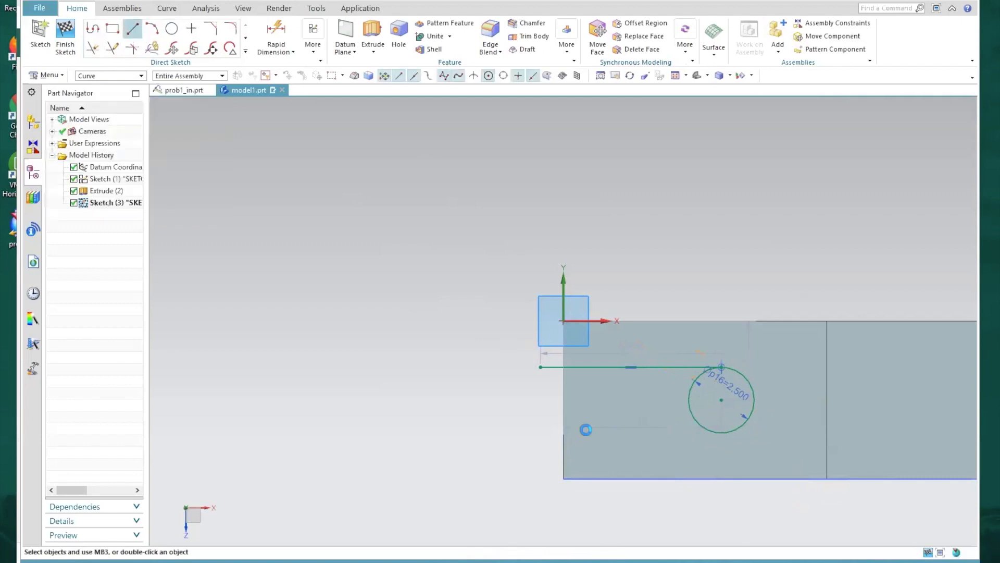
pyautogui.click(539, 367)
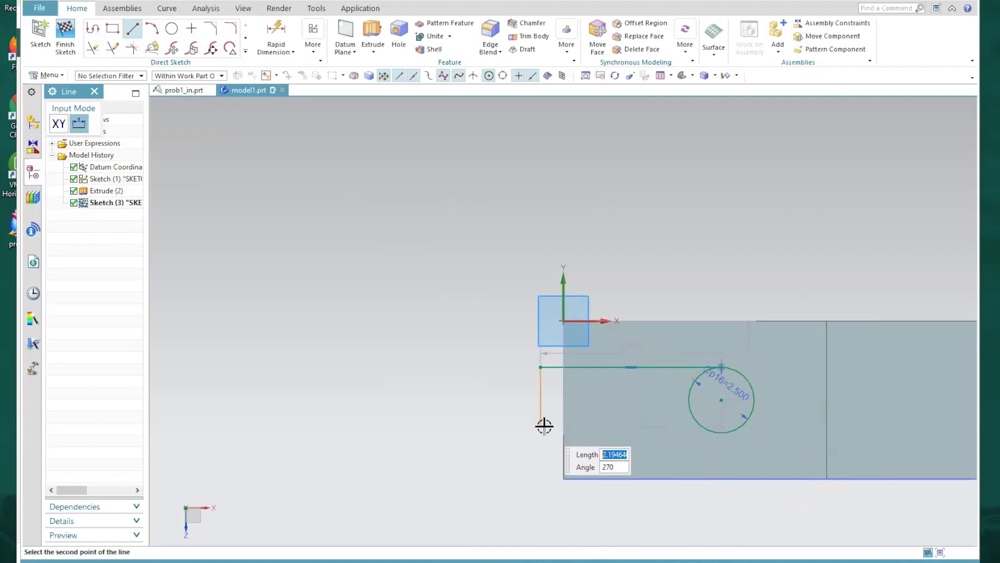
pyautogui.write('2.5')
pyautogui.press('Return')
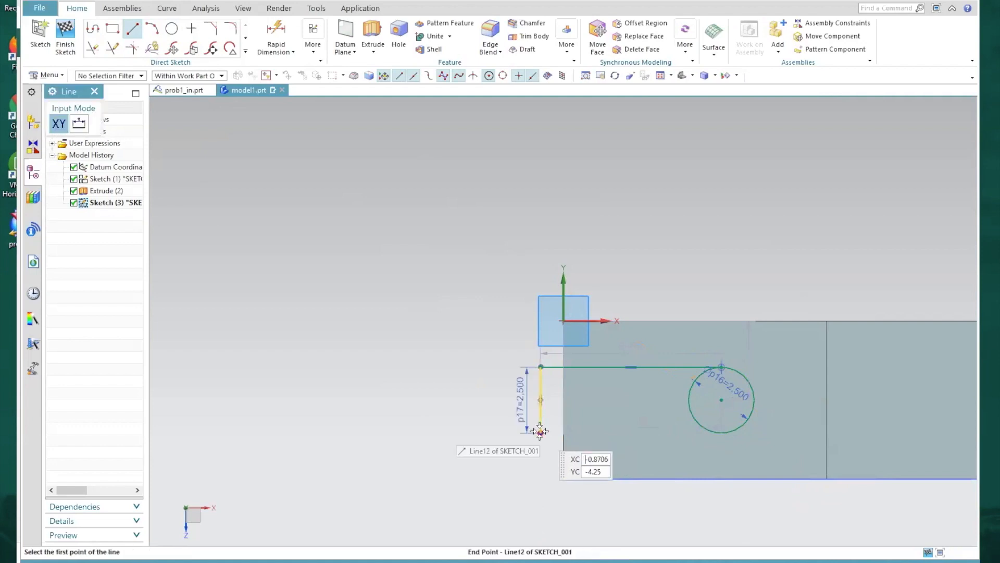
pyautogui.click(541, 432)
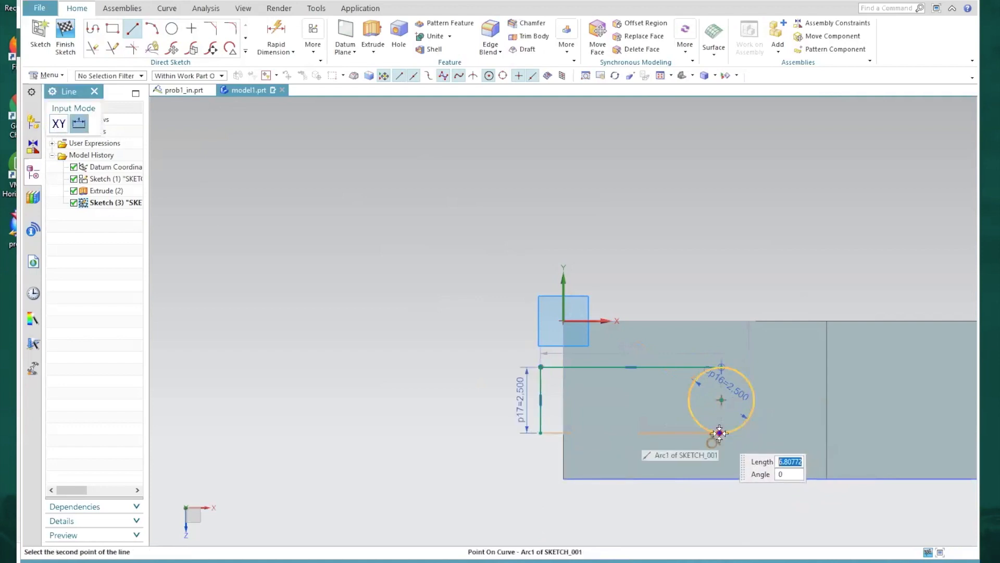
pyautogui.click(720, 433)
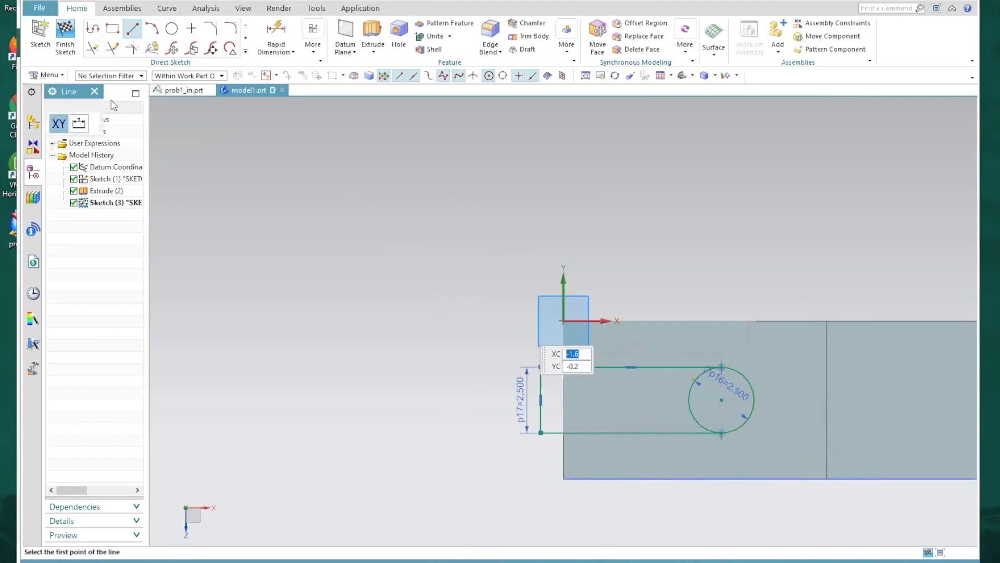
# - Trim away the half of the circle inside the slot outline with Quick Trim and finish the sketch
pyautogui.click(92, 50)
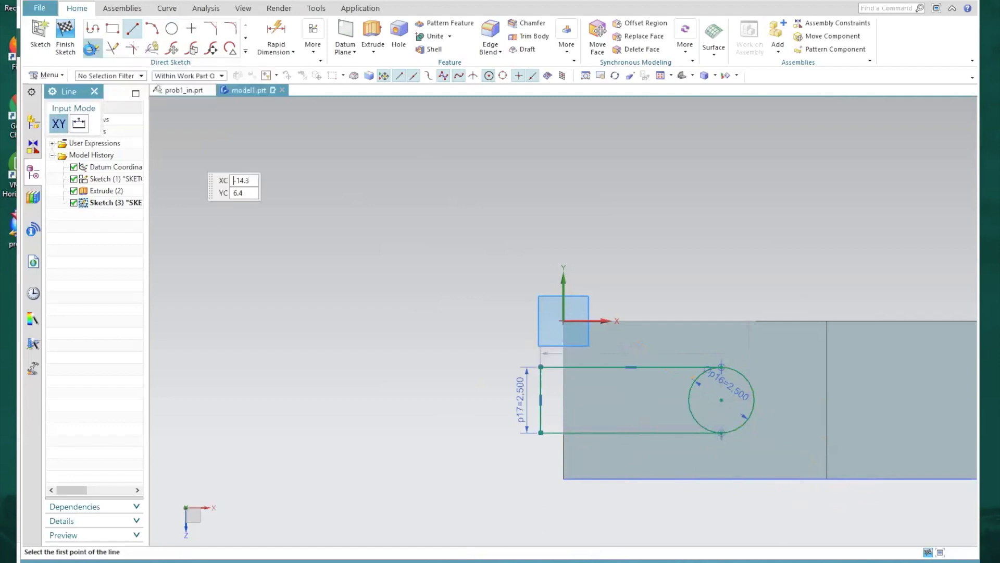
pyautogui.click(688, 403)
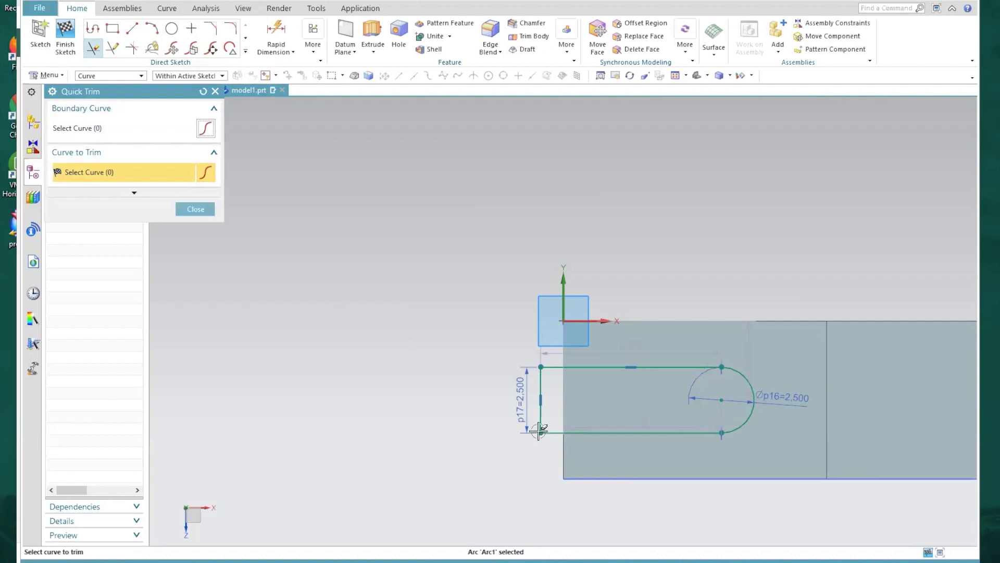
pyautogui.click(195, 209)
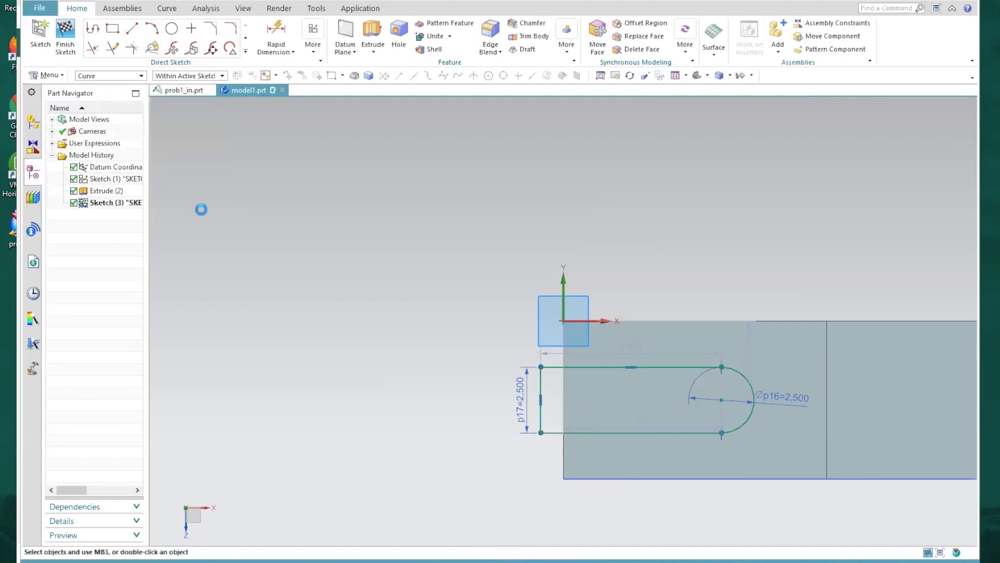
pyautogui.click(65, 44)
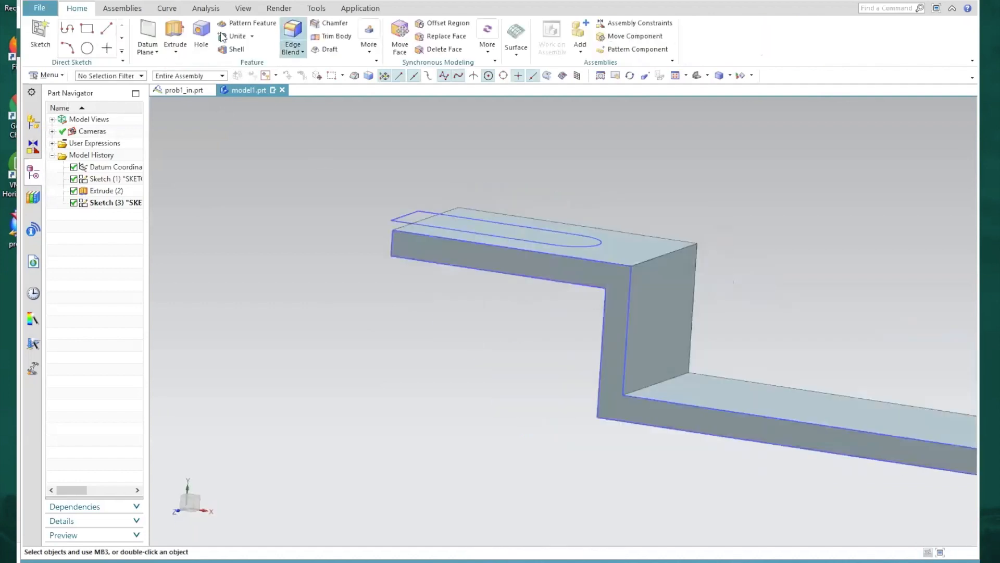
# - Extrude the slot profile 5 in downward through the upper step with the Boolean set to Subtract
pyautogui.click(175, 35)
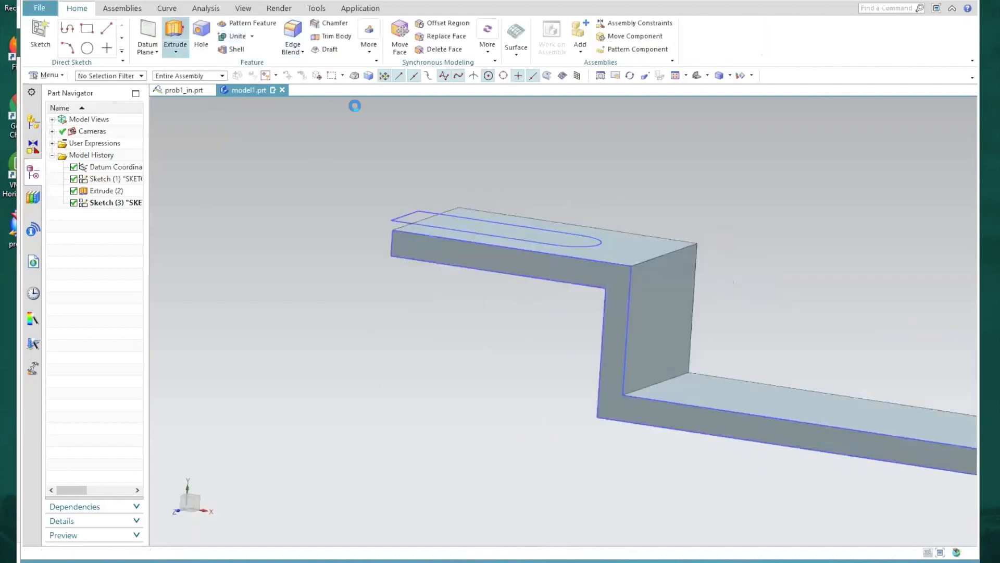
pyautogui.click(406, 214)
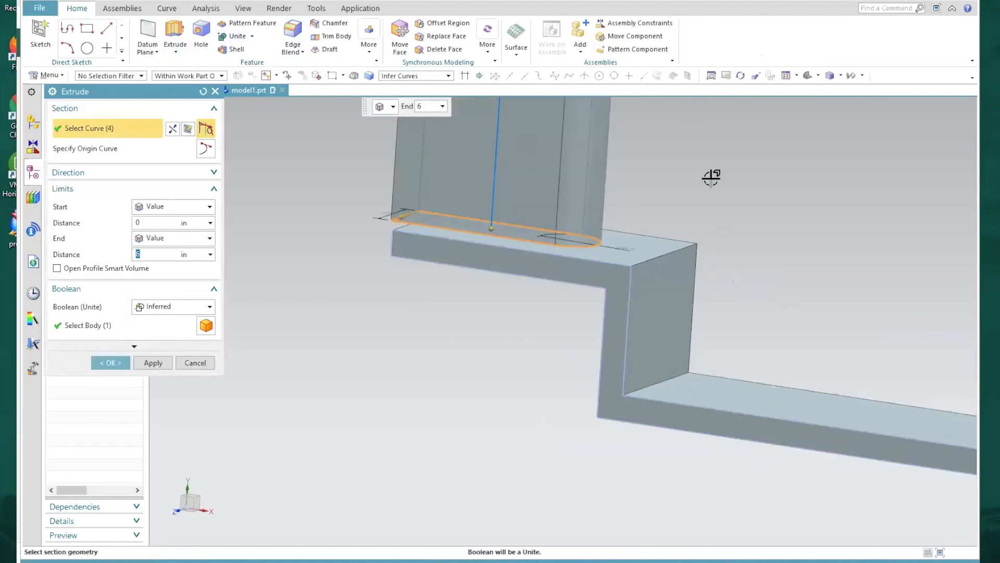
pyautogui.scroll(-1, 724, 174)
pyautogui.scroll(-3, 723, 145)
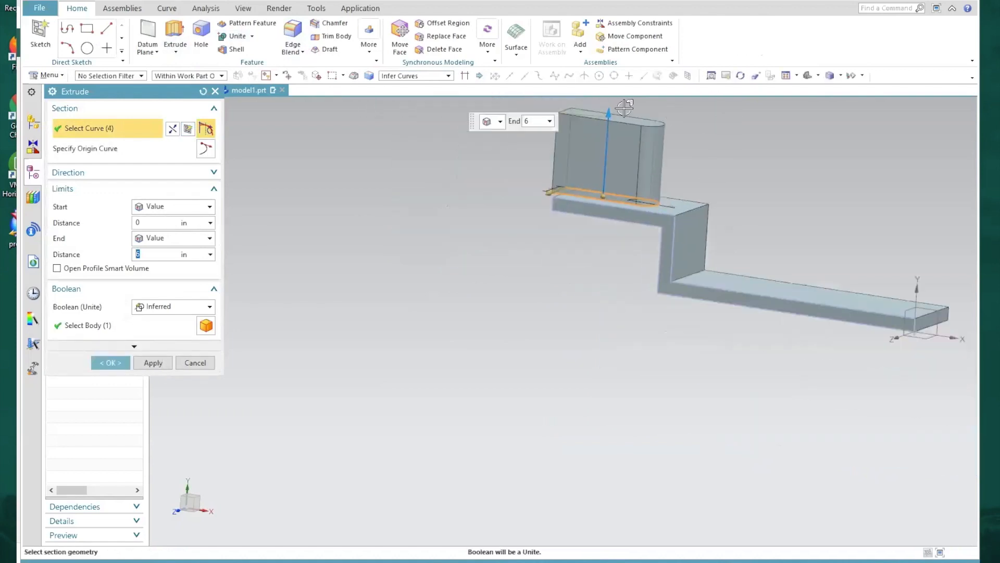
pyautogui.moveTo(610, 110); pyautogui.dragTo(598, 267)
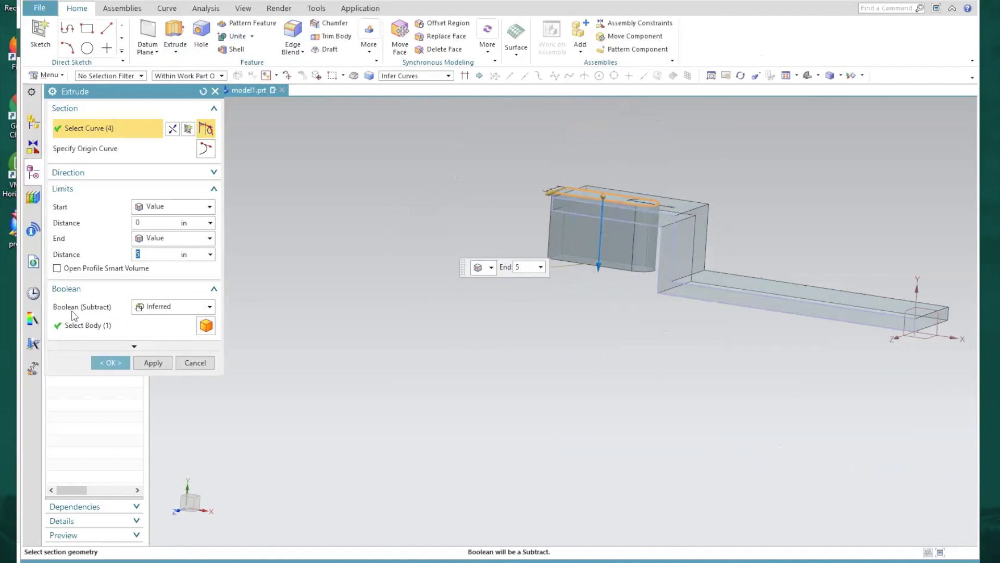
pyautogui.click(168, 309)
pyautogui.click(156, 344)
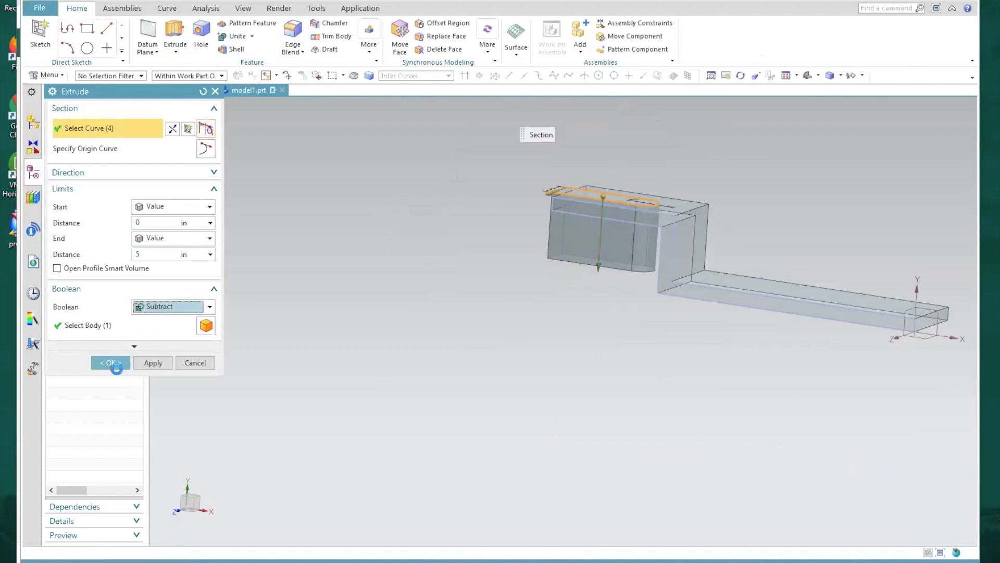
pyautogui.click(111, 363)
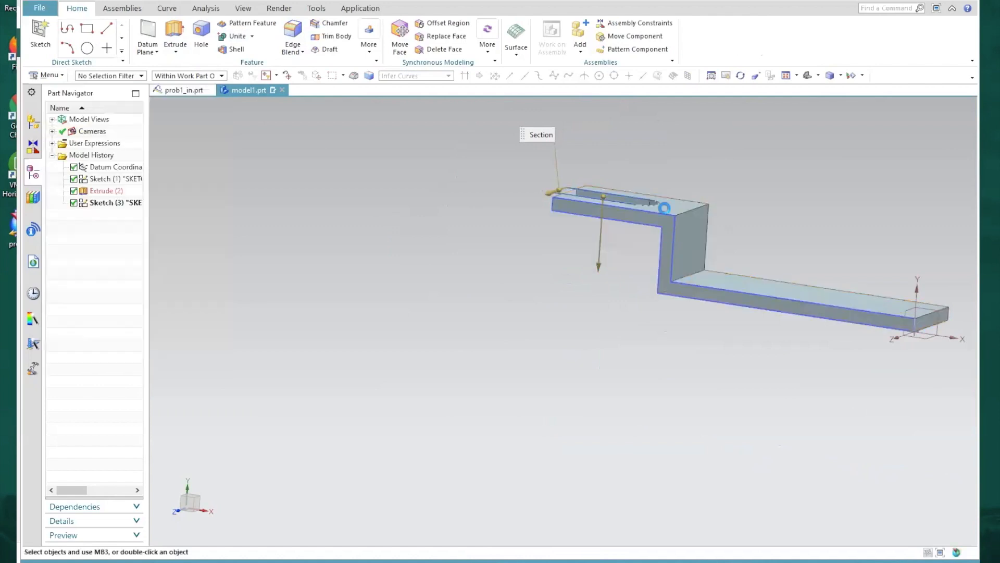
# - Hide the plate profile sketch and the slot sketch
pyautogui.click(630, 76)
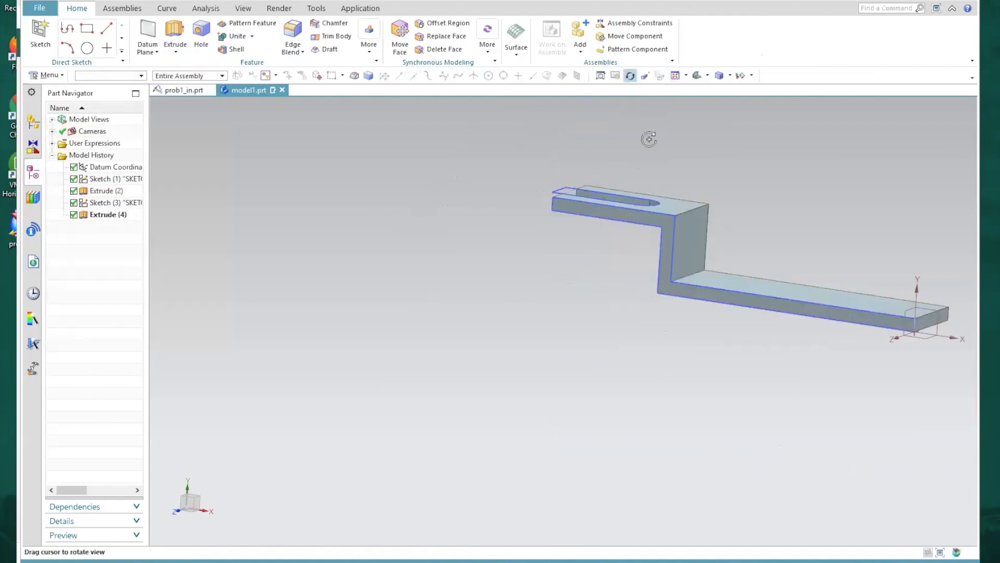
pyautogui.moveTo(652, 179); pyautogui.dragTo(652, 190)
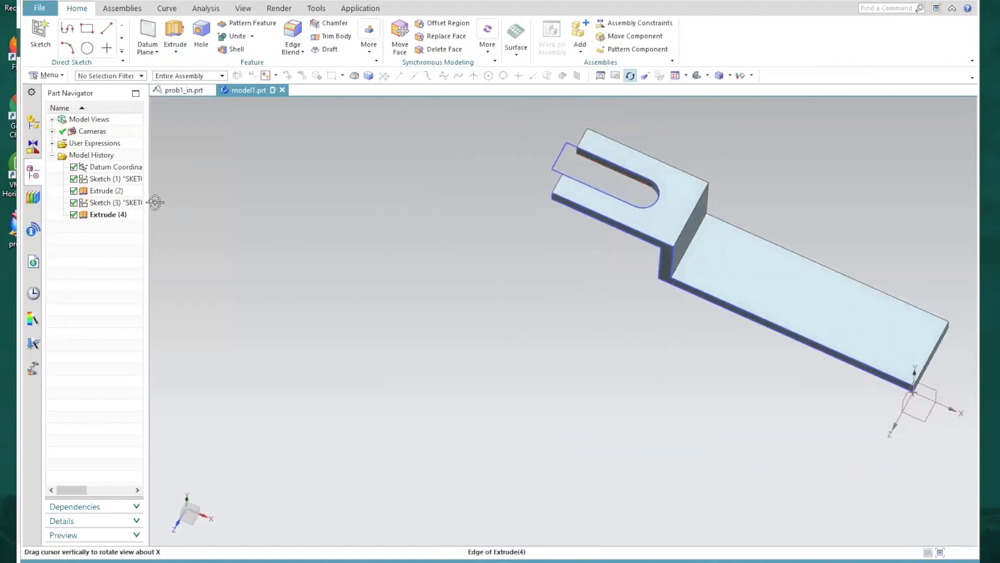
pyautogui.rightClick(110, 178)
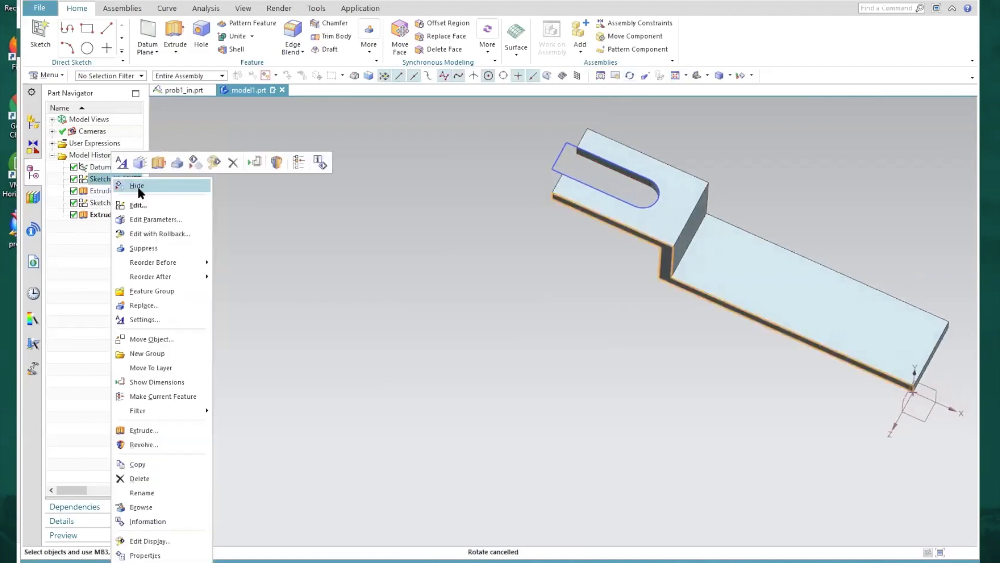
pyautogui.click(136, 185)
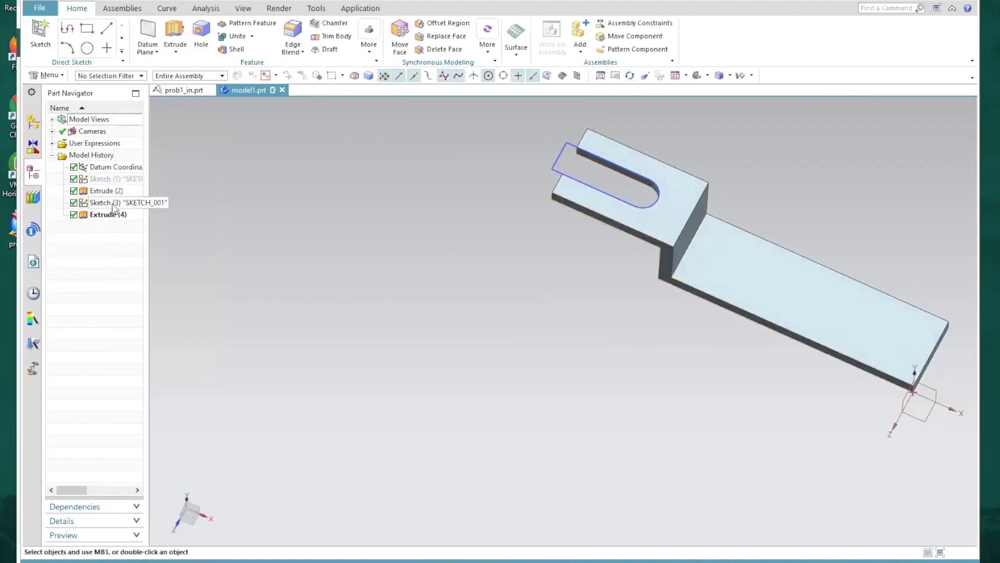
pyautogui.rightClick(113, 202)
pyautogui.click(145, 197)
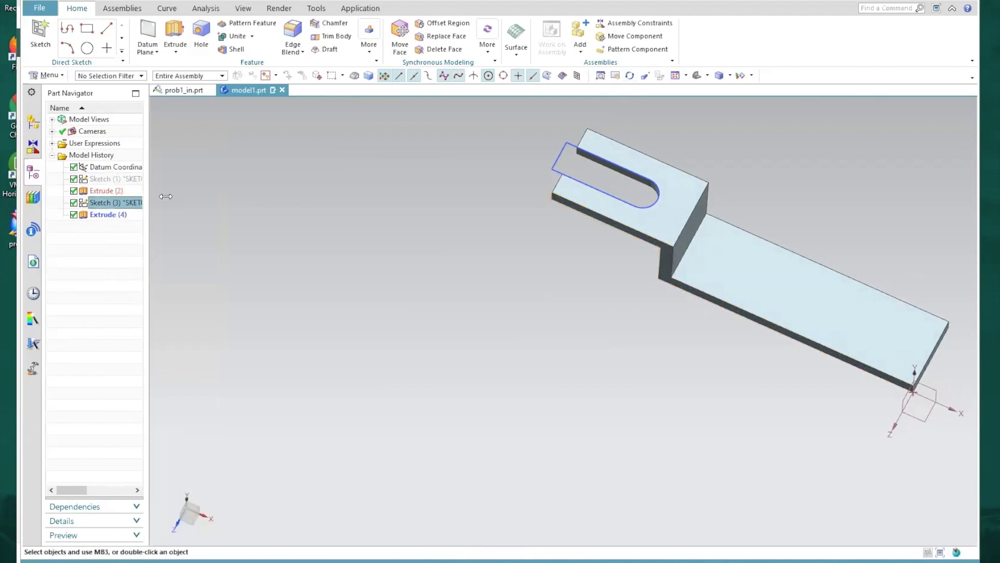
# - Start a new sketch on the top face of the lower step
pyautogui.click(629, 76)
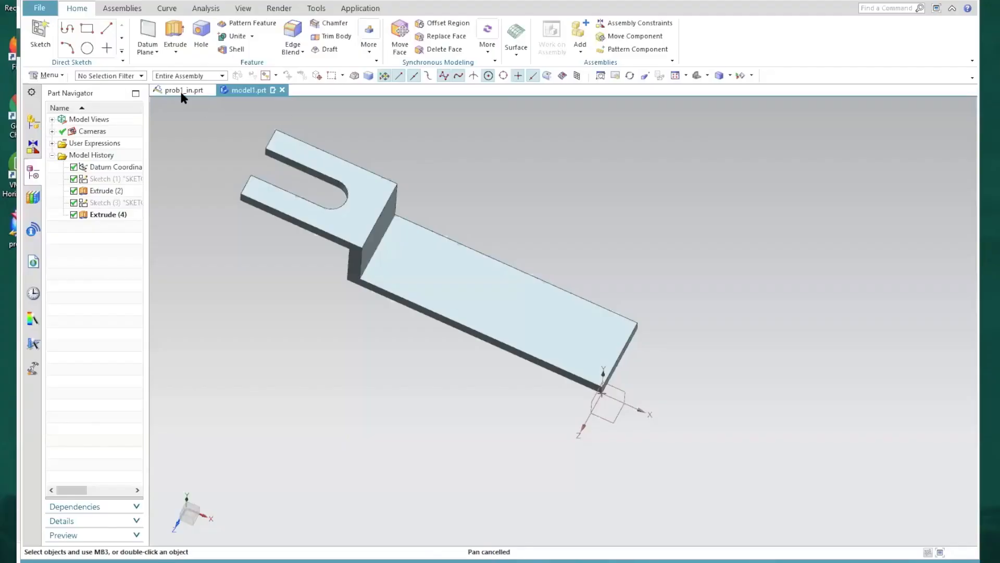
pyautogui.click(37, 41)
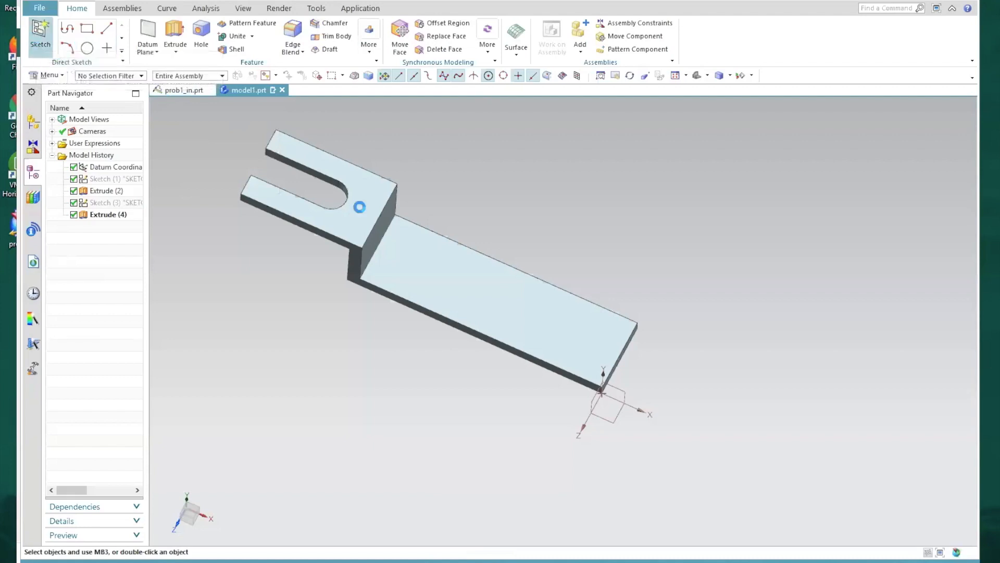
pyautogui.click(534, 311)
pyautogui.click(169, 239)
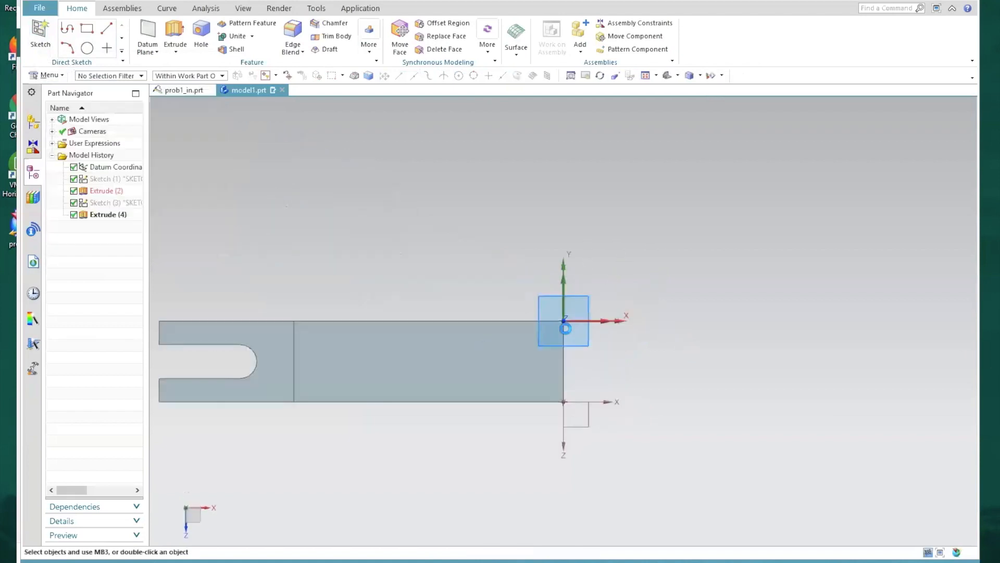
# - Draw a 6 in line at 180° from the sketch origin at the lower step's outer corner along its long edge
pyautogui.click(134, 31)
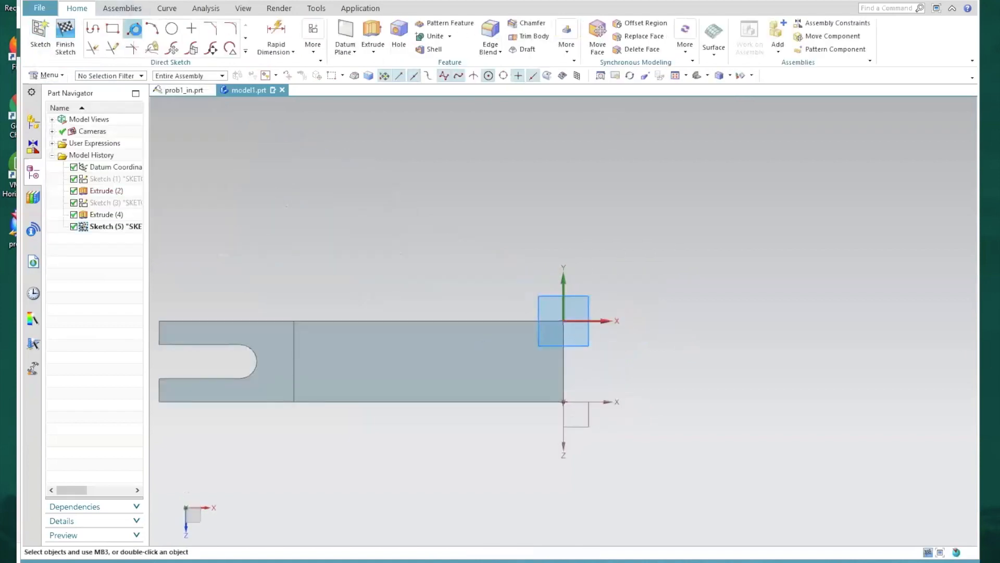
pyautogui.click(563, 321)
pyautogui.write('6')
pyautogui.press('Tab')
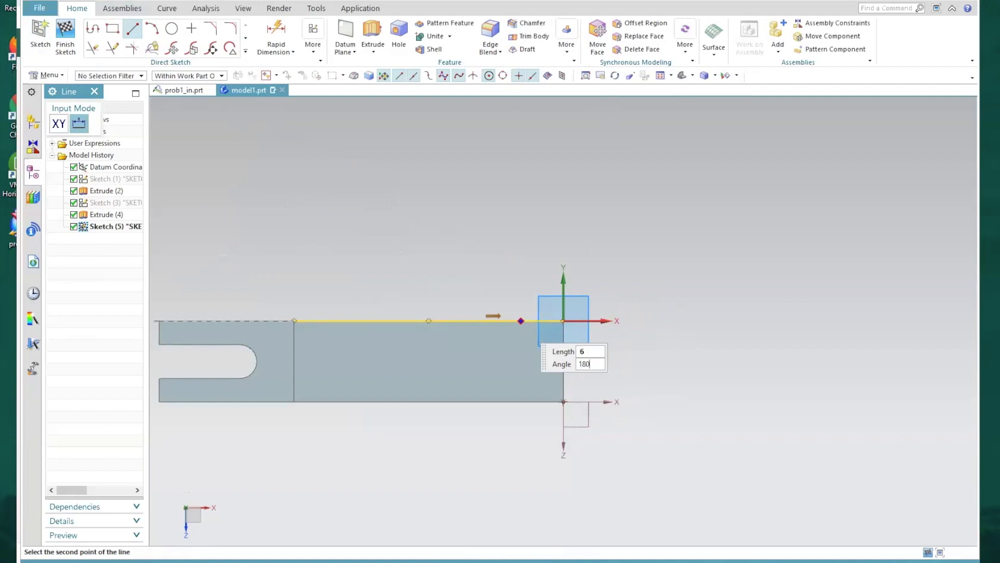
pyautogui.press('Return')
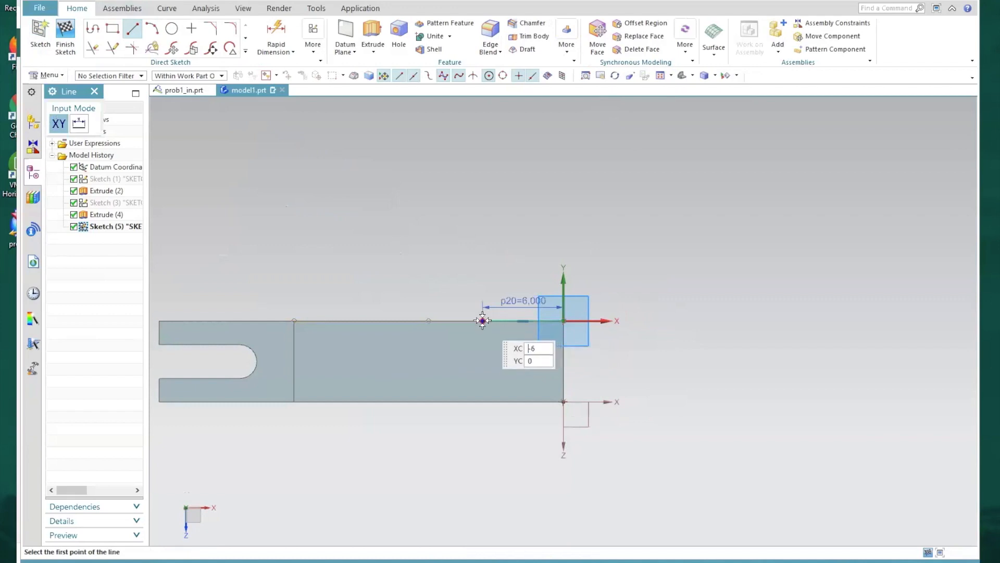
# - Draw a 1.5 in line at 270° from the free end of the 6 in line, across the lower step
pyautogui.click(482, 320)
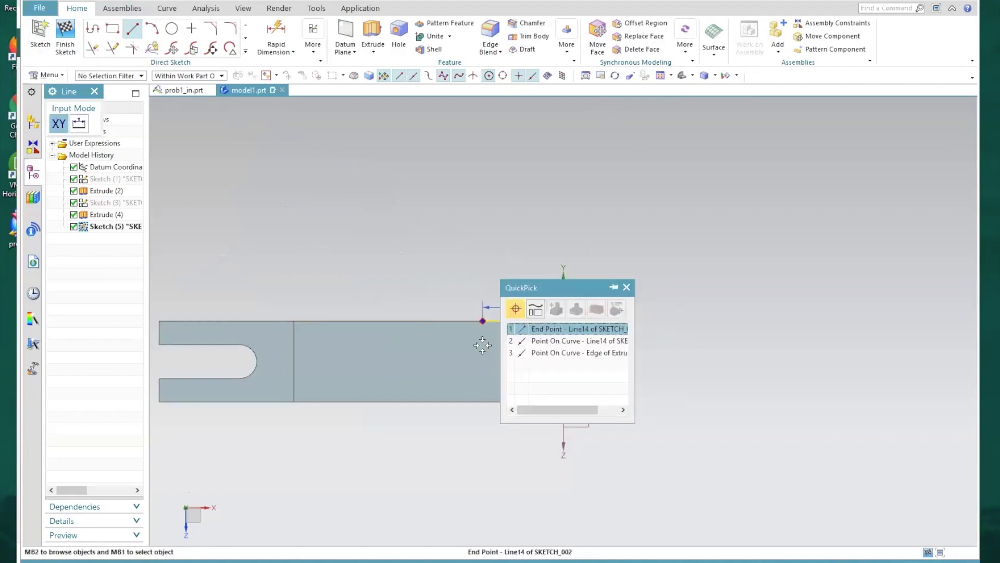
pyautogui.click(556, 331)
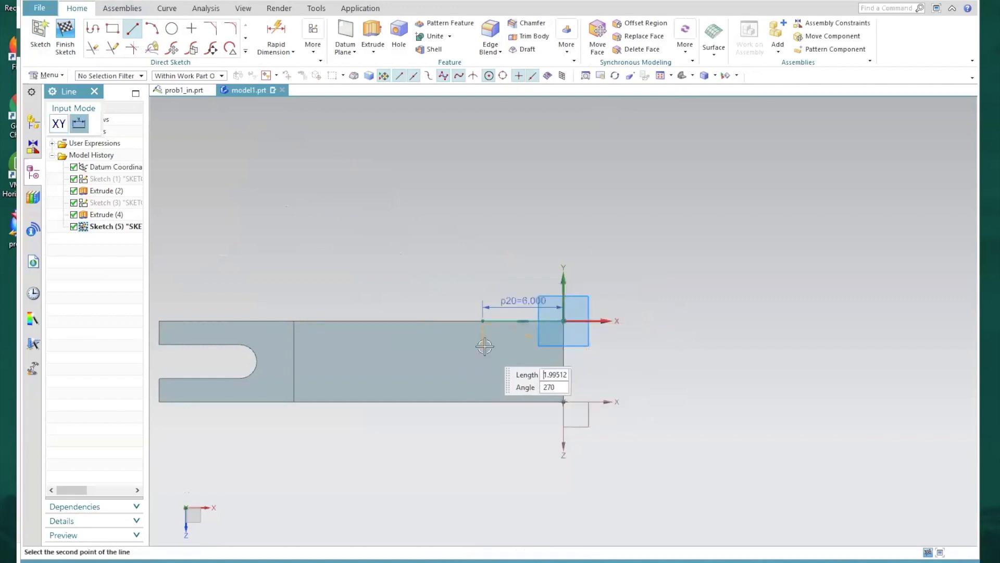
pyautogui.write('1.5')
pyautogui.press('Return')
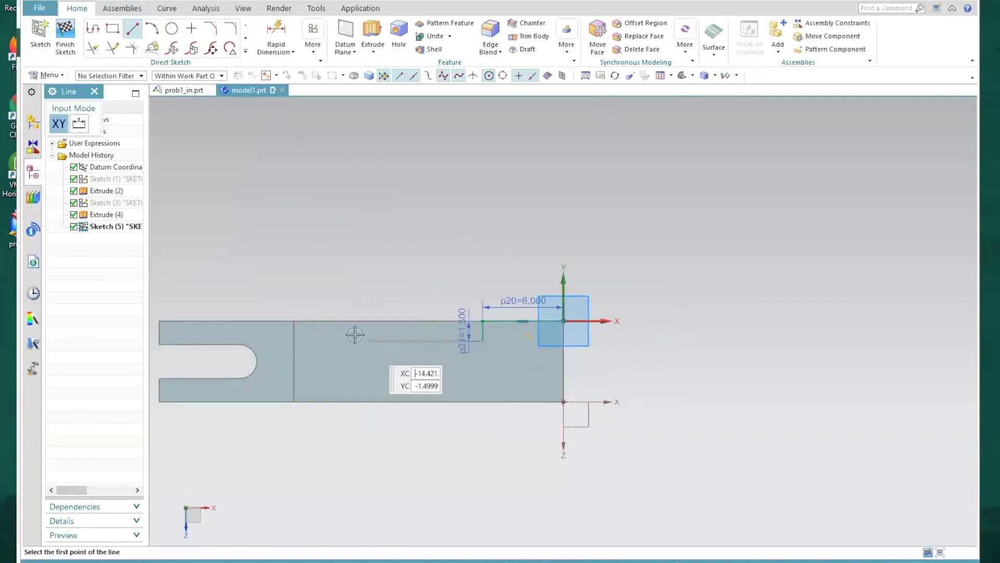
# - Place a sketch point at the free end of the 1.5 in line
pyautogui.click(191, 29)
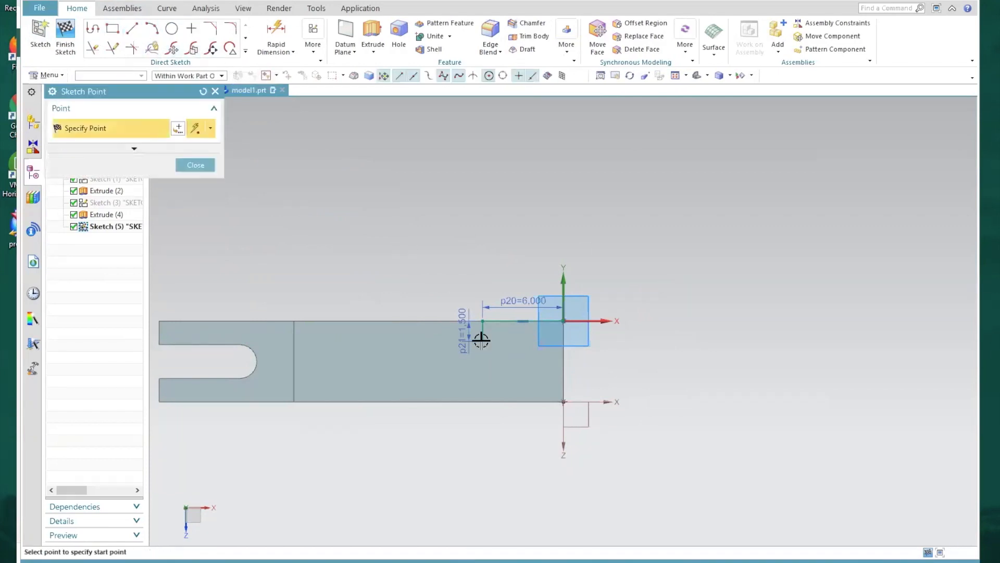
pyautogui.click(482, 341)
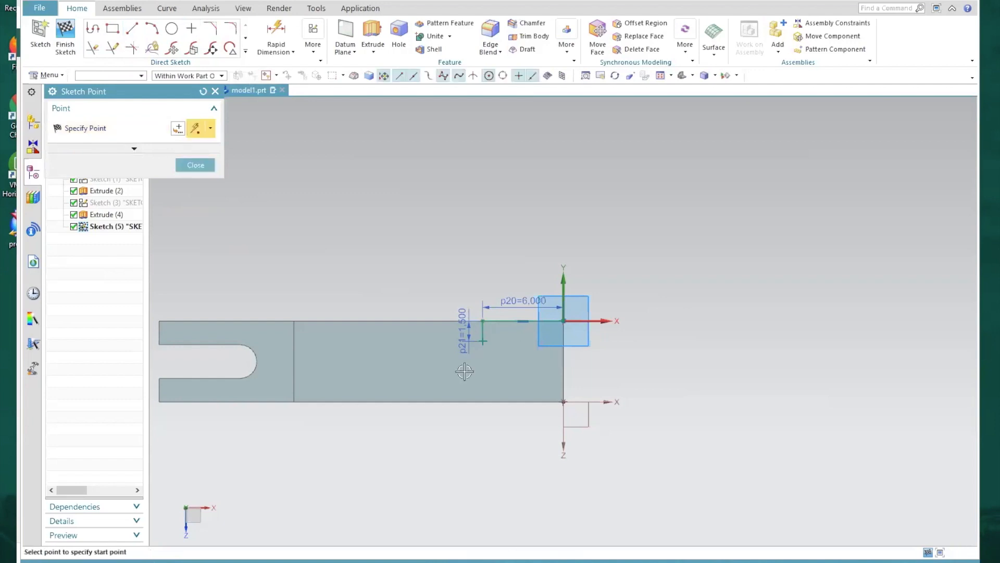
pyautogui.click(195, 164)
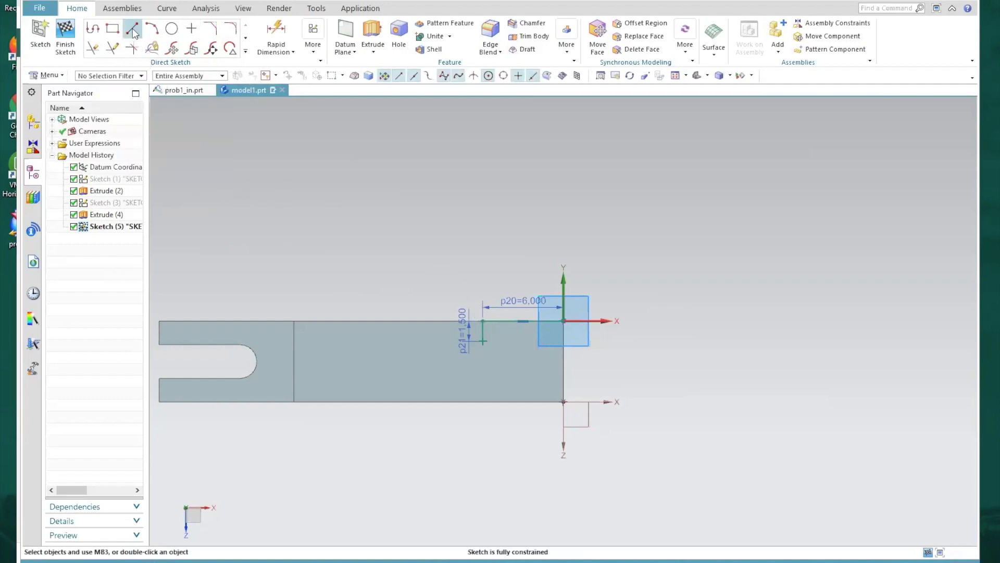
# - Draw a 3 in line at 270° from the sketch point and place a second point at its far end
pyautogui.click(132, 28)
pyautogui.click(483, 341)
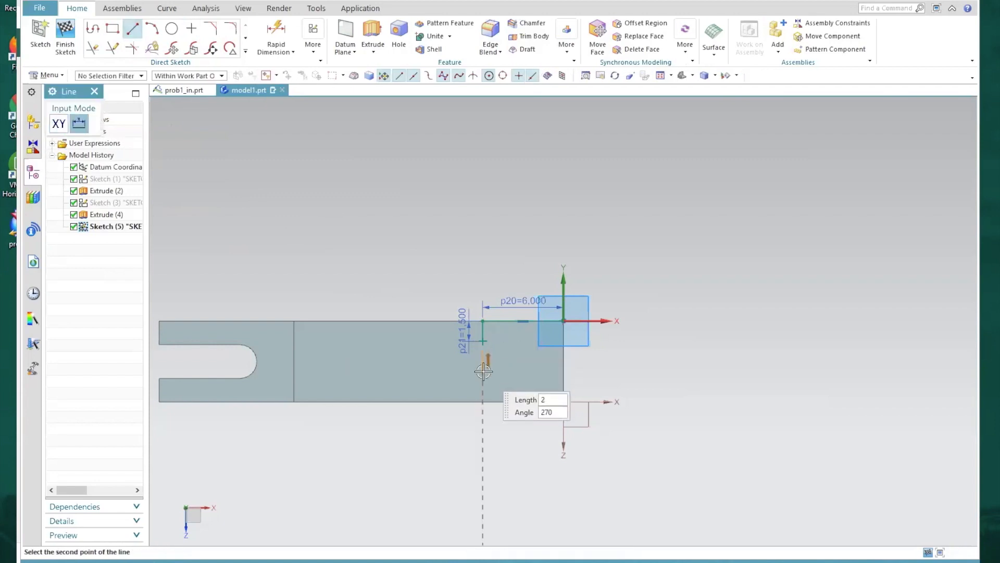
pyautogui.press('Tab')
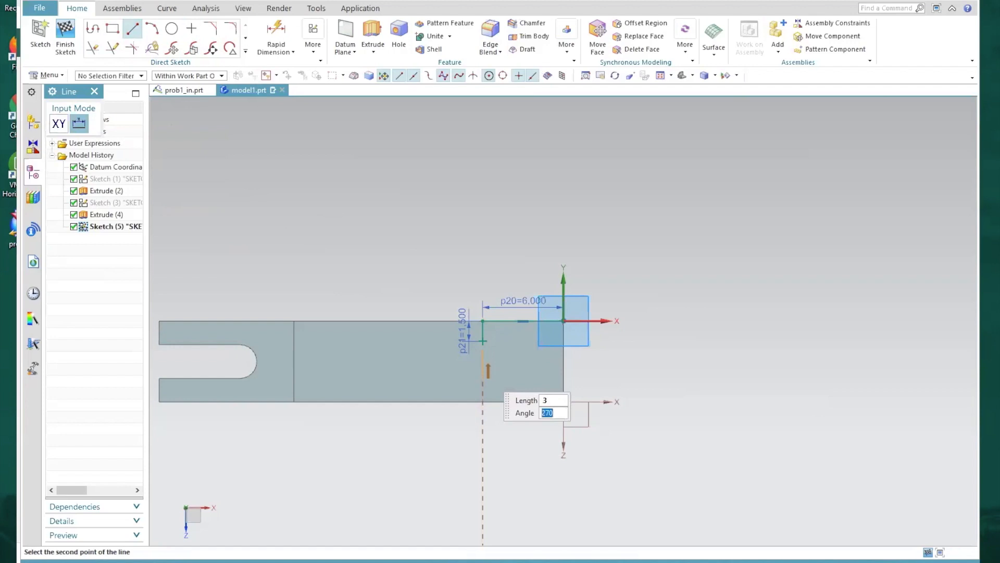
pyautogui.press('Return')
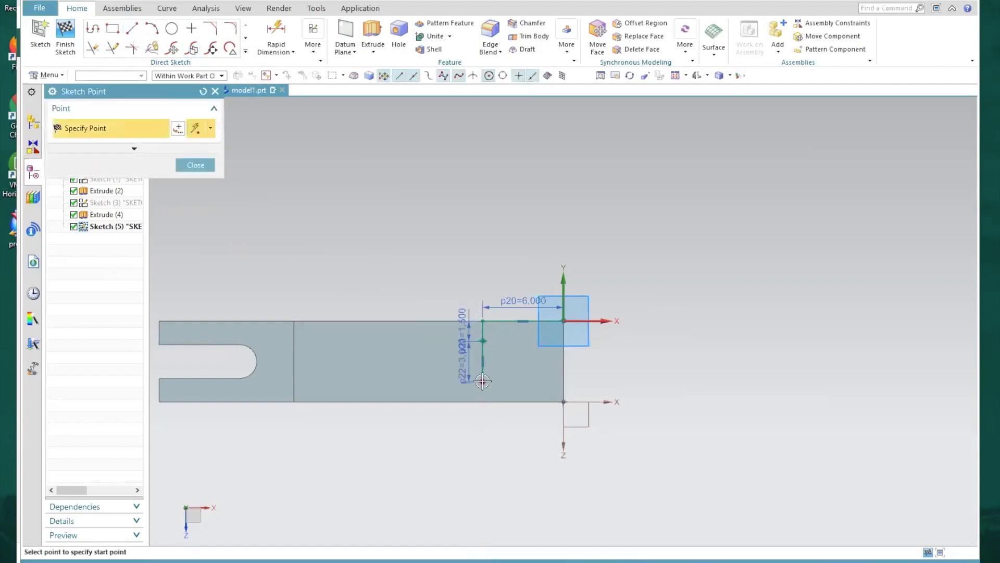
pyautogui.click(195, 166)
# - Trim away the 6 in, 1.5 in and 3 in helper lines, keeping only the two sketch points
pyautogui.click(93, 48)
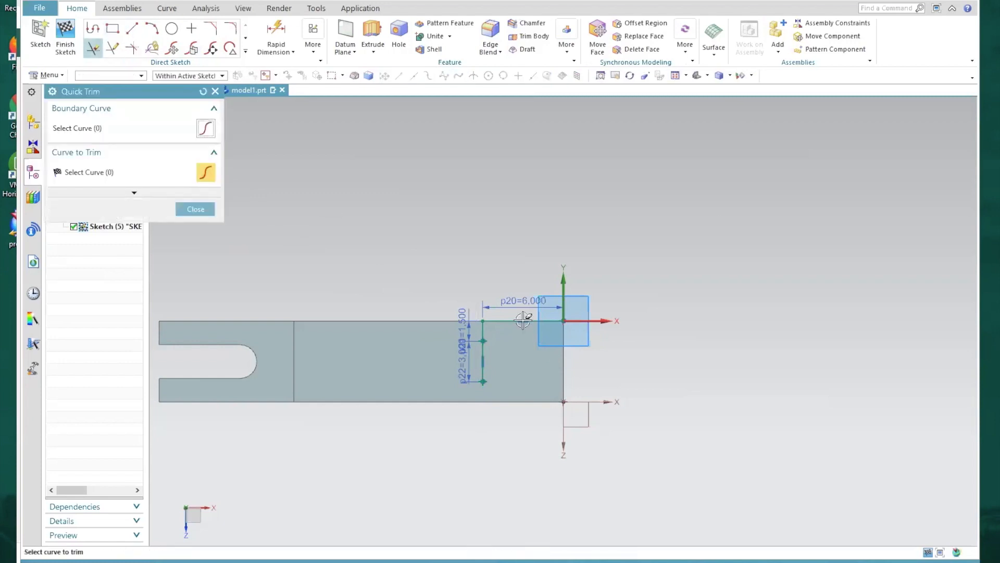
pyautogui.click(483, 332)
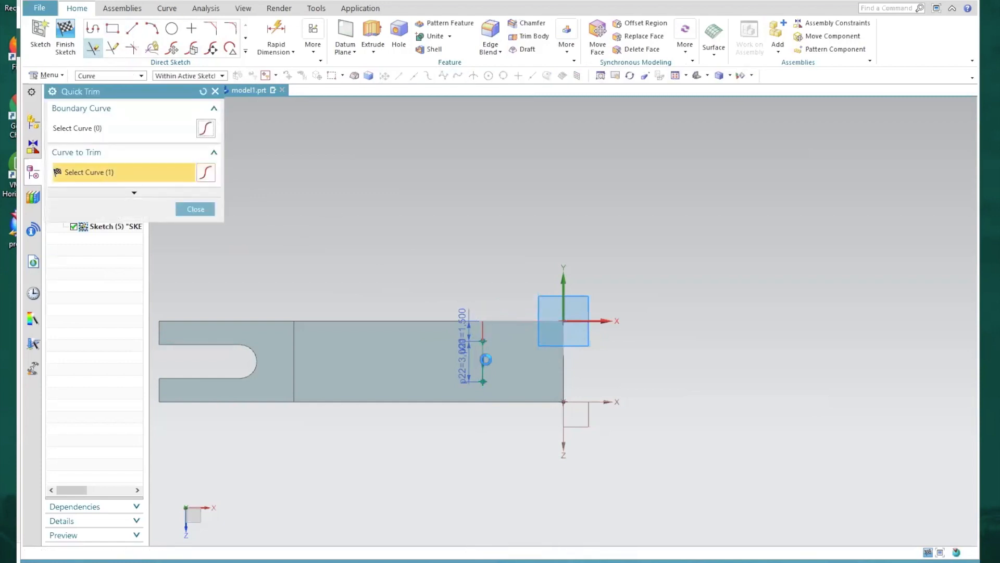
pyautogui.click(484, 360)
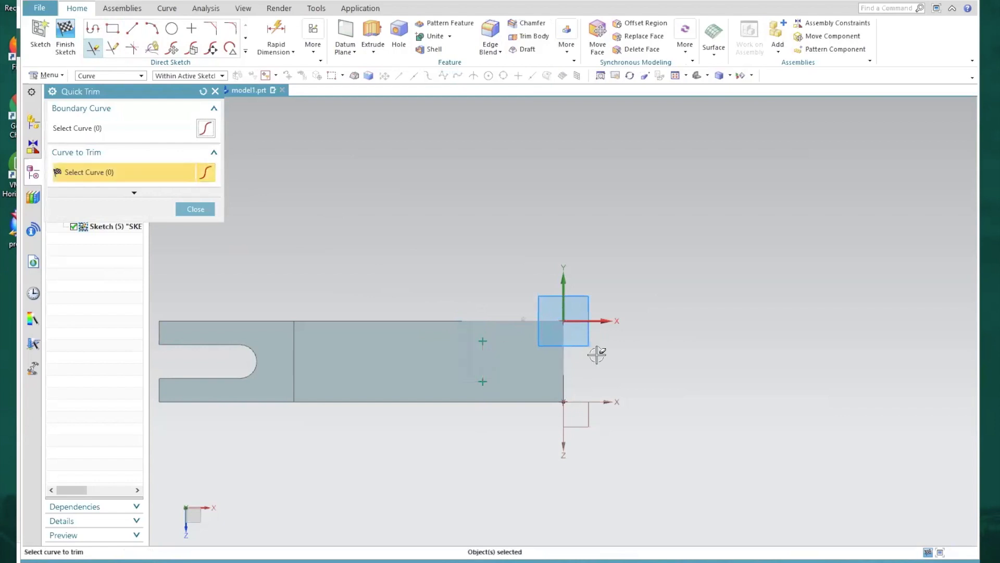
pyautogui.click(190, 209)
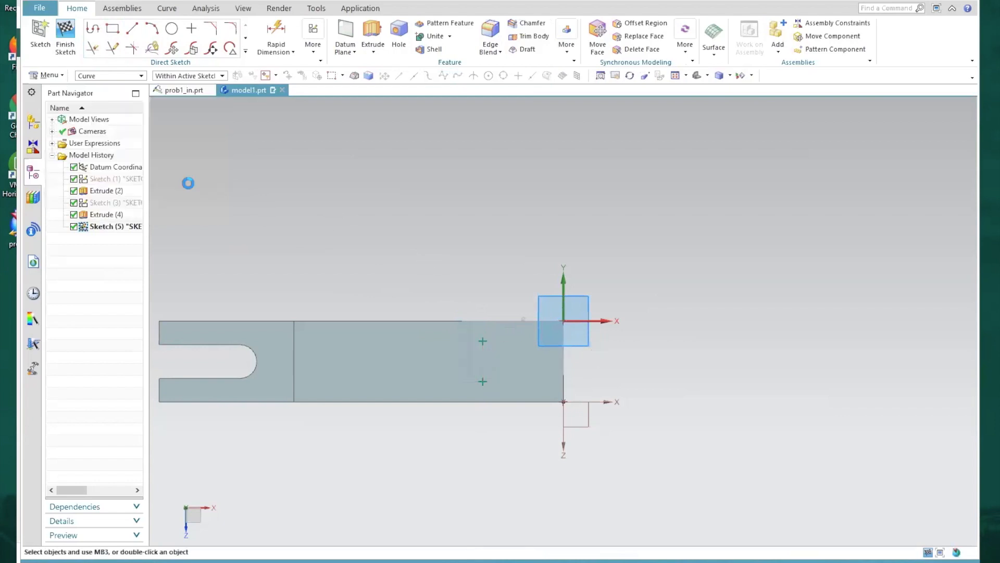
# - Draw a 1.5 in diameter circle centred on each of the two sketch points
pyautogui.click(172, 30)
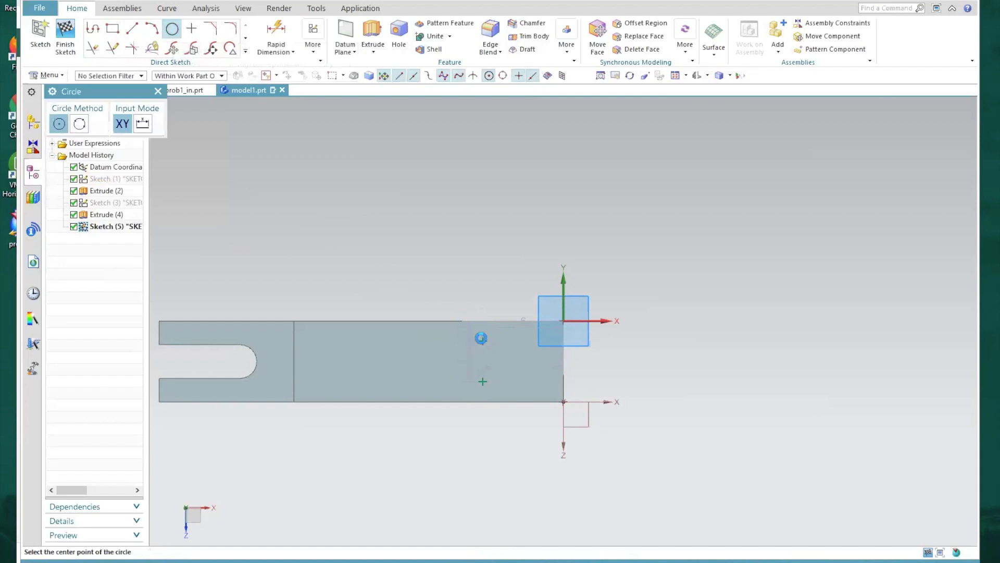
pyautogui.click(482, 339)
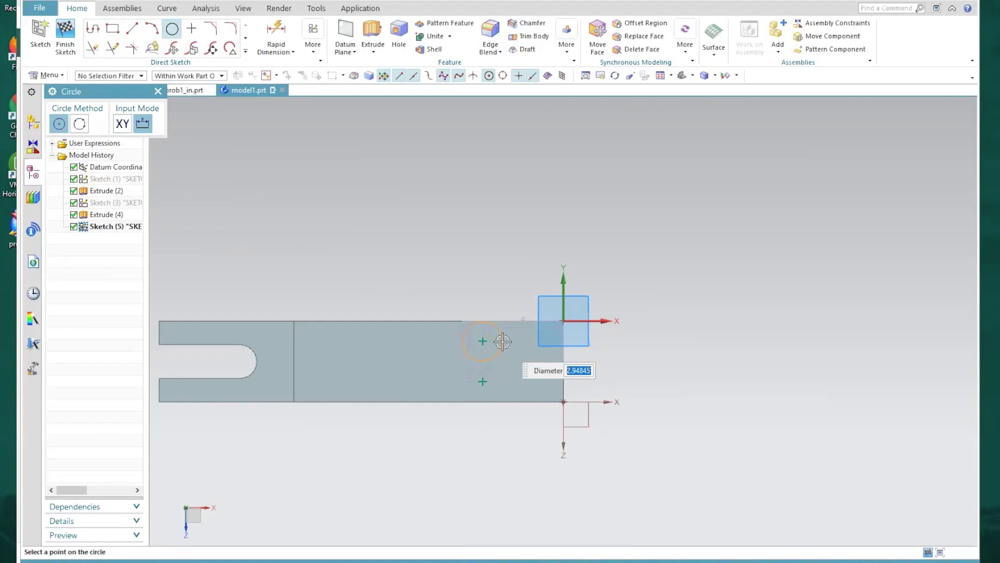
pyautogui.write('1.5')
pyautogui.click(503, 342)
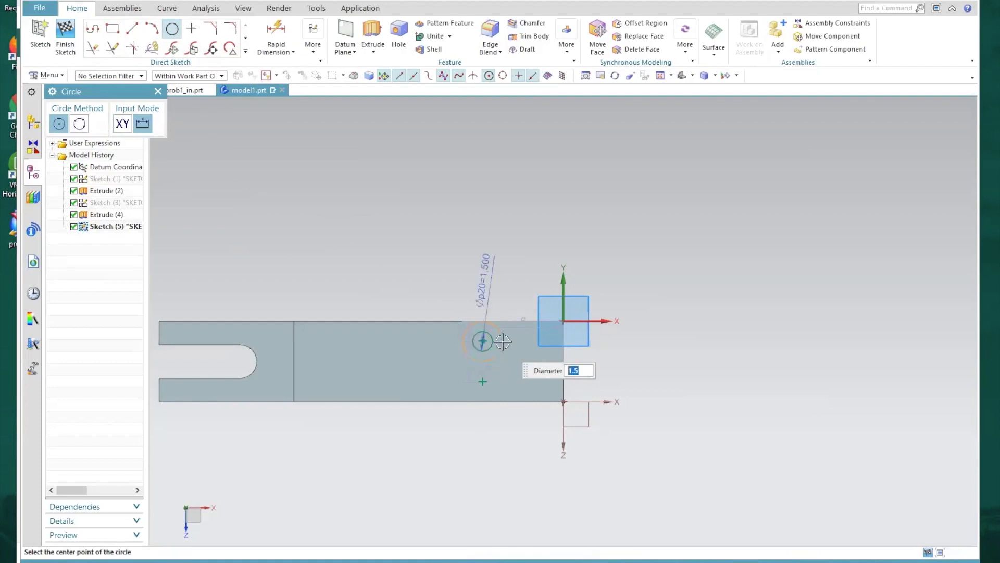
pyautogui.click(483, 382)
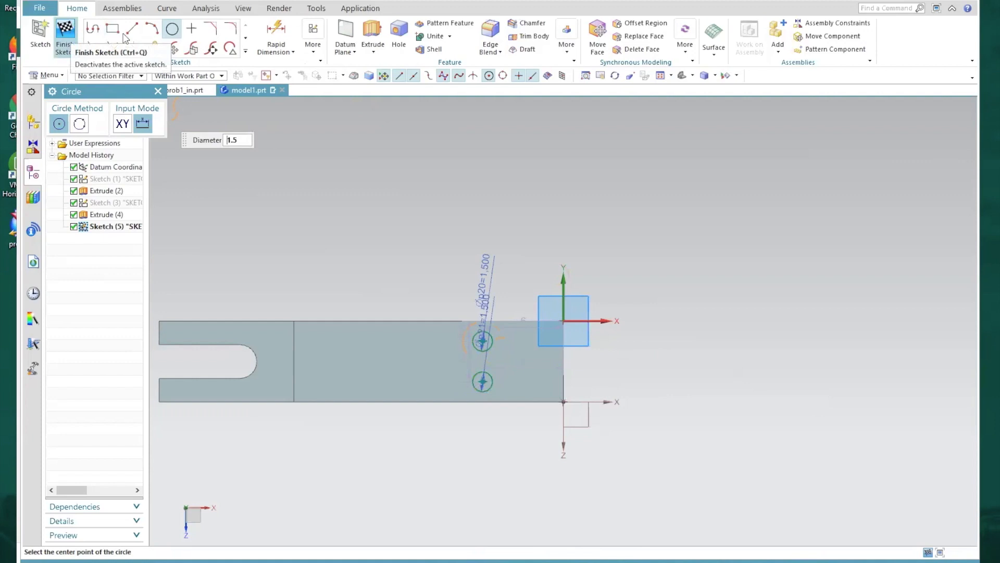
pyautogui.click(92, 50)
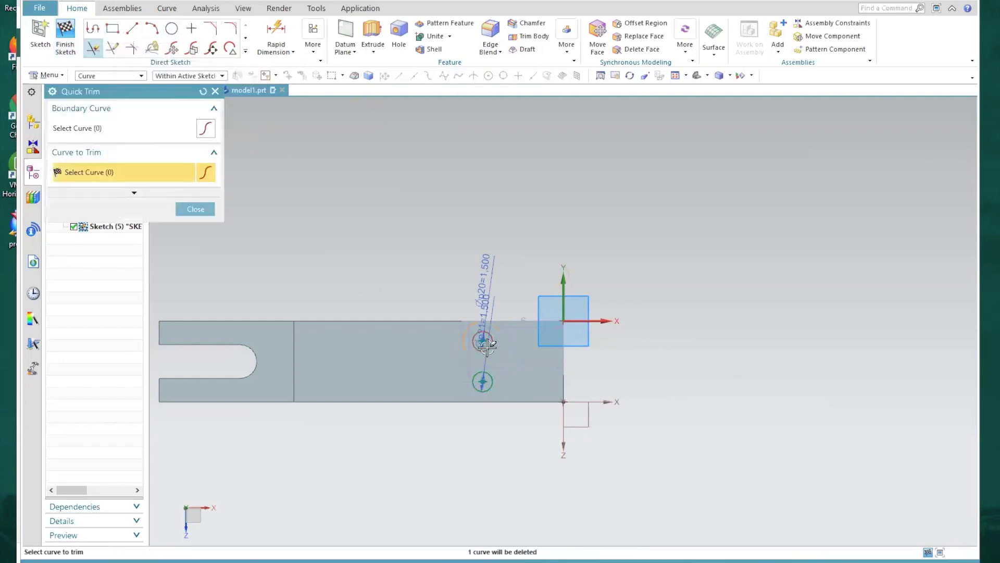
pyautogui.scroll(1, 482, 341)
pyautogui.click(197, 209)
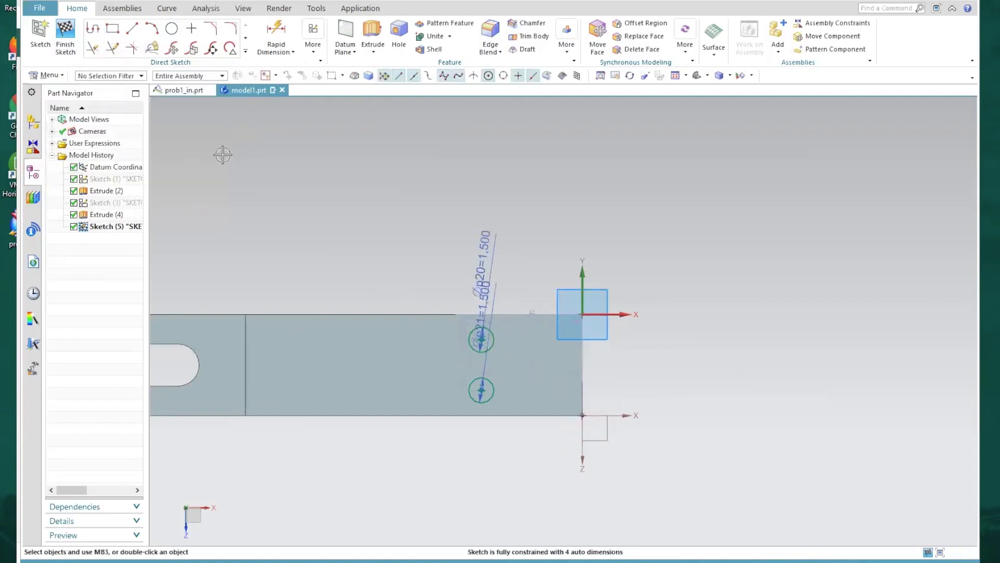
# - Finish the sketch and extrude both circles 11.5 in downward through the lower step with the Boolean set to Subtract
pyautogui.click(70, 38)
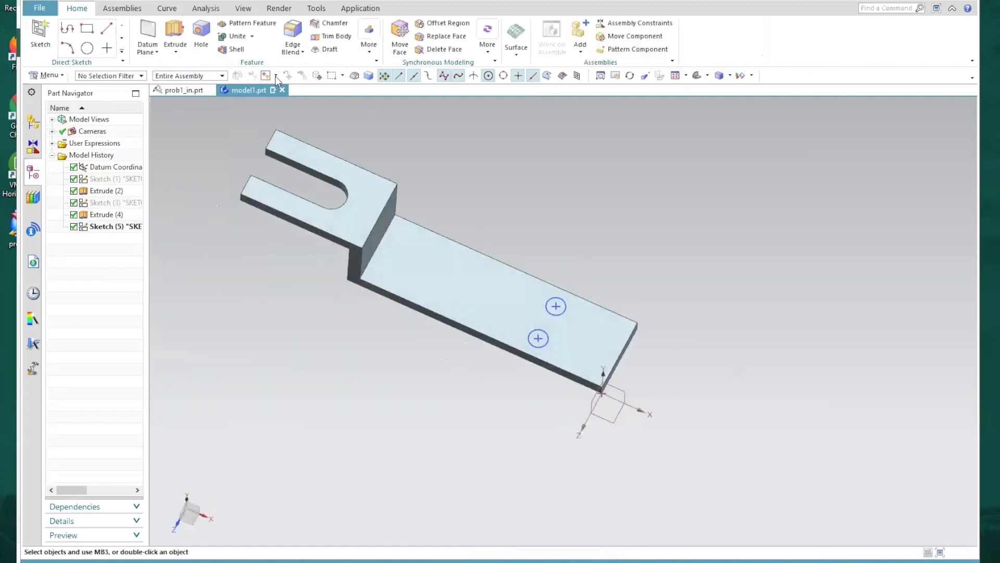
pyautogui.click(172, 32)
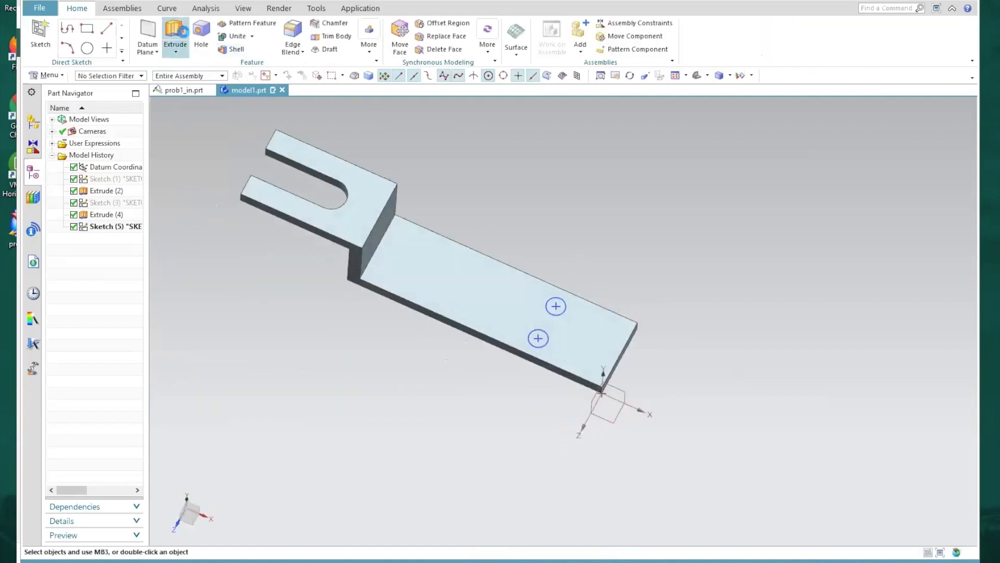
pyautogui.click(549, 303)
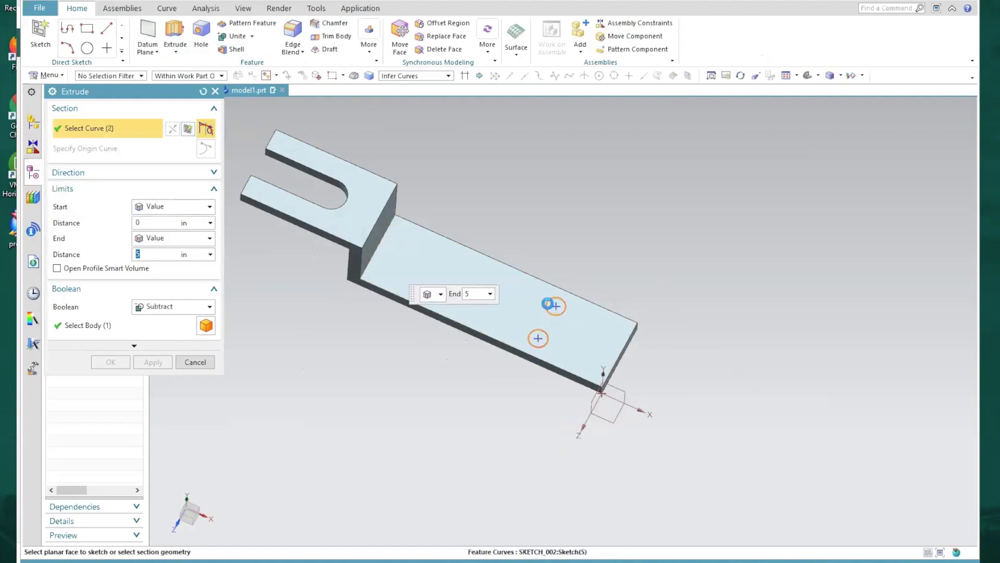
pyautogui.moveTo(548, 288); pyautogui.dragTo(542, 393)
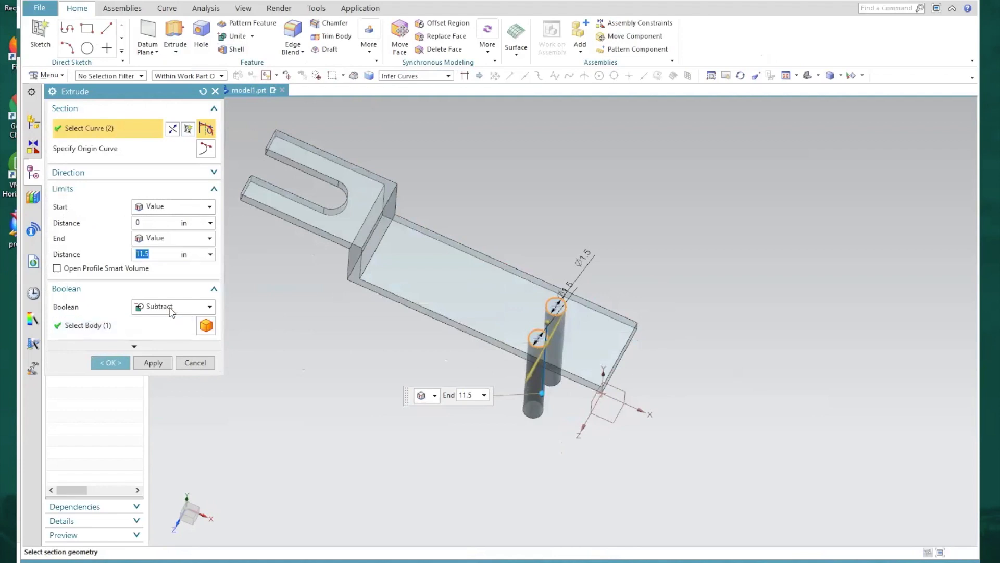
pyautogui.click(114, 363)
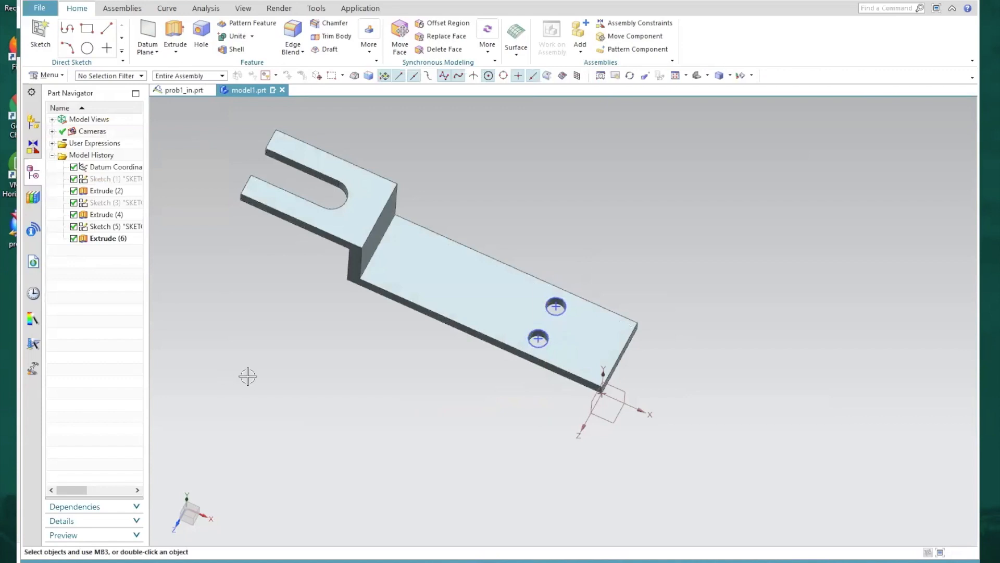
# - Hide the sketch of the two hole circles
pyautogui.rightClick(107, 226)
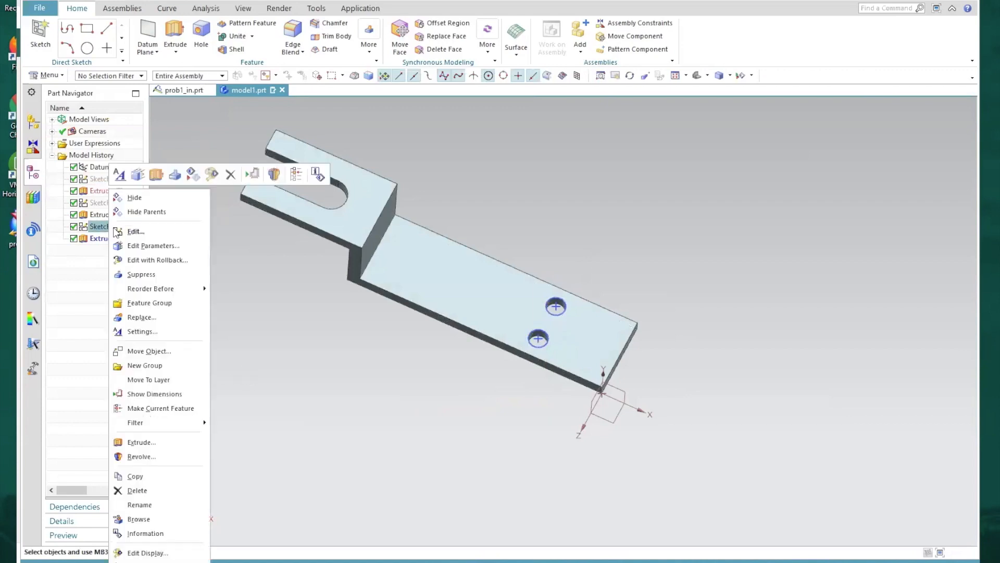
pyautogui.click(134, 198)
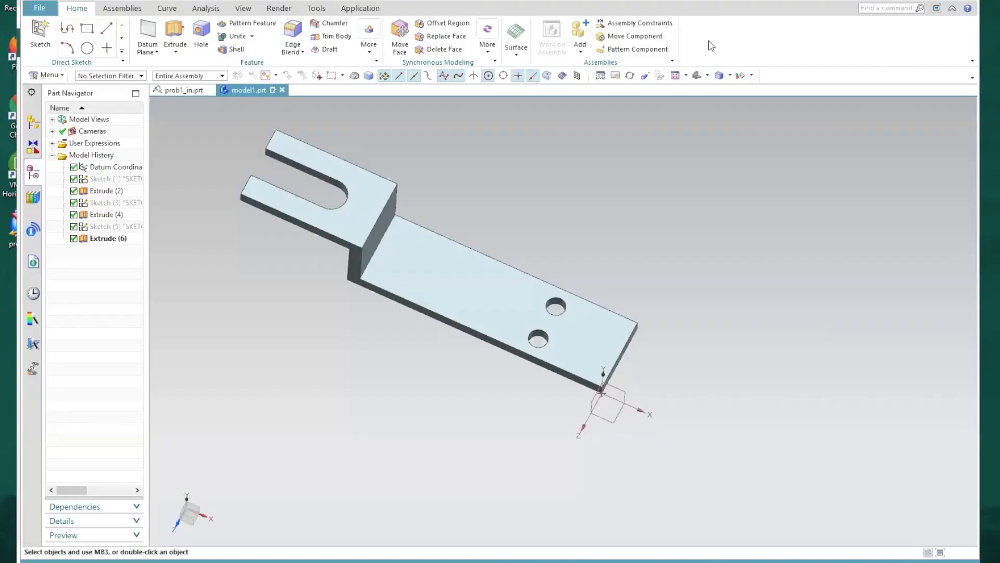
# - Start a 0.5 in edge blend on the lower step's inner bend edge, the near slot arm's outer corner and the plate end's near corner
pyautogui.click(630, 75)
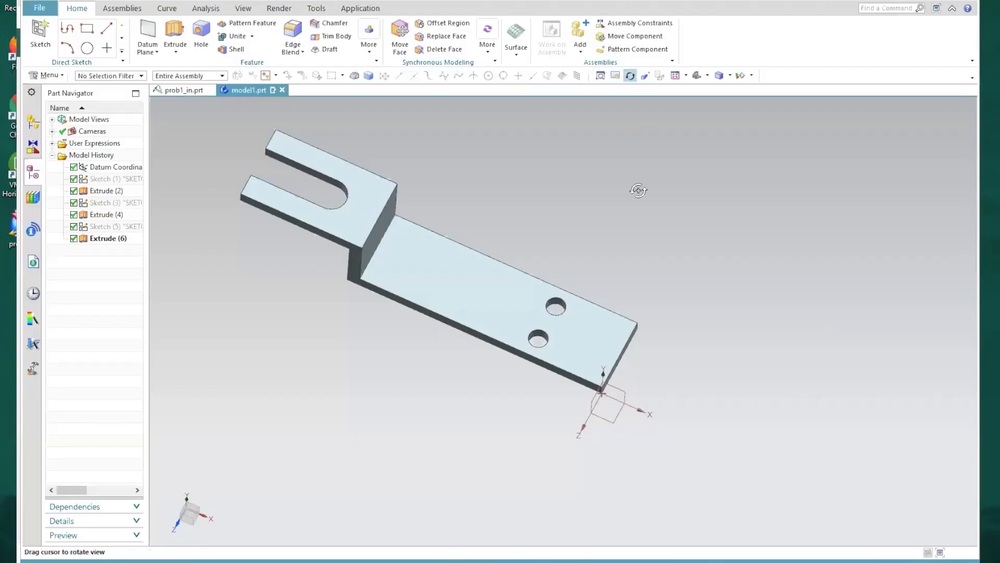
pyautogui.moveTo(634, 215); pyautogui.dragTo(603, 163)
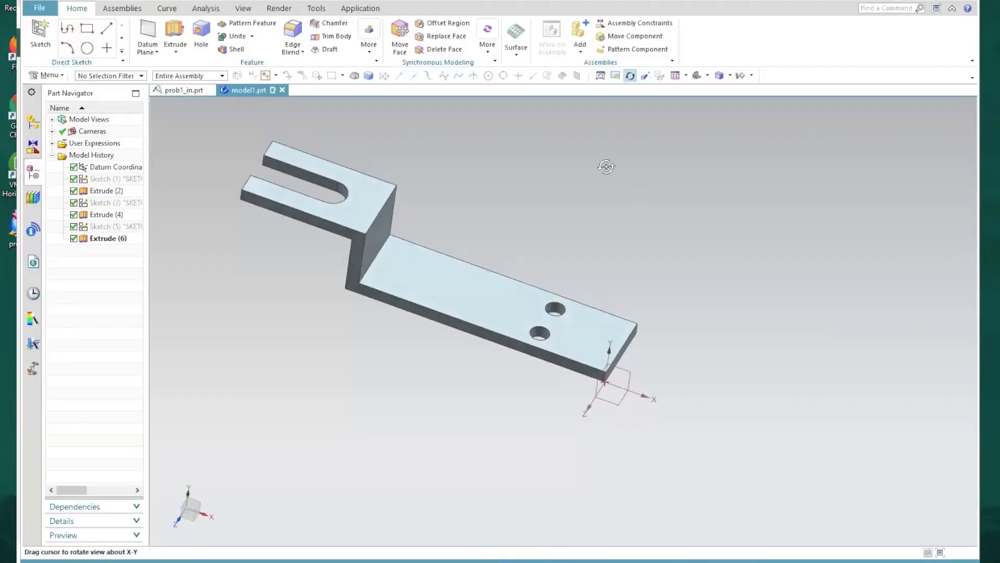
pyautogui.click(631, 76)
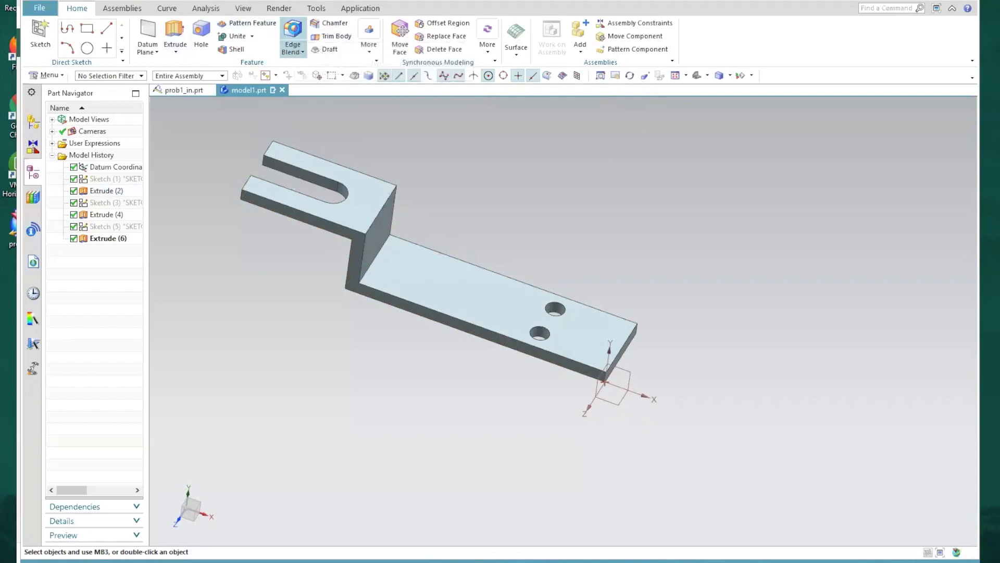
pyautogui.click(293, 34)
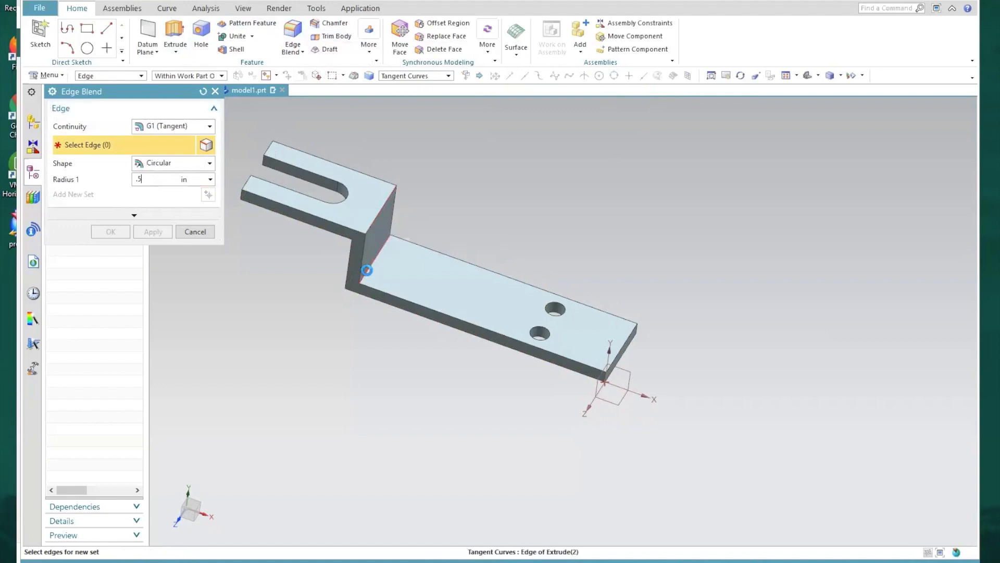
pyautogui.click(367, 266)
pyautogui.click(240, 195)
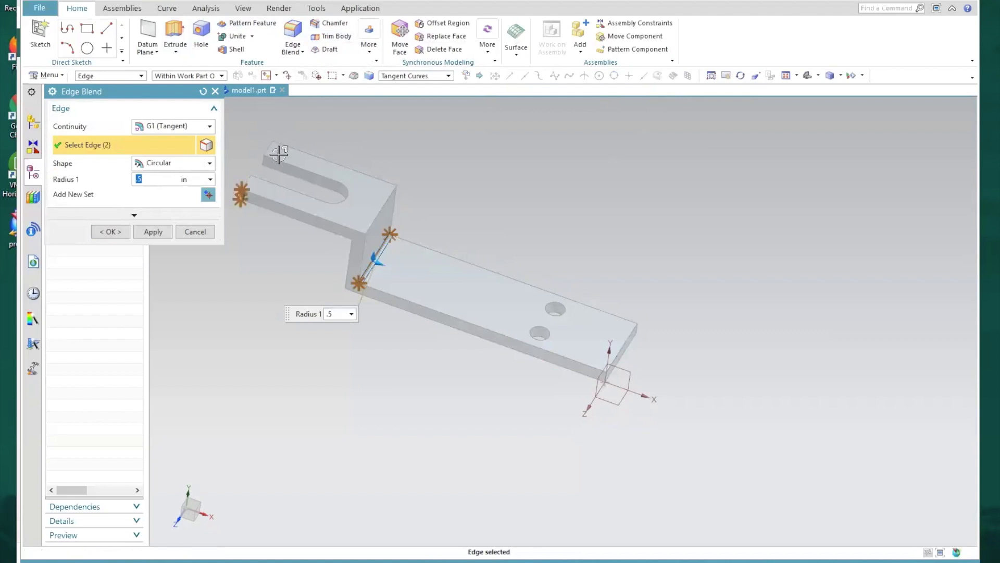
pyautogui.click(622, 375)
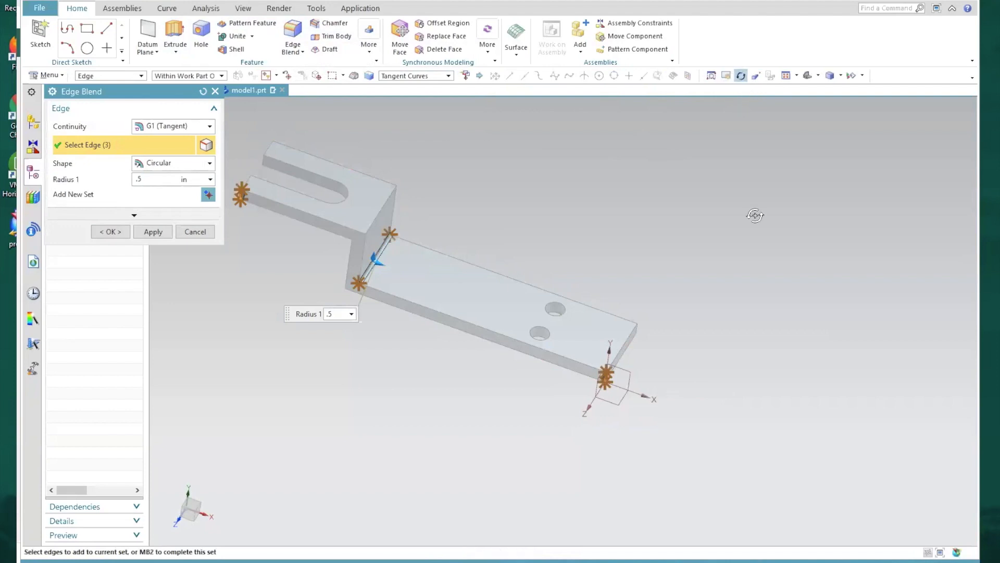
# - Add the other corner edge of the lower step's free end to the 0.5 in blend selection
pyautogui.moveTo(719, 217); pyautogui.dragTo(615, 285, button='middle')
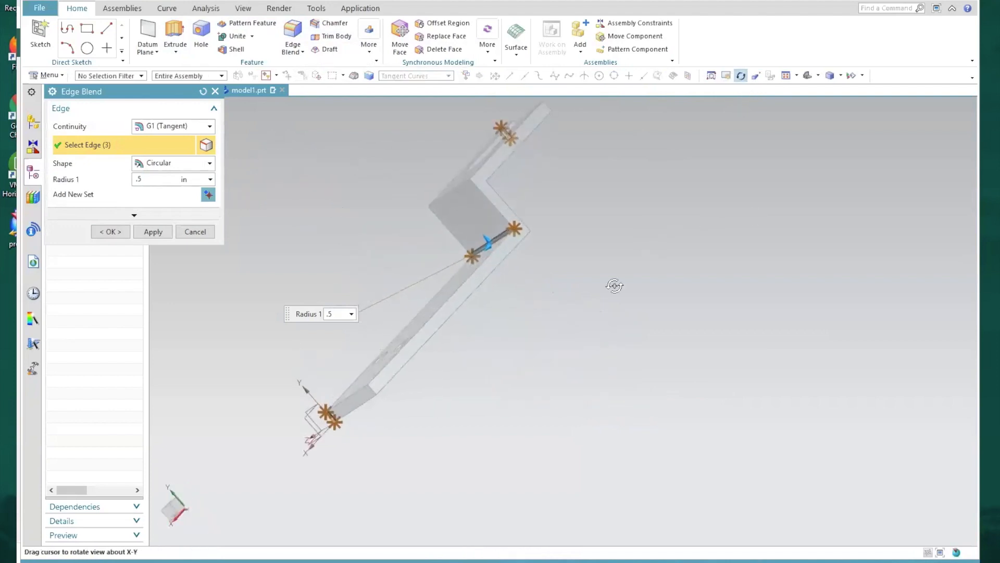
pyautogui.moveTo(371, 388); pyautogui.dragTo(607, 284, button='middle')
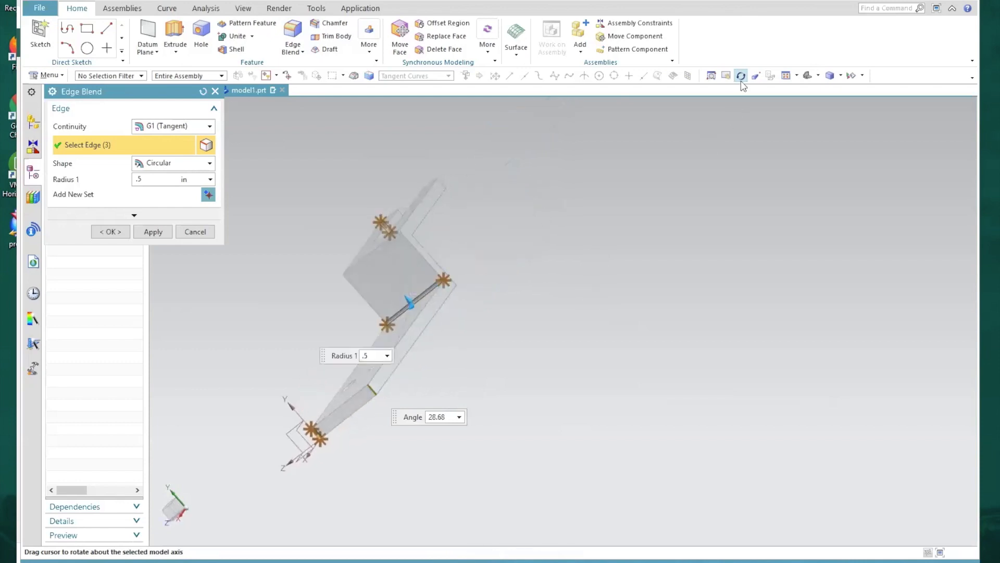
pyautogui.click(741, 76)
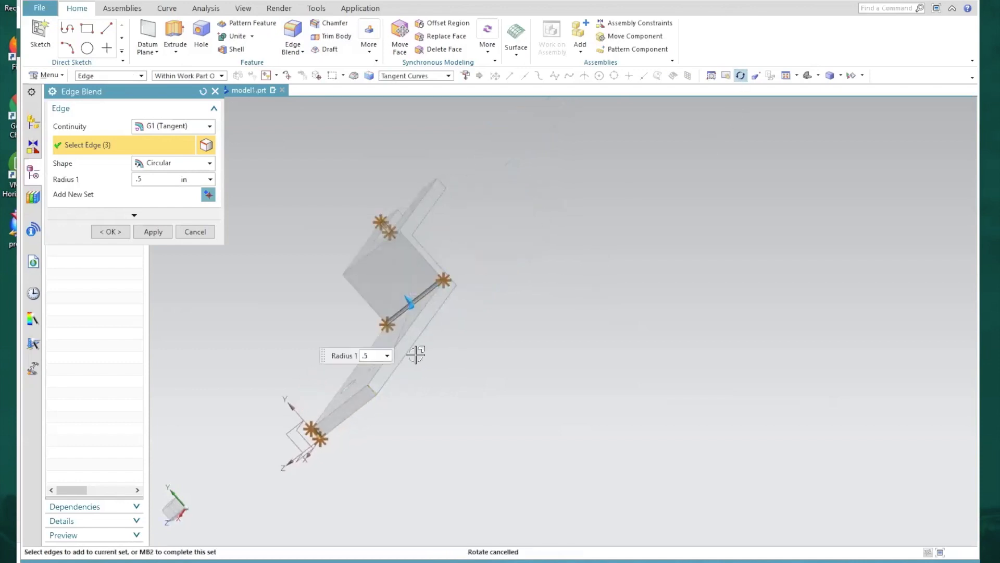
pyautogui.click(371, 389)
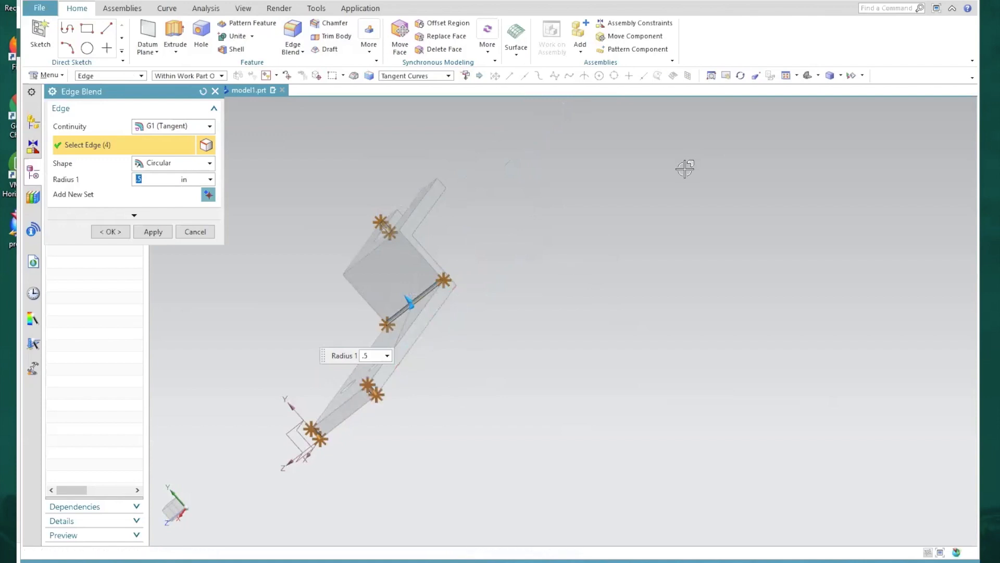
# - Add the inner bend edge beneath the upper step and the other slot arm's outer corner, and complete the 0.5 in edge blend
pyautogui.click(740, 77)
pyautogui.moveTo(629, 177); pyautogui.dragTo(551, 229)
pyautogui.click(741, 76)
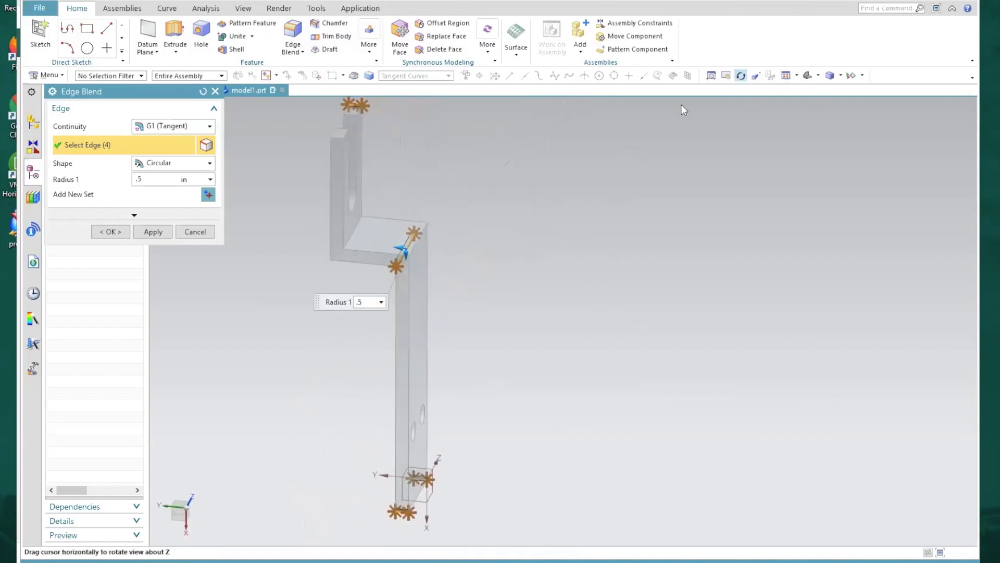
pyautogui.click(352, 219)
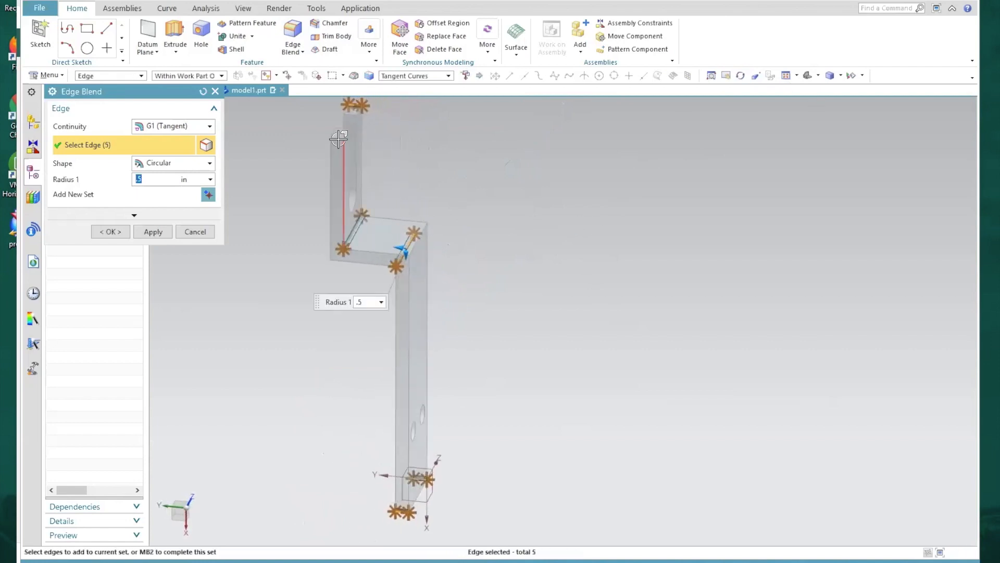
pyautogui.click(336, 138)
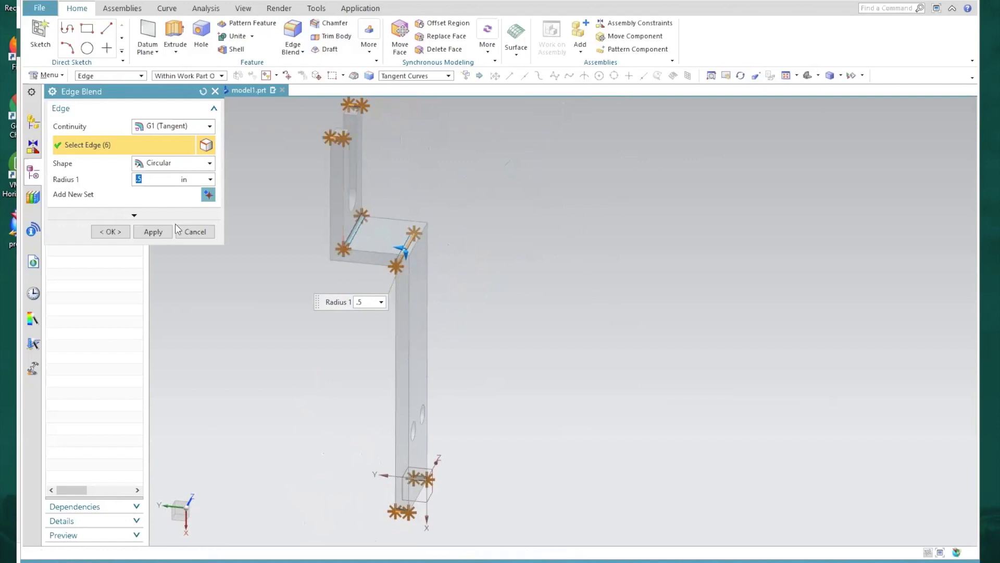
pyautogui.click(117, 231)
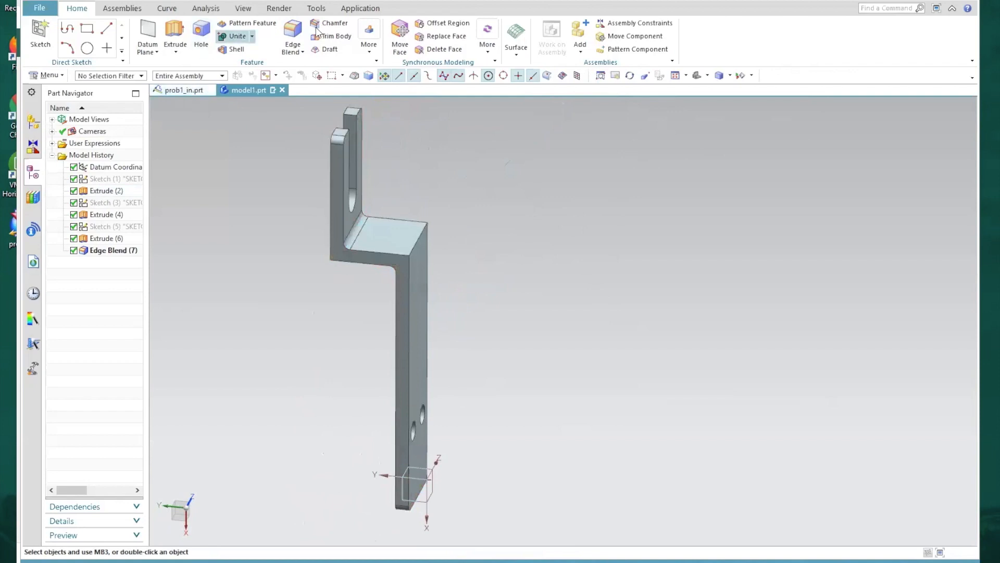
# - Blend the two outer bend edges of the step with a 1 in radius
pyautogui.click(416, 241)
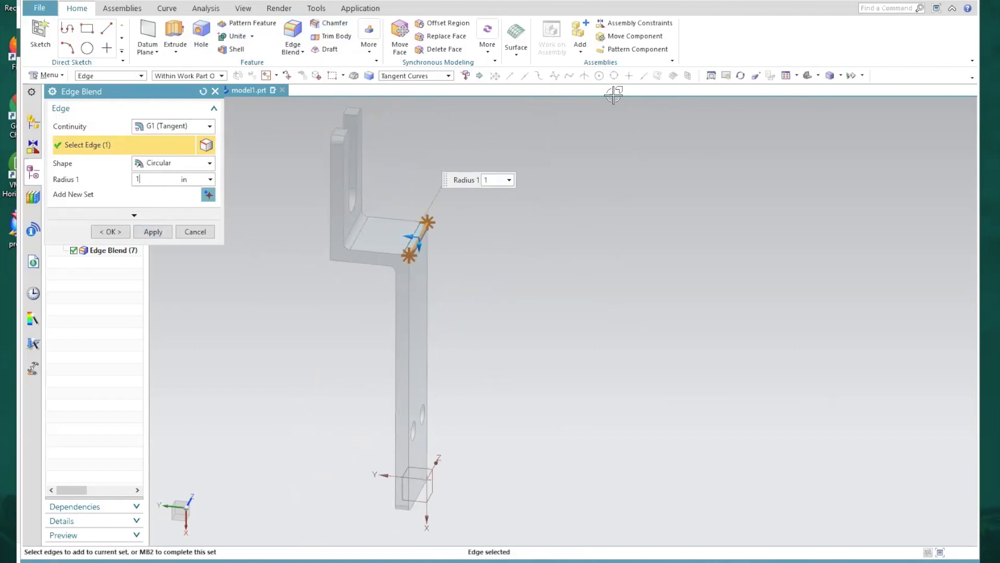
pyautogui.click(741, 75)
pyautogui.moveTo(629, 202); pyautogui.dragTo(652, 179)
pyautogui.click(740, 76)
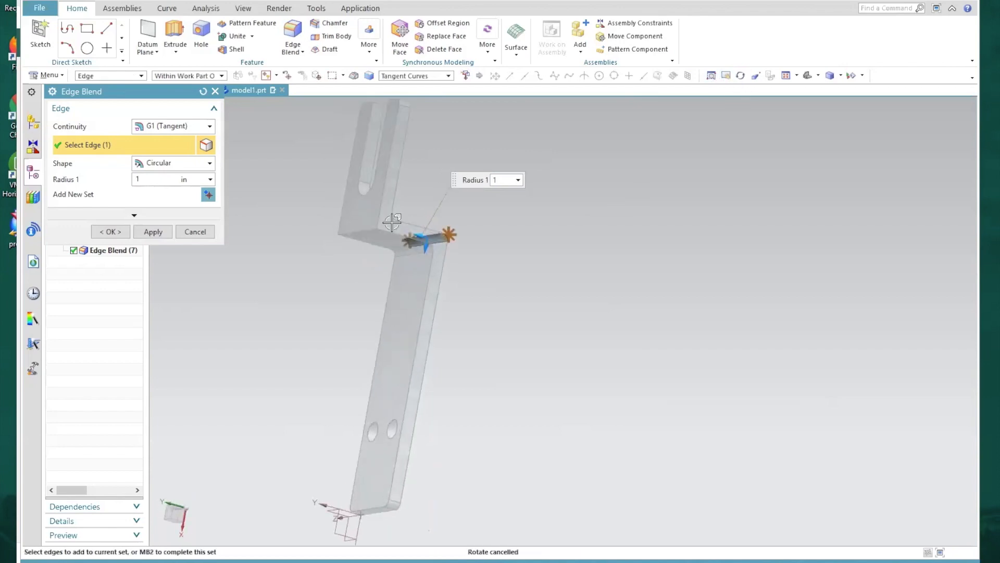
pyautogui.click(357, 230)
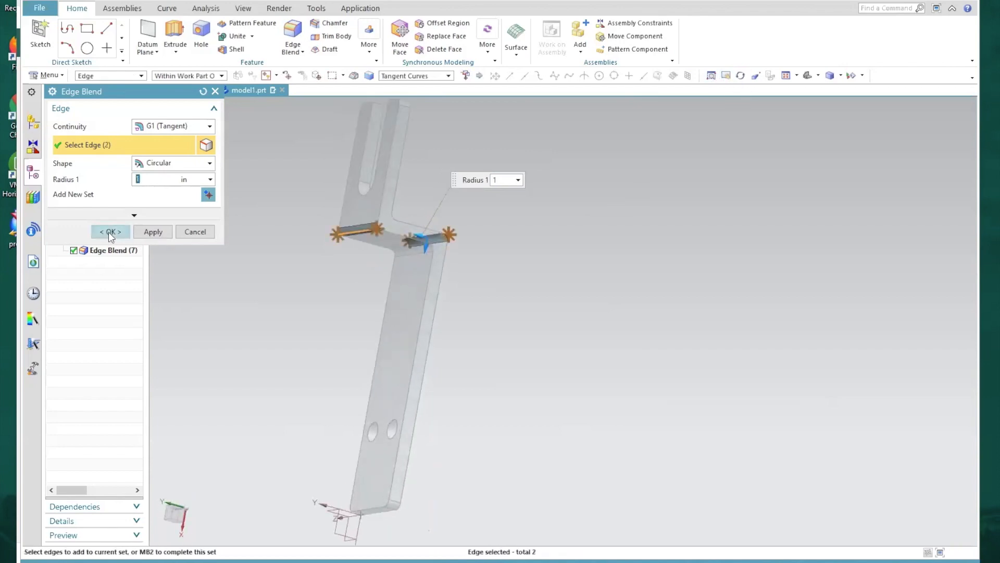
pyautogui.click(119, 234)
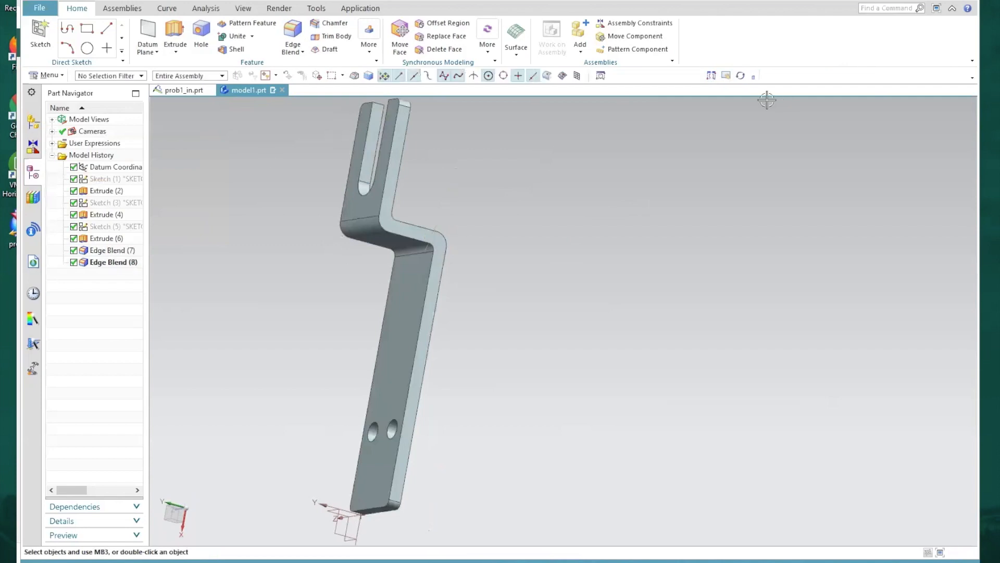
pyautogui.click(630, 75)
pyautogui.moveTo(594, 286); pyautogui.dragTo(674, 192)
pyautogui.moveTo(673, 186); pyautogui.dragTo(629, 94)
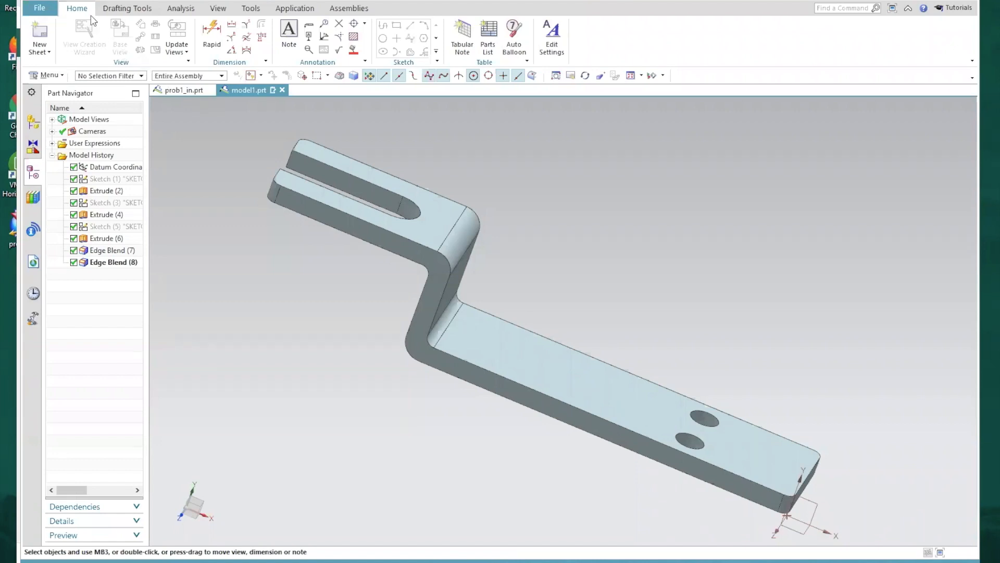
# - Switch to the Drafting application and create a new sheet from the C - Size template
pyautogui.click(295, 9)
pyautogui.click(128, 34)
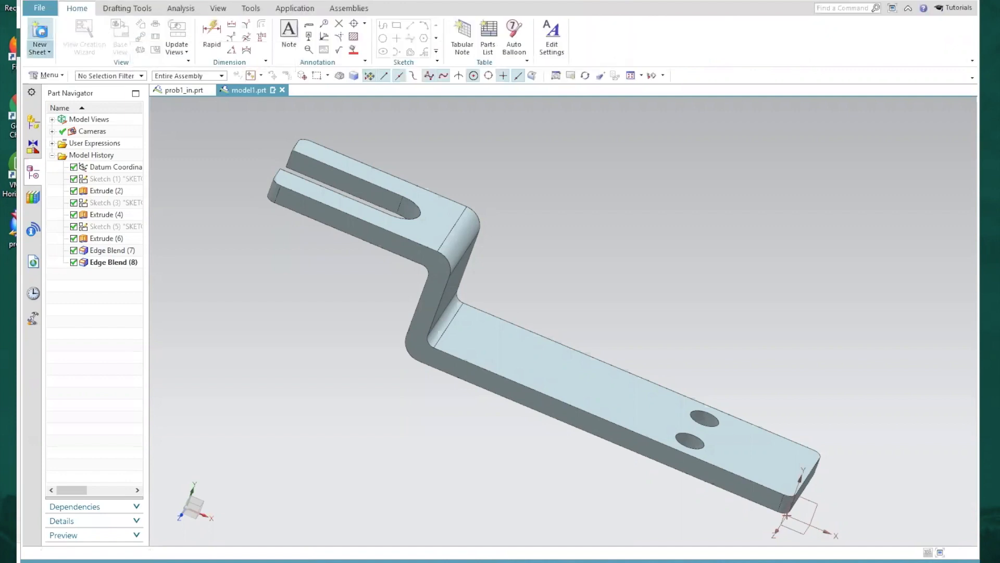
pyautogui.click(39, 34)
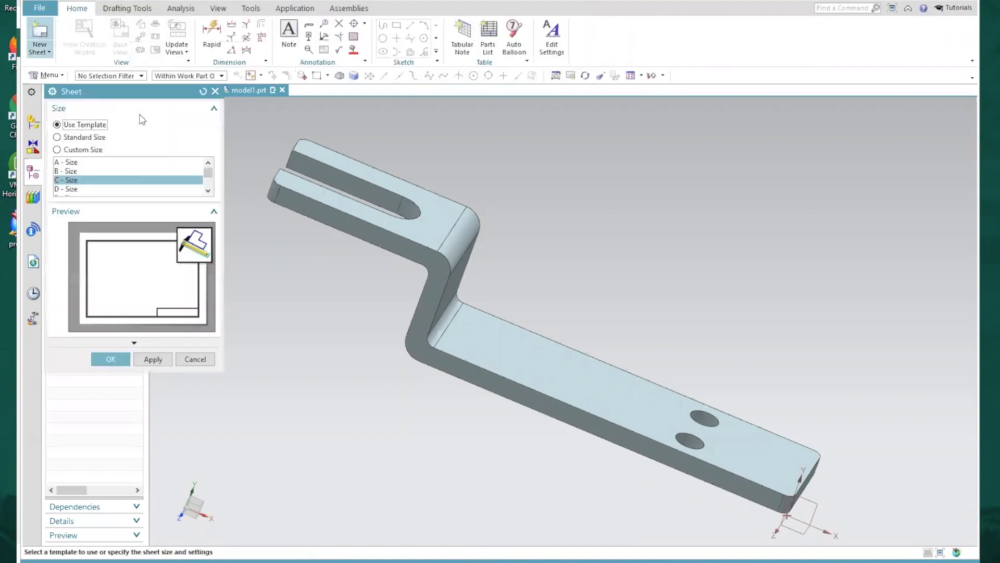
pyautogui.click(110, 359)
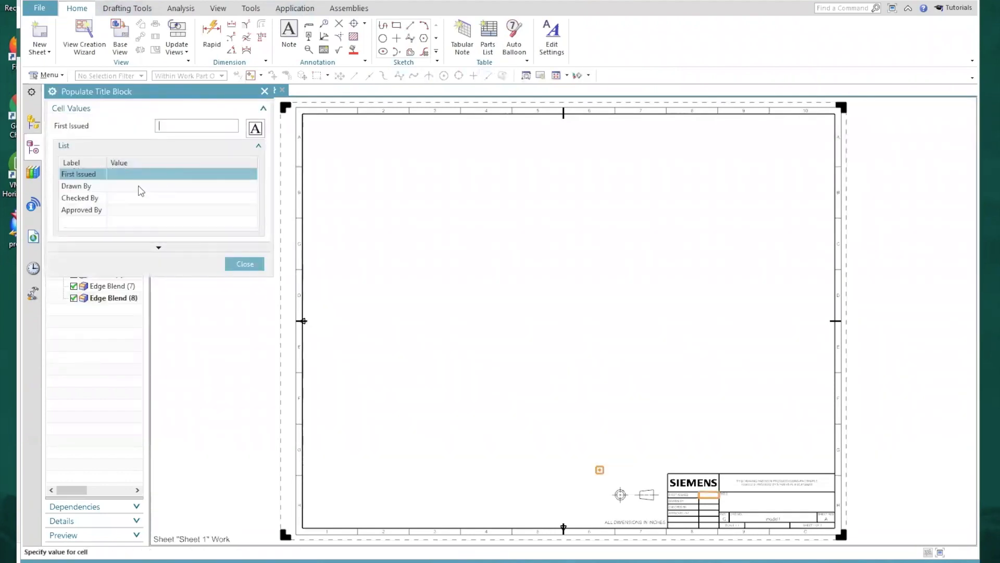
# - Enter the drafter's full name in the title block's Drawn By cell and finish populating the title block
pyautogui.click(146, 186)
pyautogui.write('Juli')
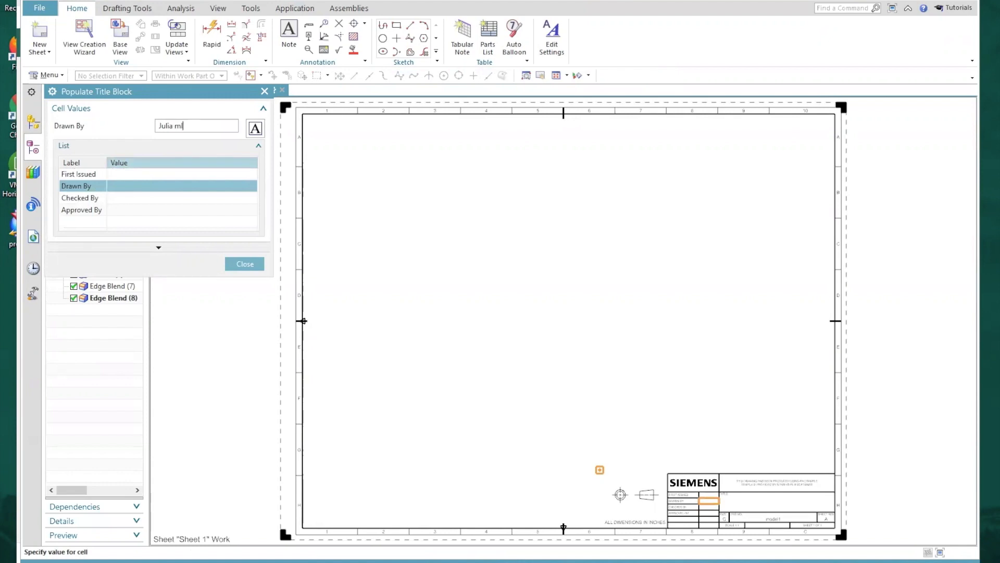
pyautogui.write('a Mlinarevic')
pyautogui.click(245, 264)
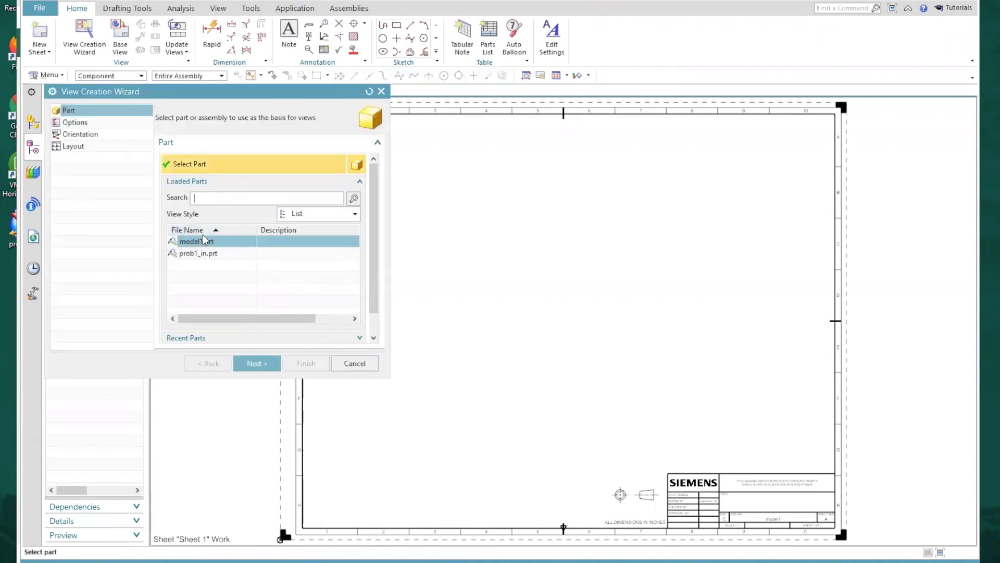
# - Set up drawing views of model1.prt with dashed hidden lines and Front as the parent view orientation
pyautogui.click(253, 363)
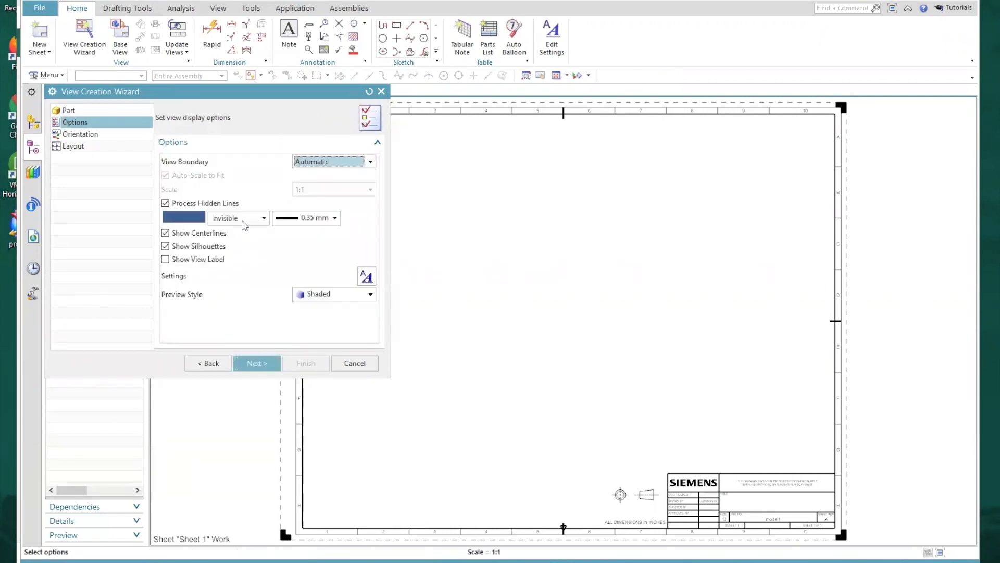
pyautogui.click(245, 218)
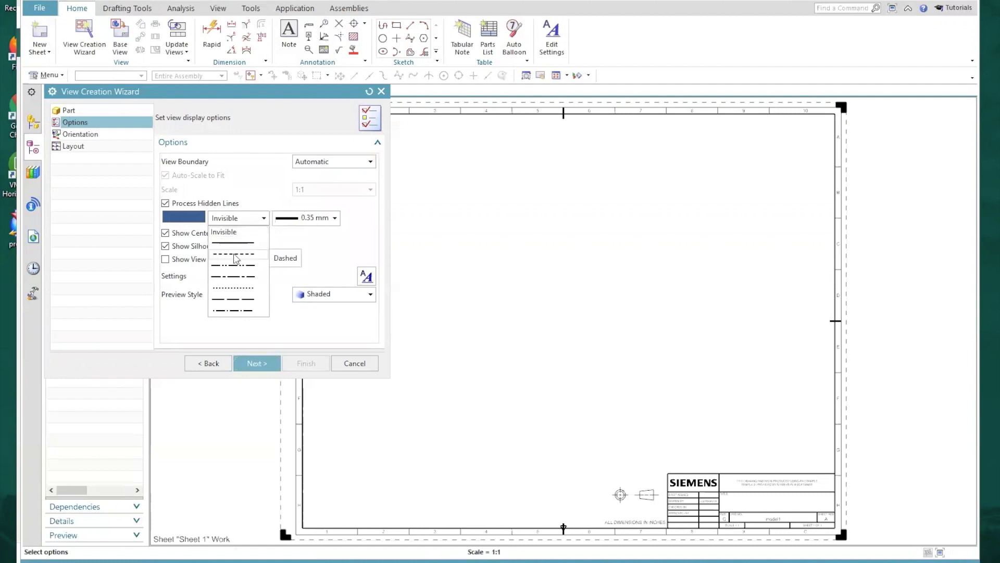
pyautogui.click(234, 254)
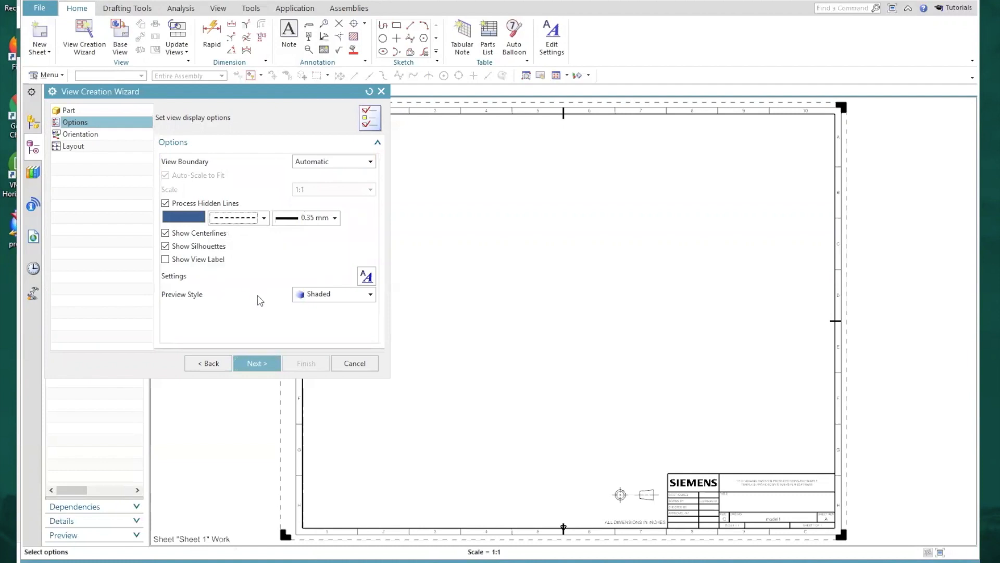
pyautogui.click(252, 363)
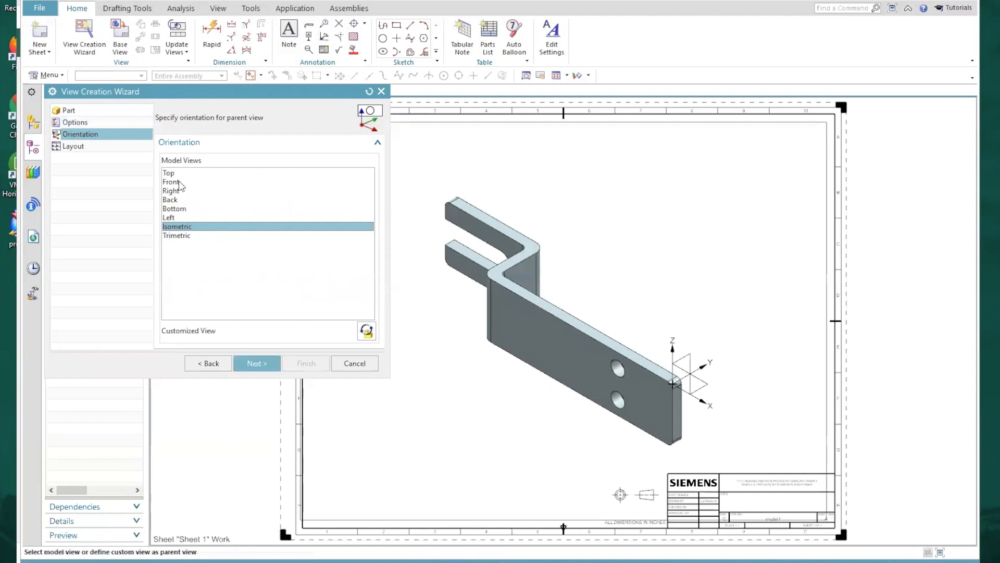
pyautogui.click(179, 182)
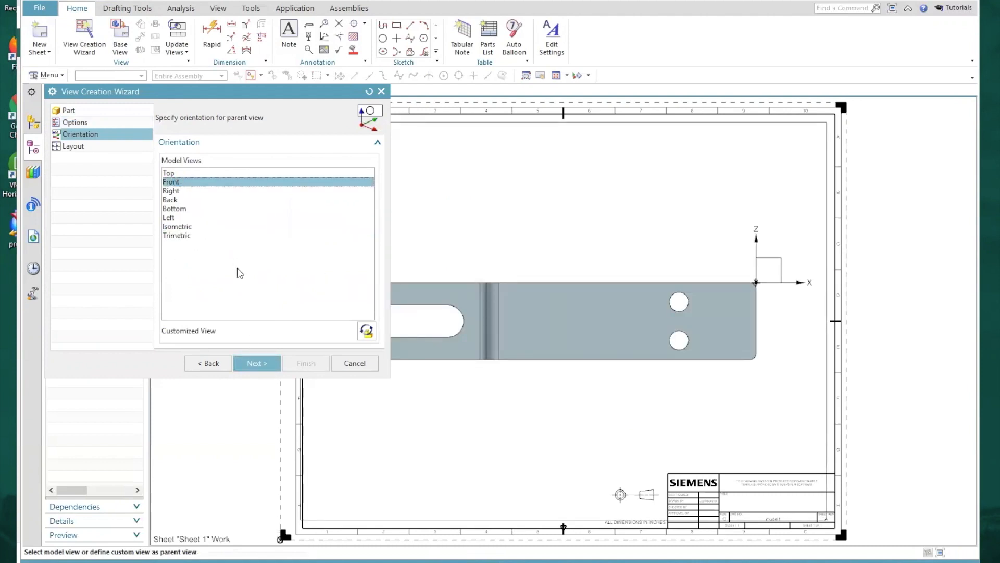
pyautogui.click(253, 364)
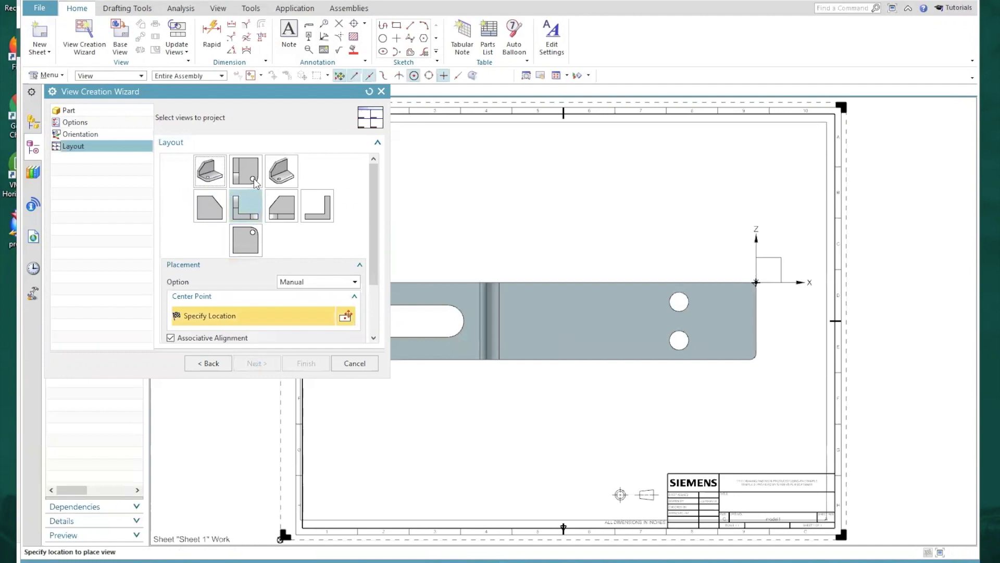
# - Add the top, isometric and right views to the front view, with placement set to Automatic, and create the four drawing views
pyautogui.click(249, 176)
pyautogui.click(281, 174)
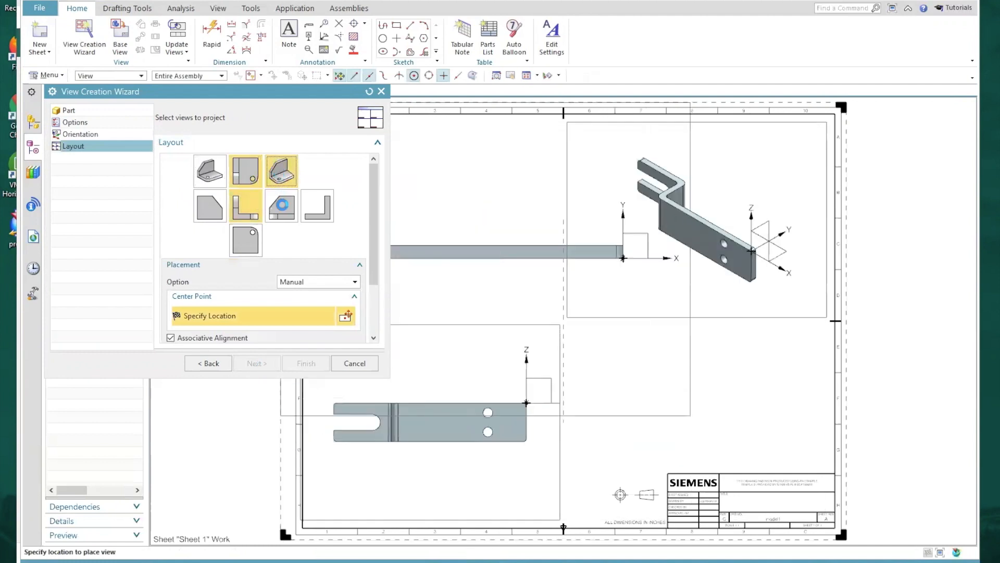
pyautogui.click(281, 206)
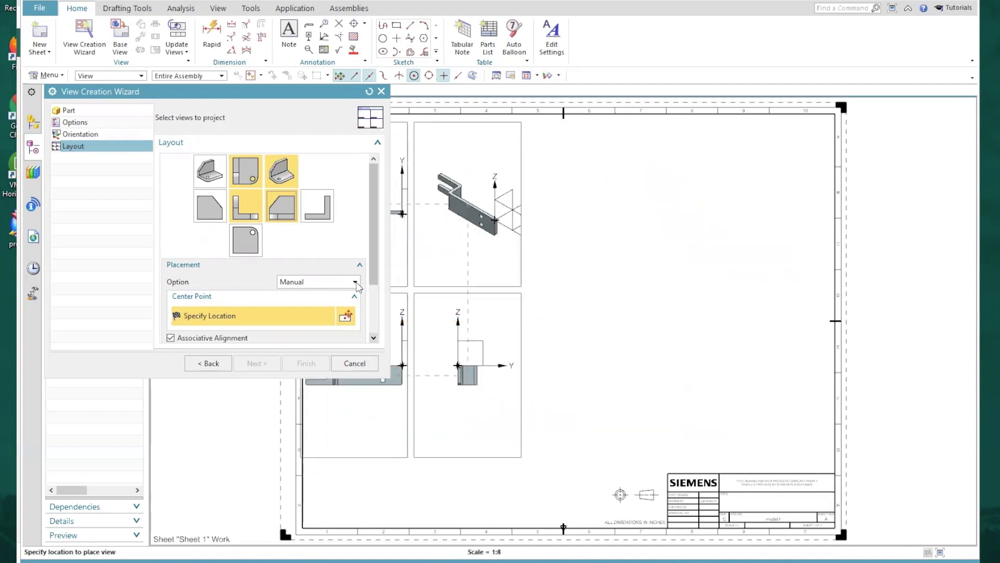
pyautogui.click(355, 282)
pyautogui.click(323, 295)
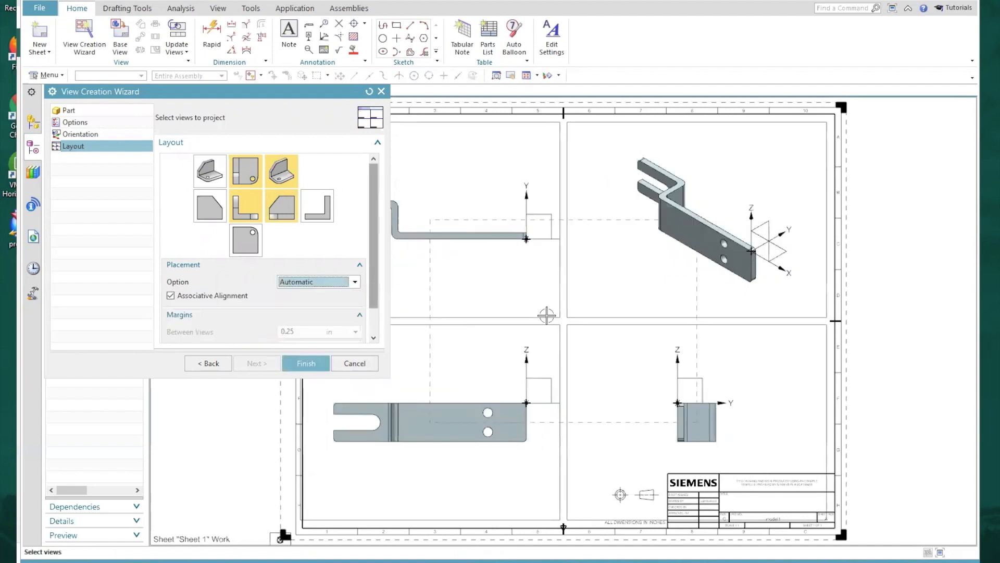
pyautogui.scroll(-2, 304, 333)
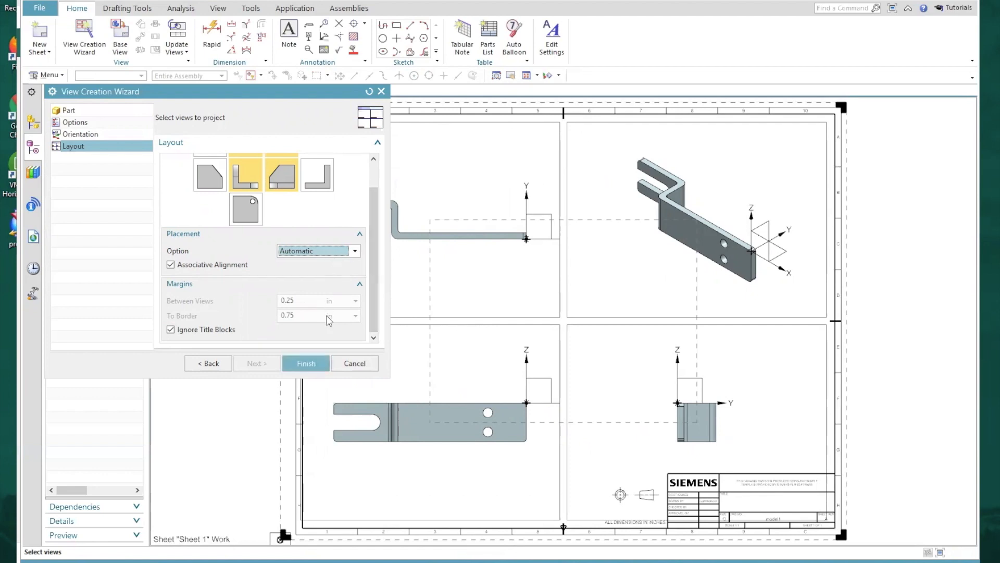
pyautogui.click(307, 365)
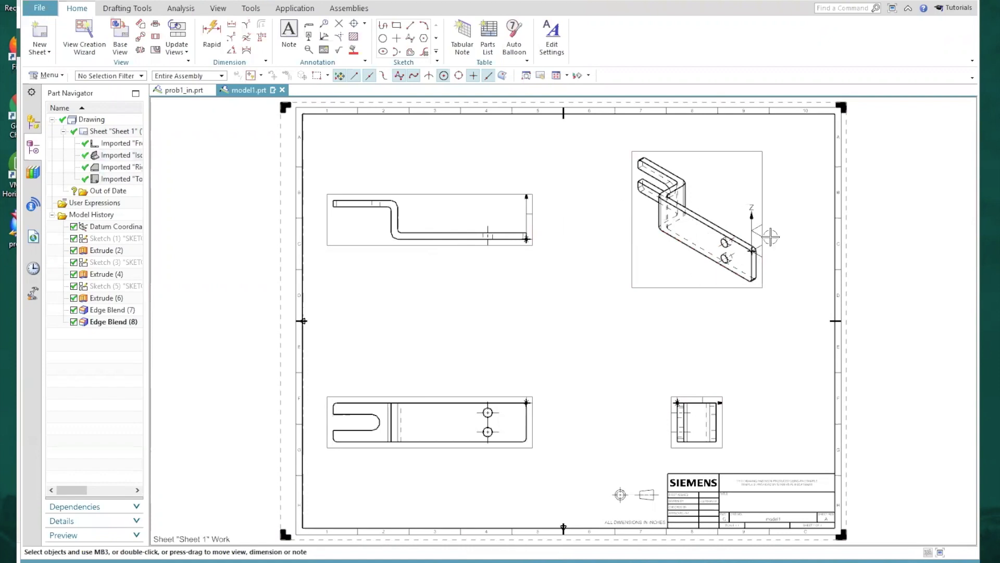
# - Open the right view's general settings and apply a scale of 1:1
pyautogui.rightClick(693, 397)
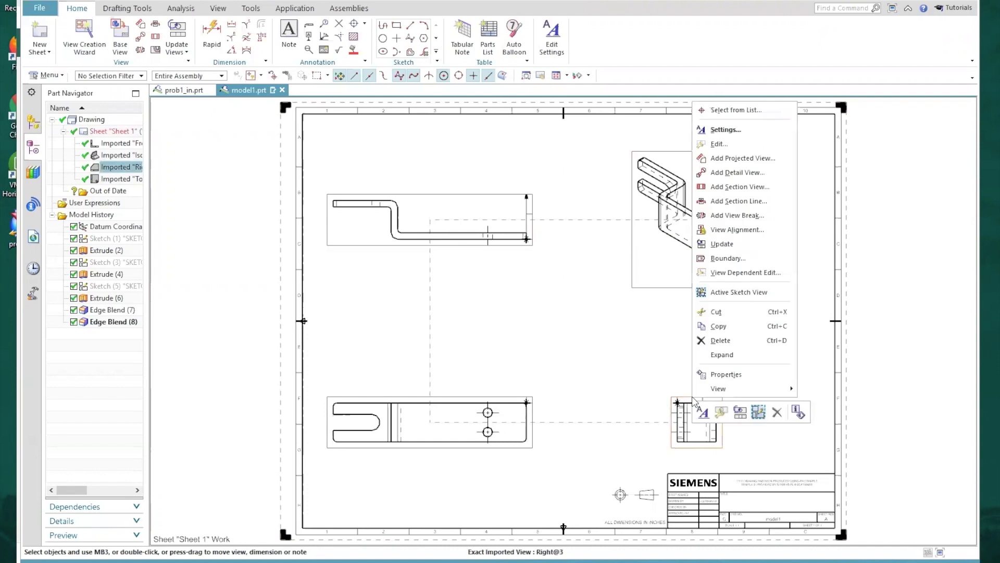
pyautogui.click(733, 131)
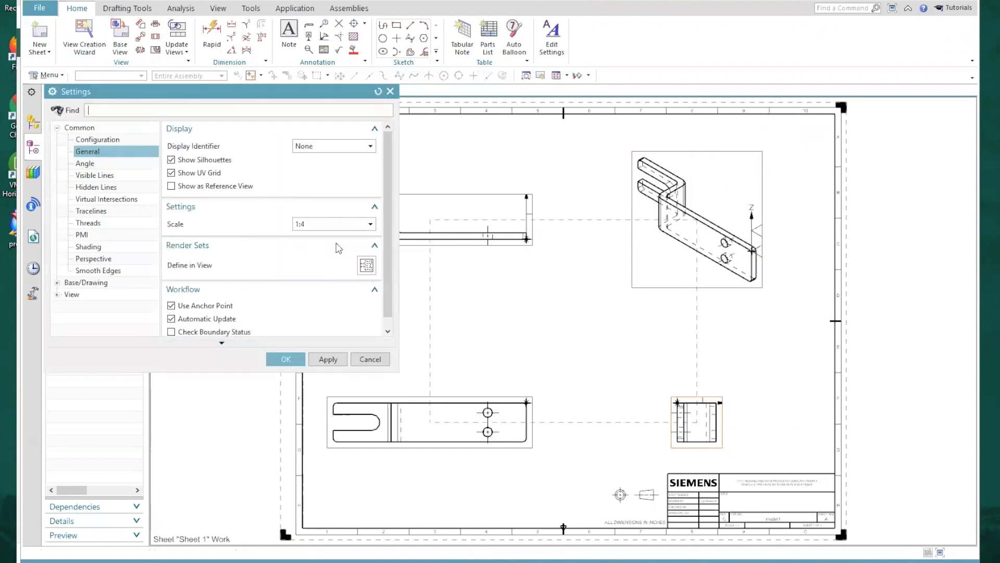
pyautogui.click(115, 139)
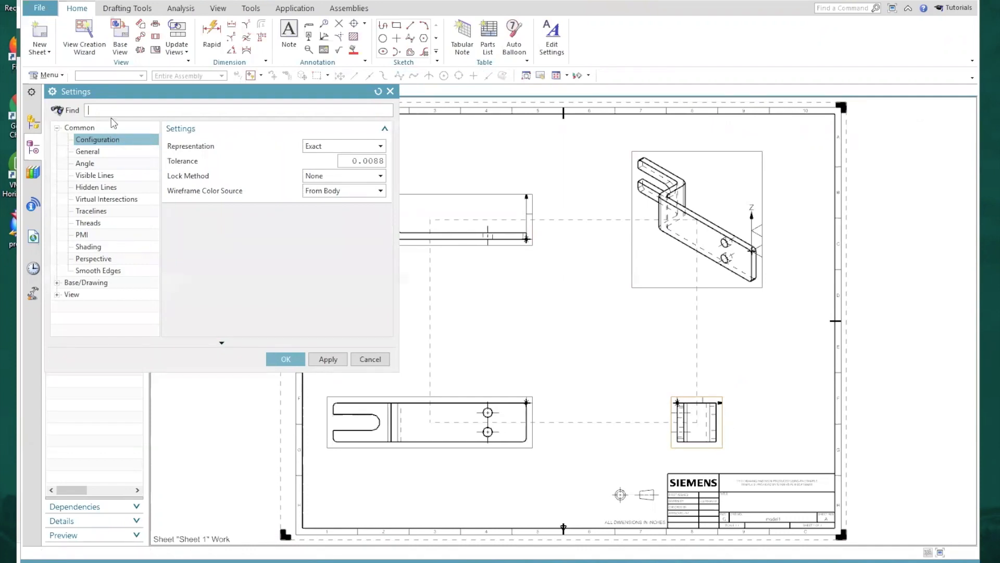
pyautogui.click(108, 153)
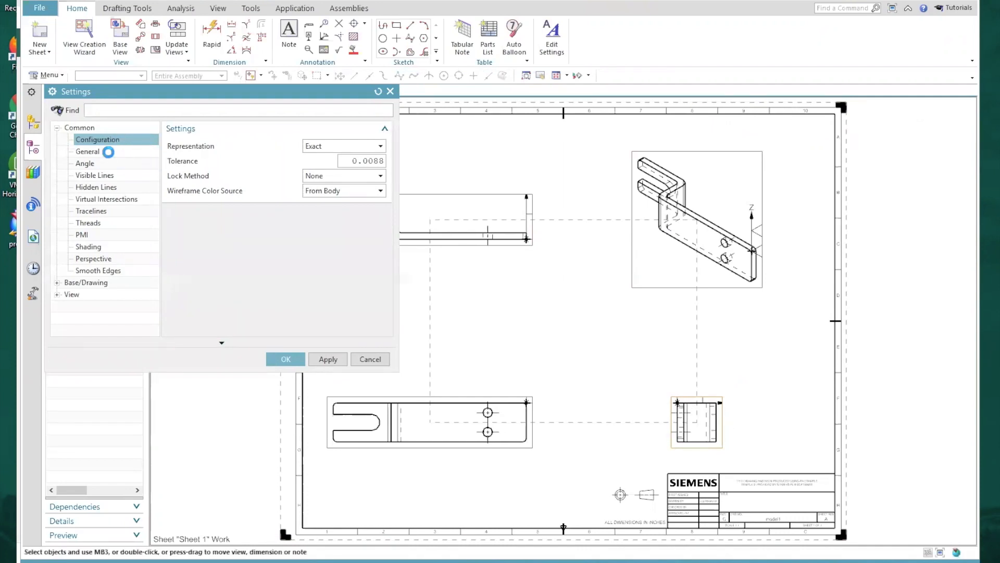
pyautogui.click(305, 225)
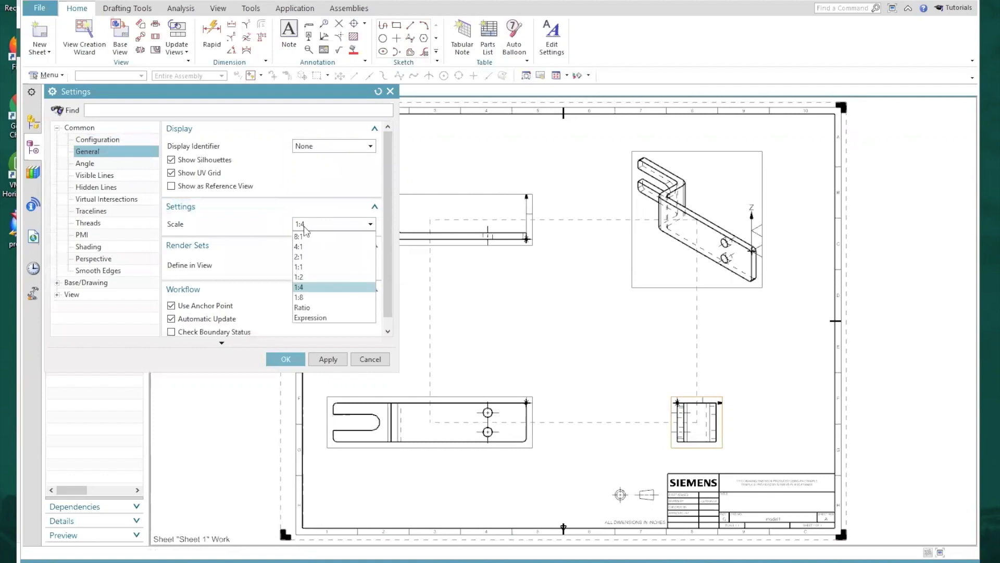
pyautogui.press('Down')
pyautogui.press('Down')
pyautogui.press('Down')
pyautogui.press('Down')
pyautogui.click(307, 267)
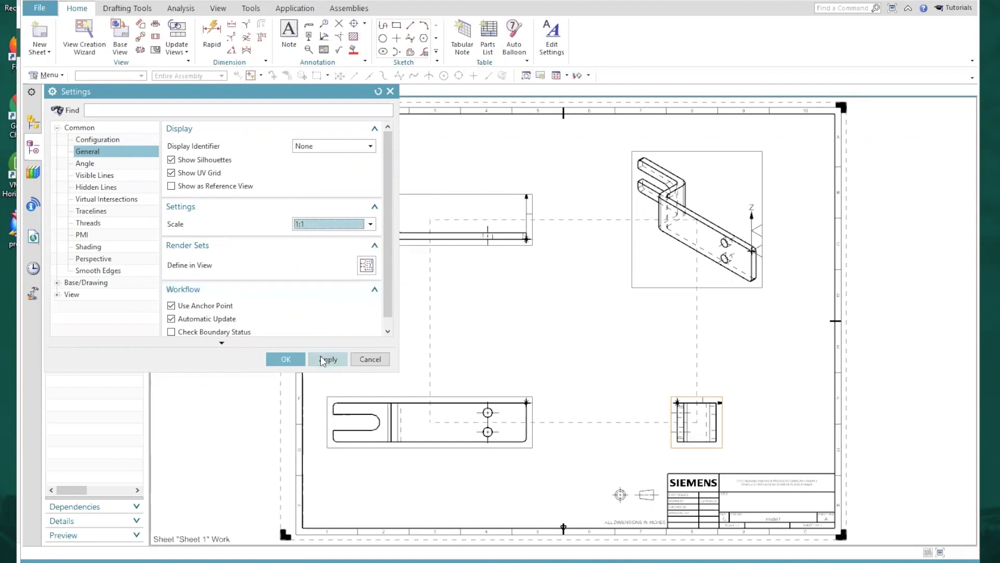
pyautogui.click(320, 355)
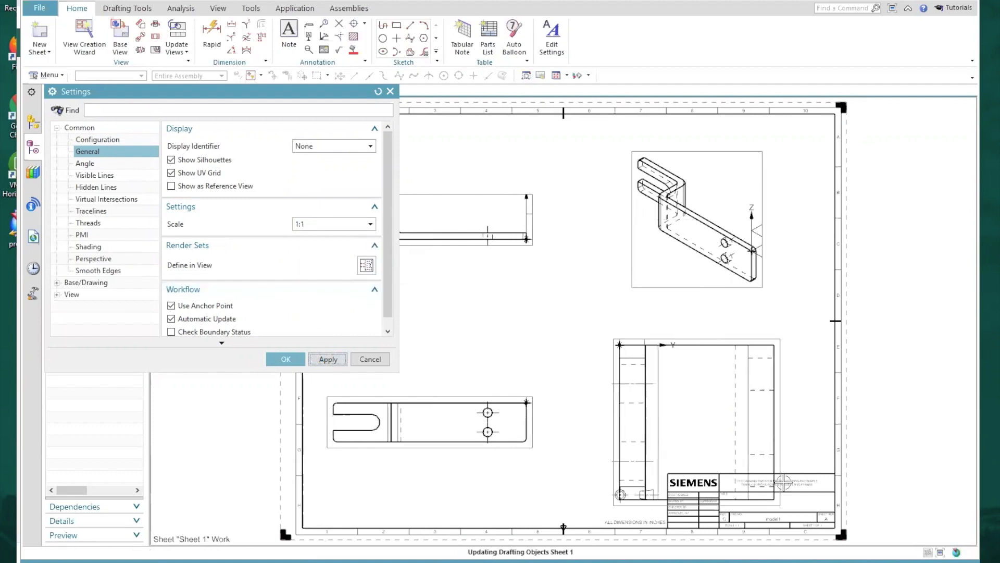
# - Apply a 1:2 scale to the right view, switch the scale type to Ratio and accept the settings
pyautogui.click(312, 228)
pyautogui.click(313, 286)
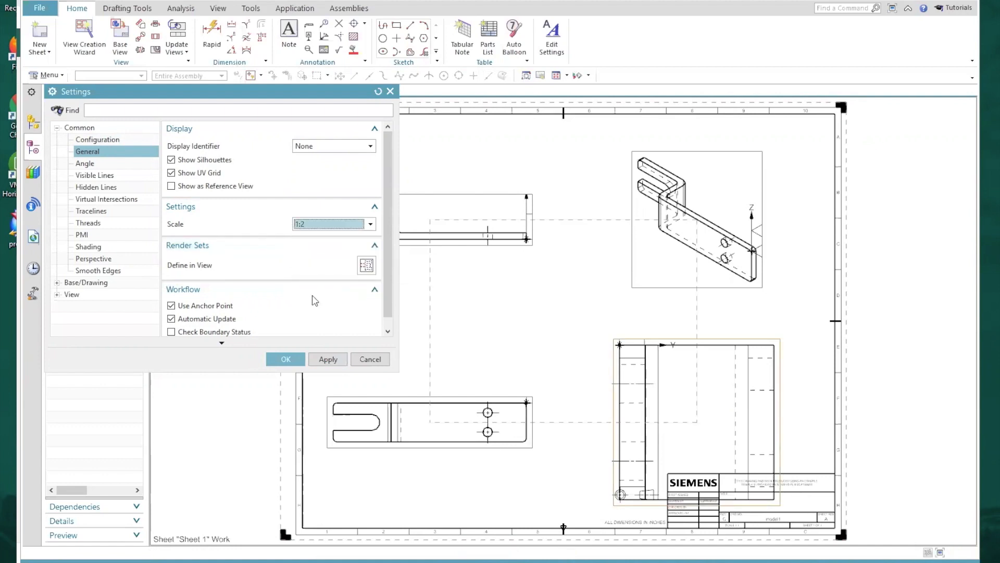
pyautogui.click(322, 359)
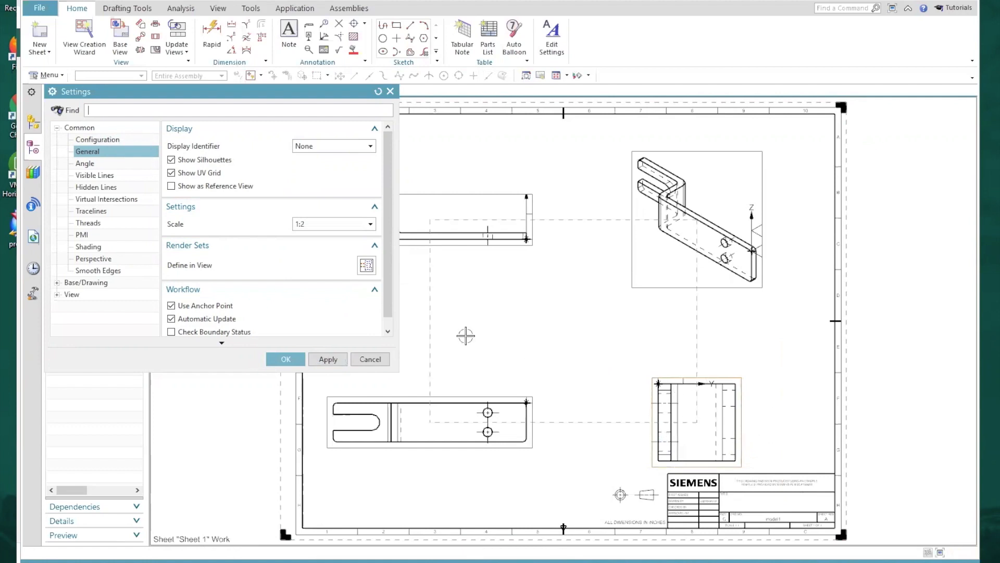
pyautogui.click(326, 228)
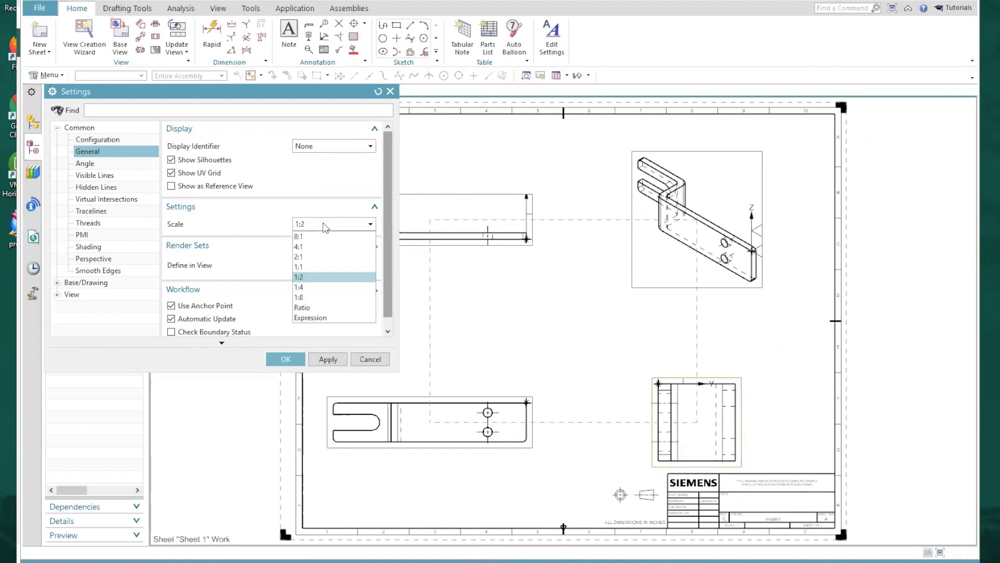
pyautogui.click(317, 308)
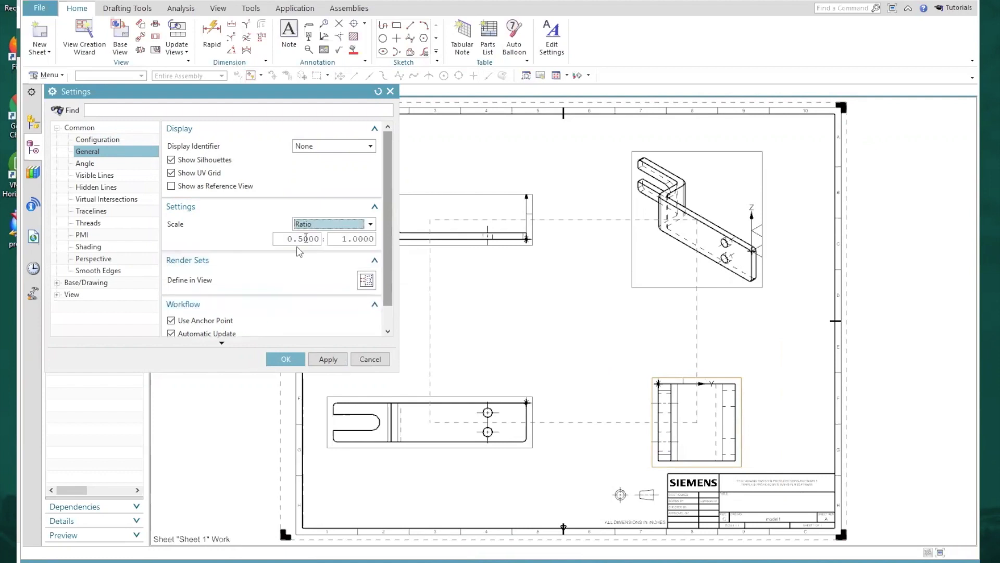
pyautogui.click(286, 359)
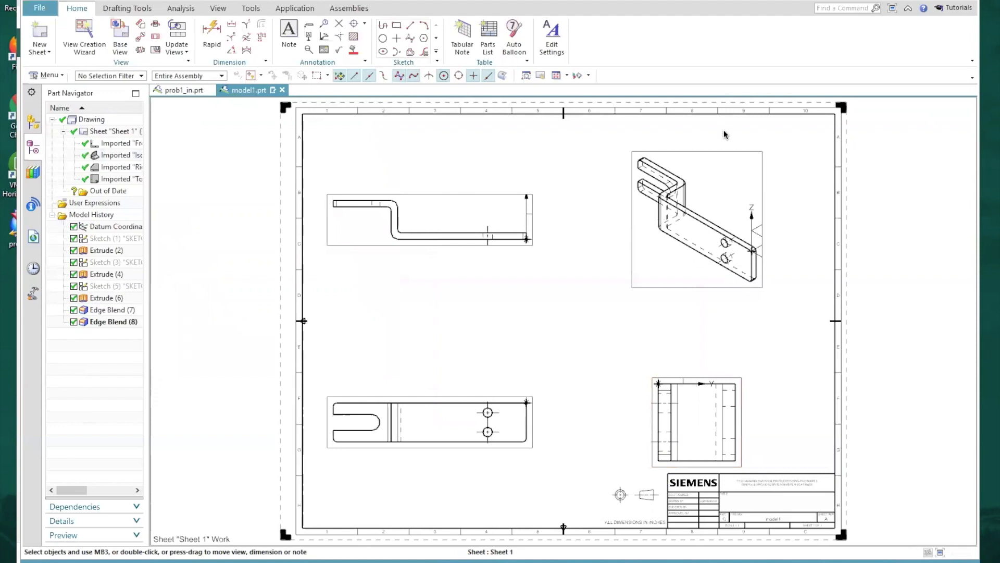
# - Add a radial dimension to the upper bend's outer arc in the front view, placing it above the bend
pyautogui.scroll(2, 658, 318)
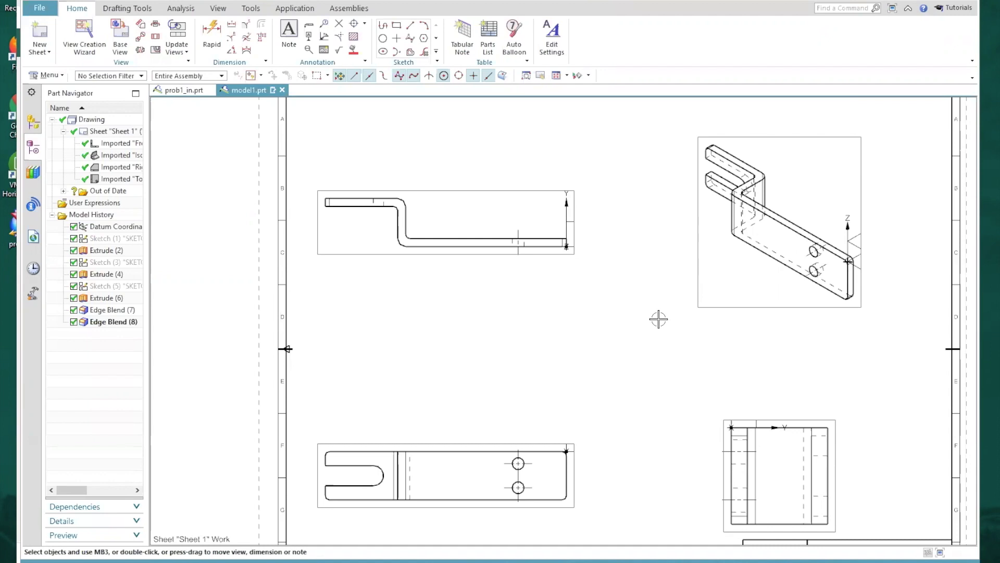
pyautogui.scroll(-2, 659, 319)
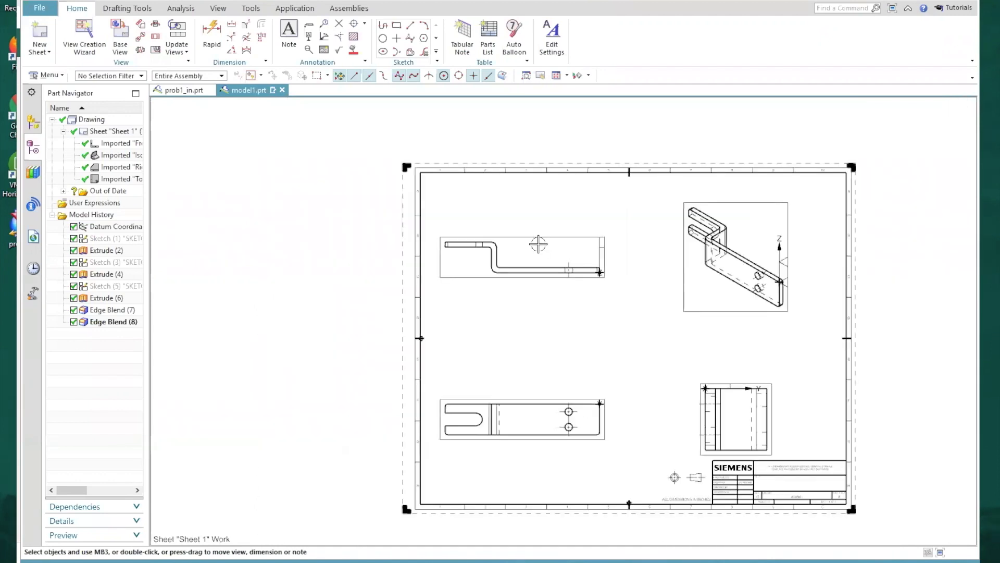
pyautogui.scroll(1, 539, 243)
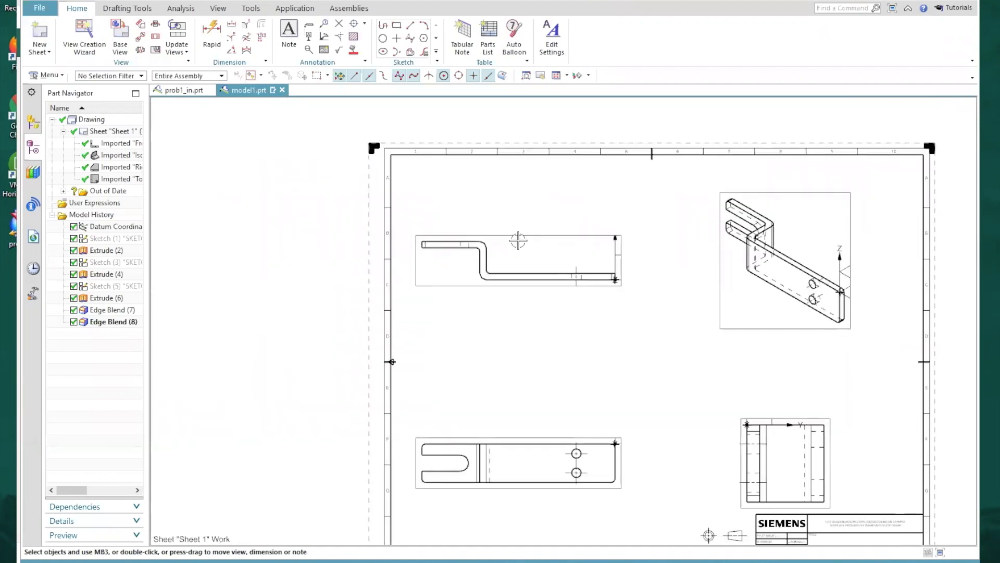
pyautogui.click(233, 39)
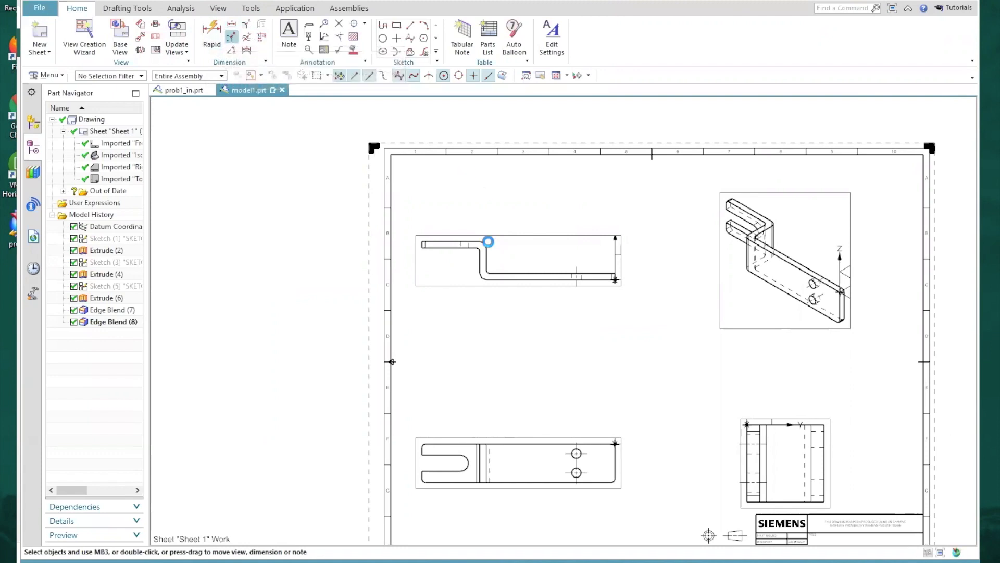
pyautogui.click(484, 243)
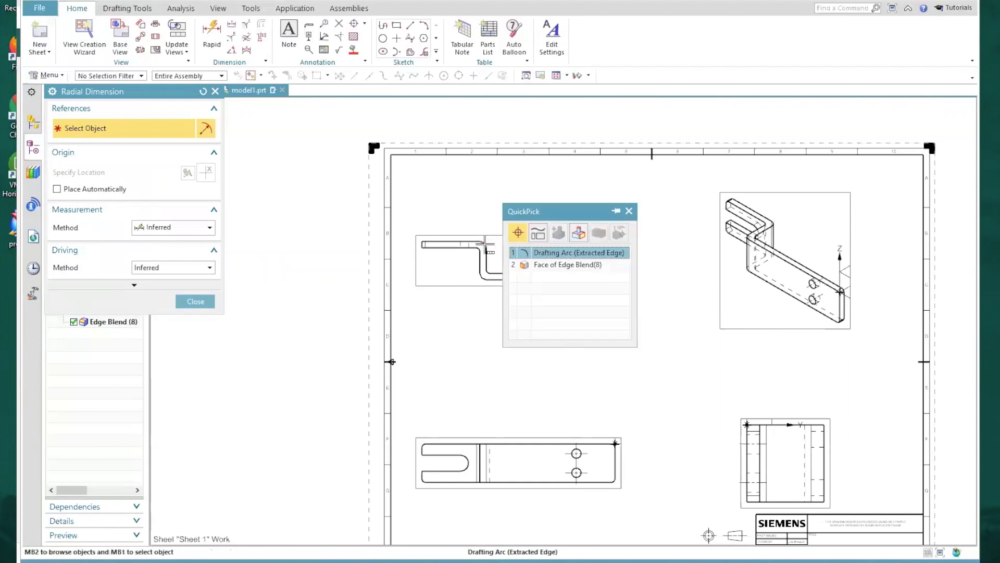
pyautogui.click(565, 252)
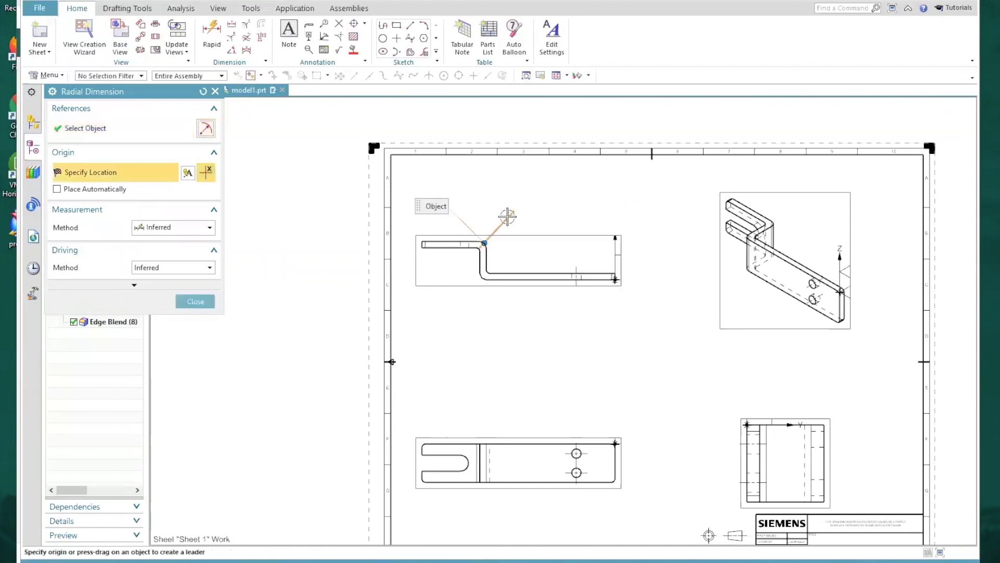
pyautogui.click(501, 217)
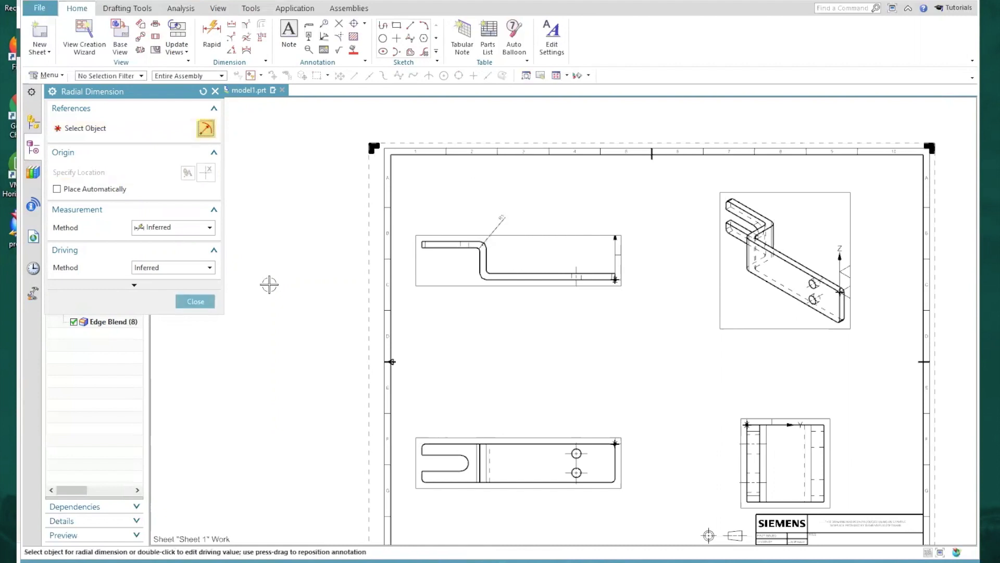
pyautogui.click(215, 91)
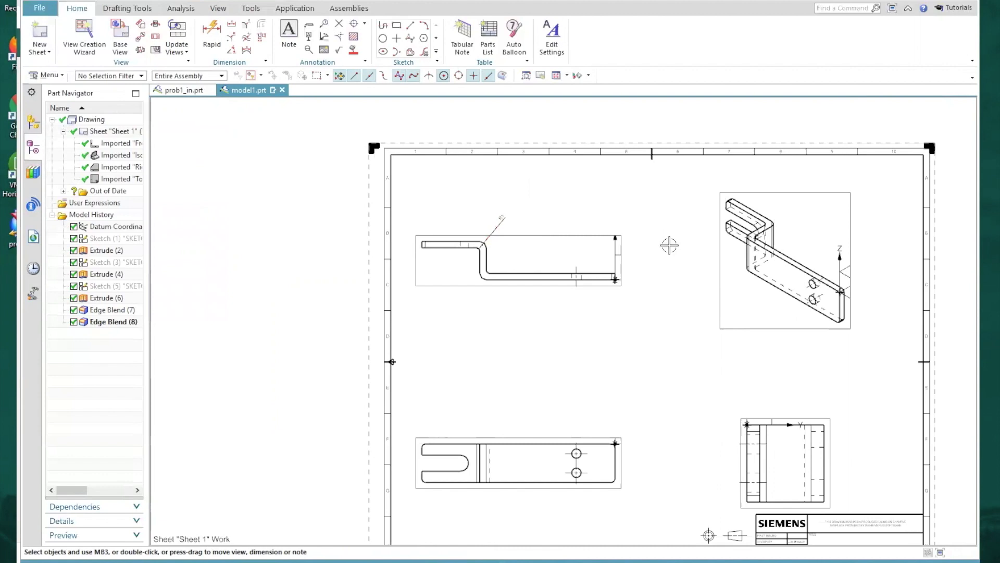
# - Set the dimension text height of the upper bend's radial dimension to 0.25, applied to the entire dimension
pyautogui.rightClick(505, 216)
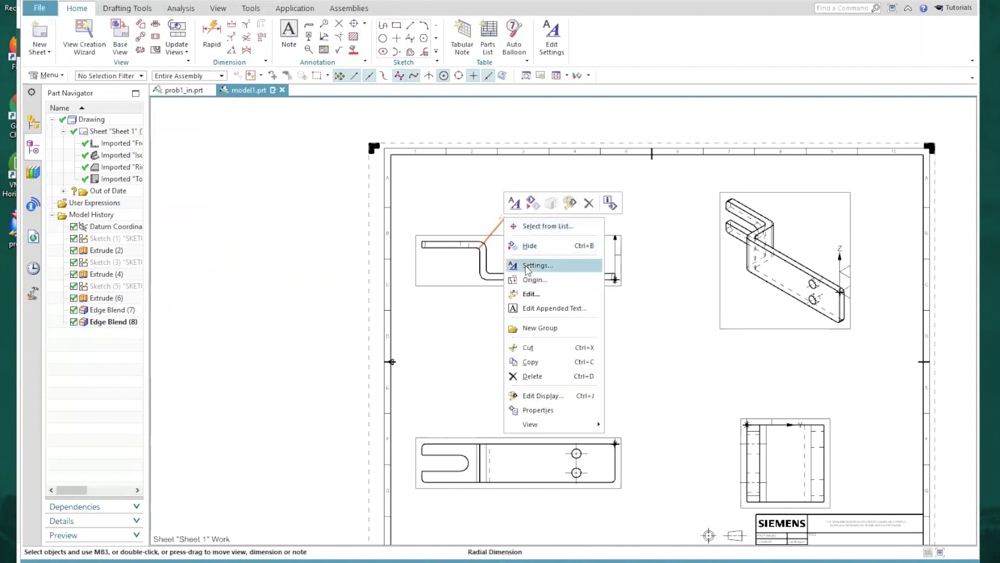
pyautogui.click(526, 266)
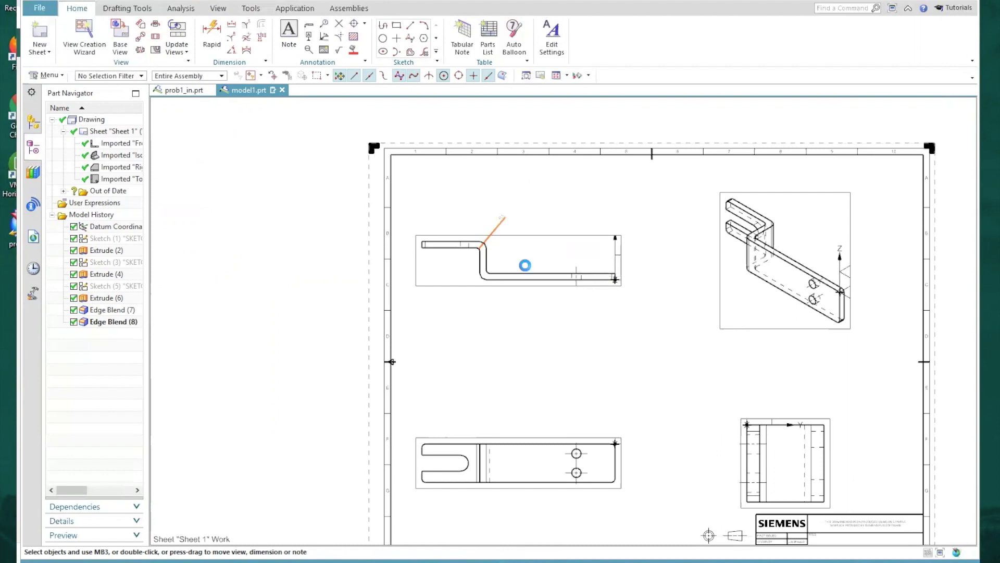
pyautogui.click(82, 198)
pyautogui.click(104, 245)
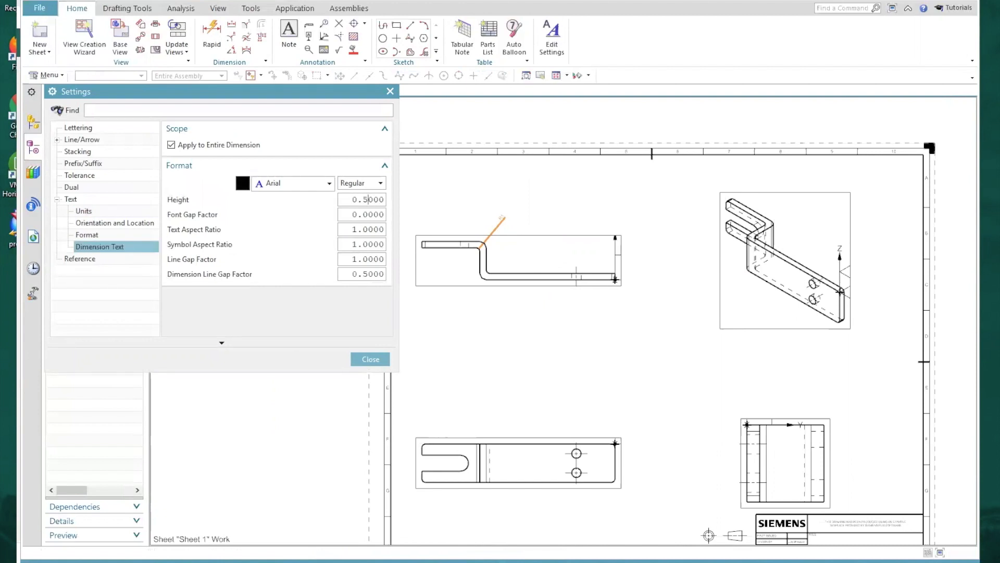
pyautogui.doubleClick(378, 199)
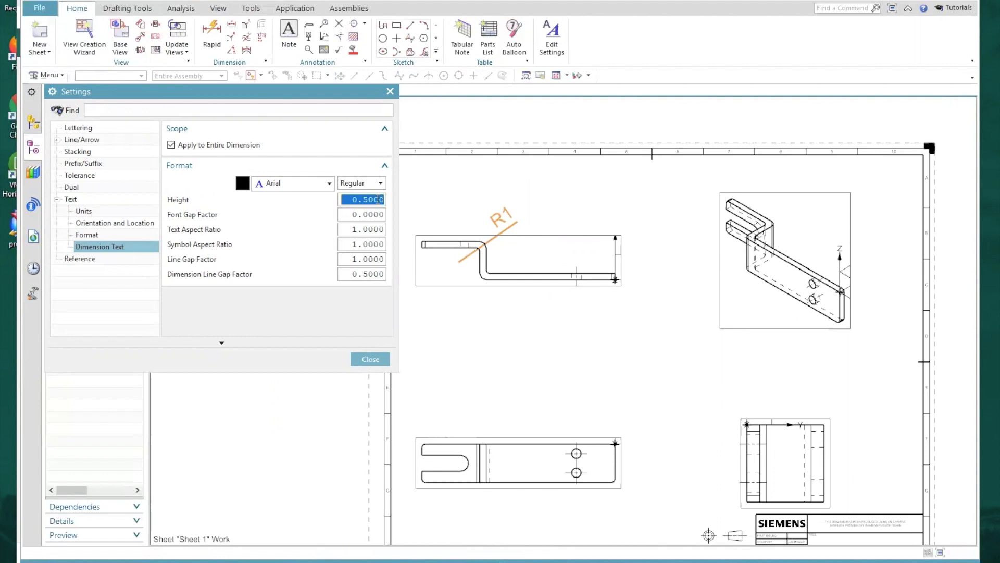
pyautogui.click(365, 199)
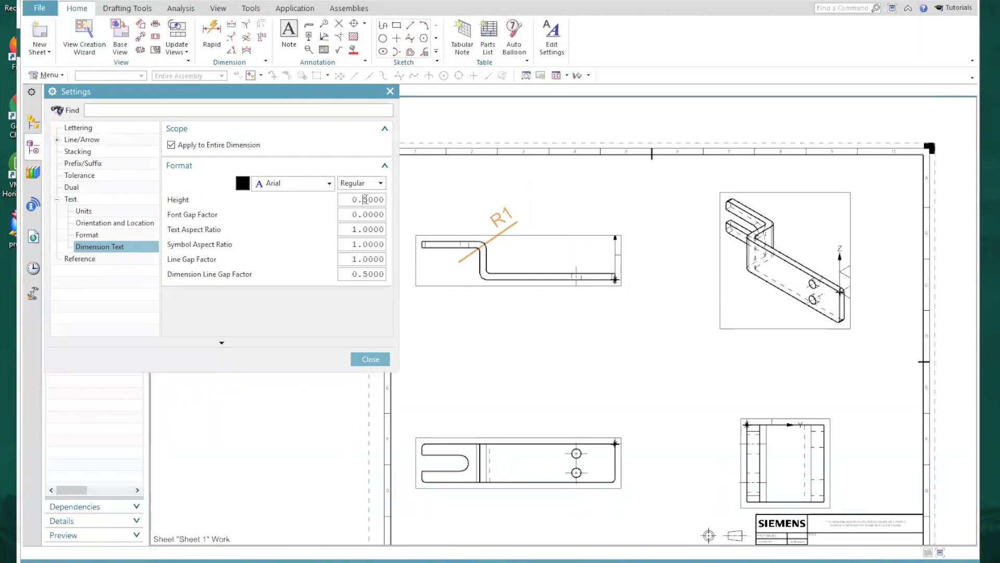
pyautogui.doubleClick(364, 199)
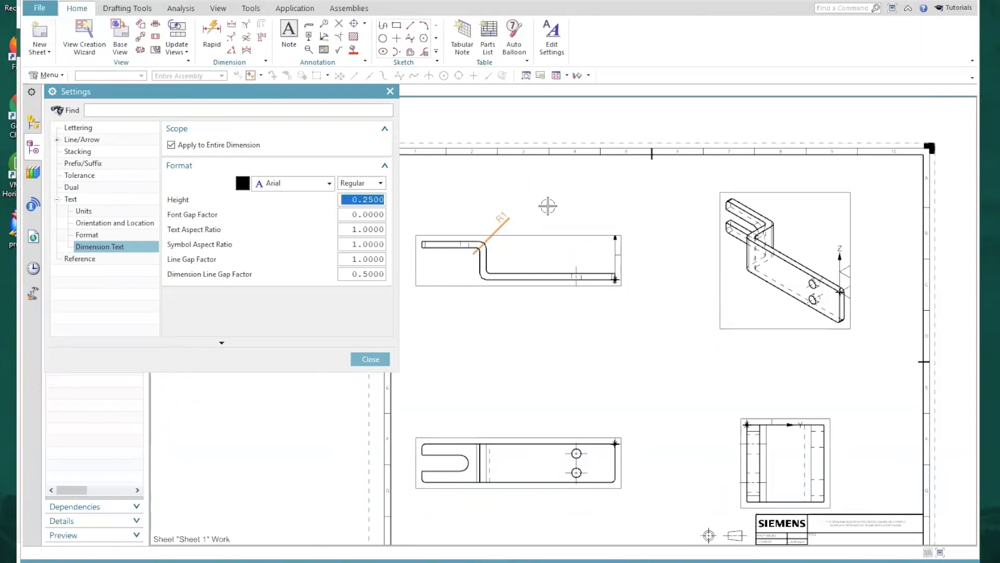
pyautogui.click(375, 358)
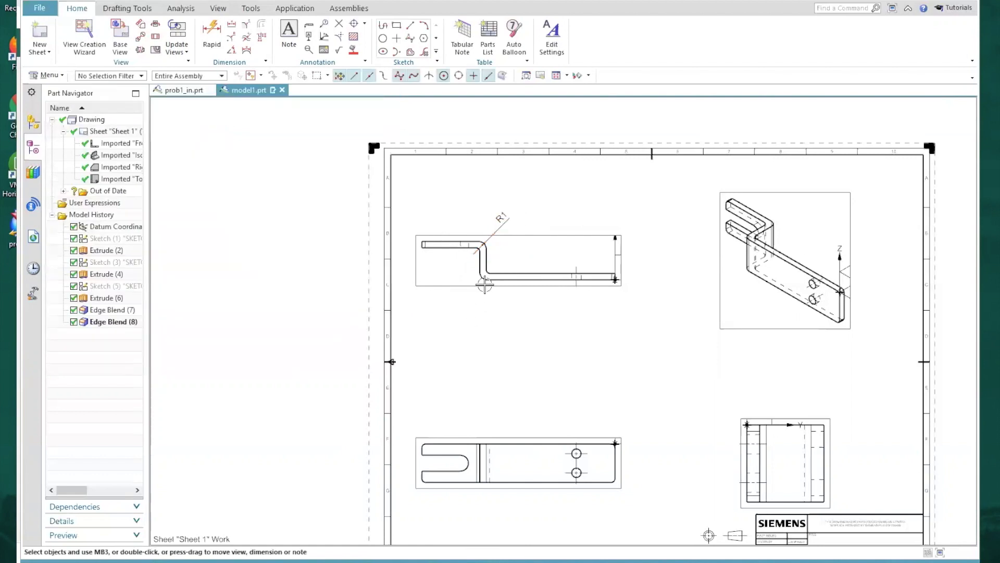
# - Try a radial dimension on the lower bend's inner arc in the front view, placed below the bend, and remove it
pyautogui.click(251, 51)
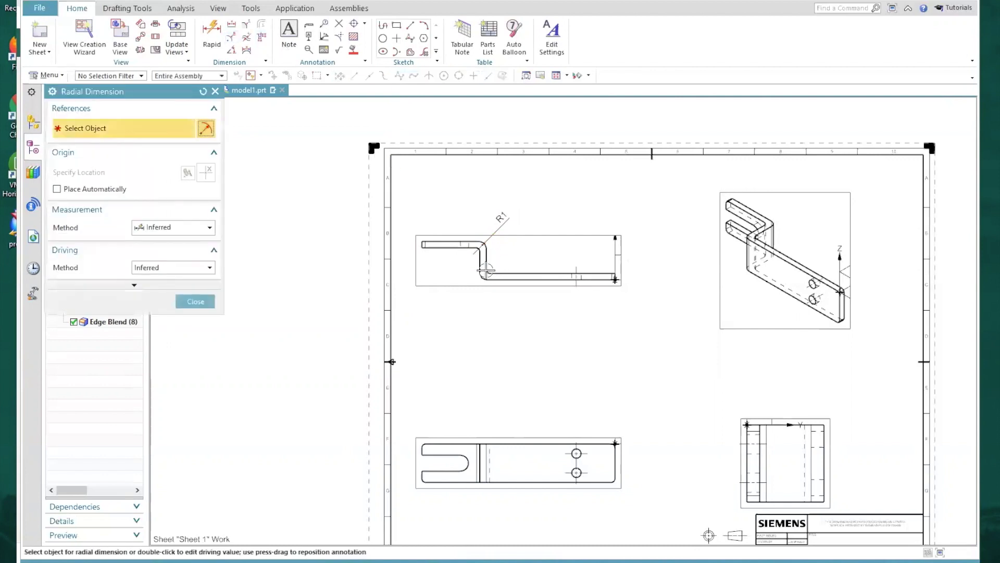
pyautogui.click(487, 271)
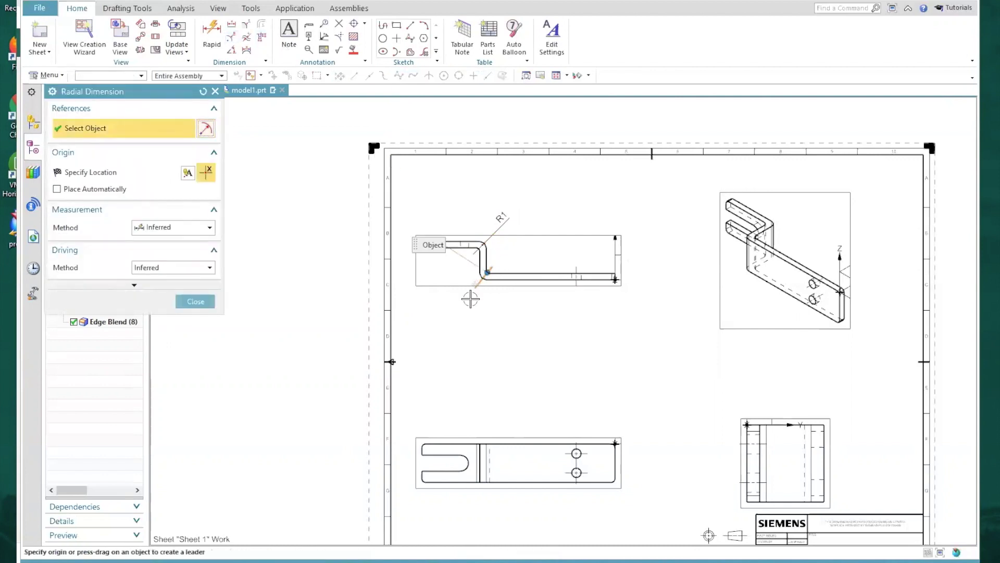
pyautogui.moveTo(443, 313)
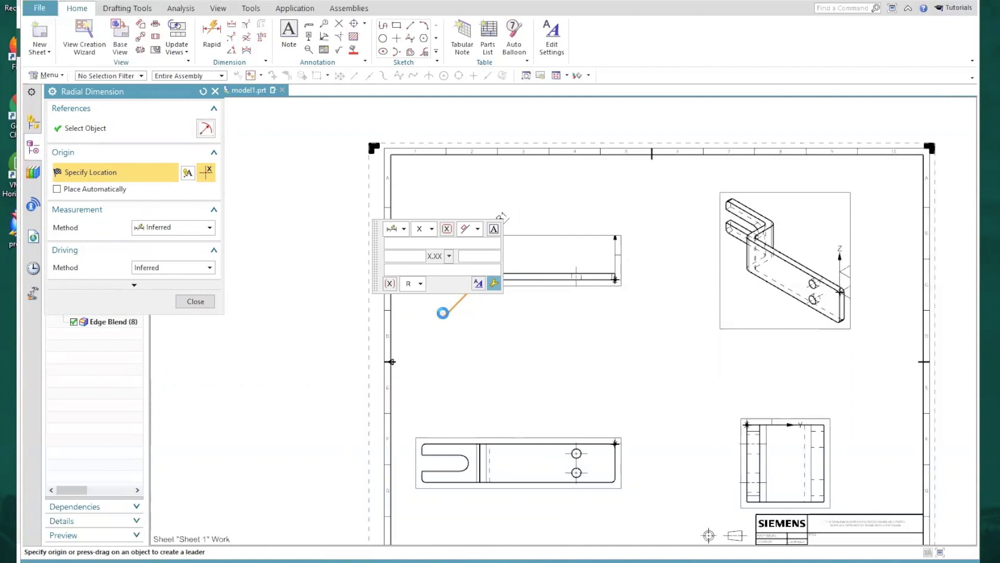
pyautogui.click(443, 313)
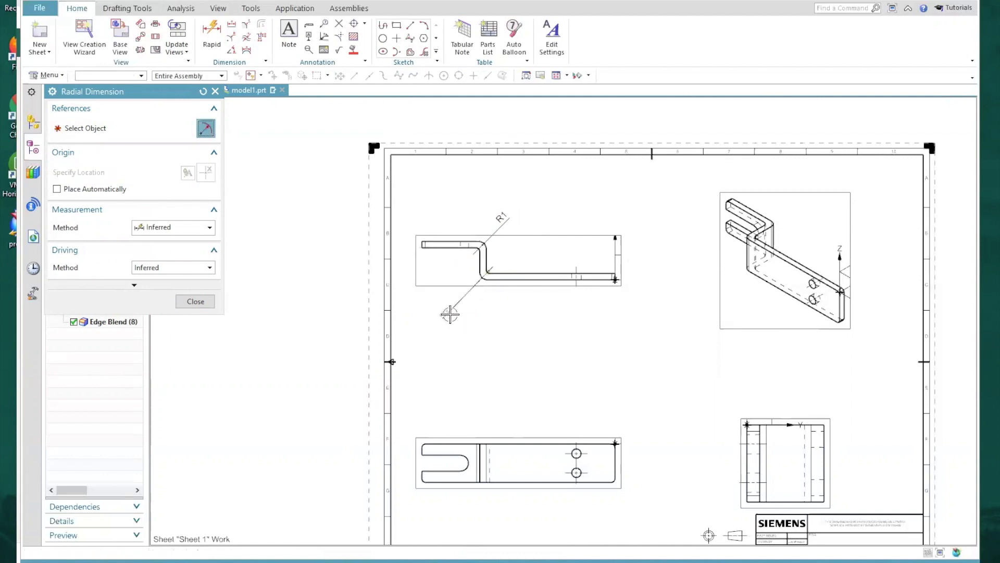
pyautogui.click(195, 301)
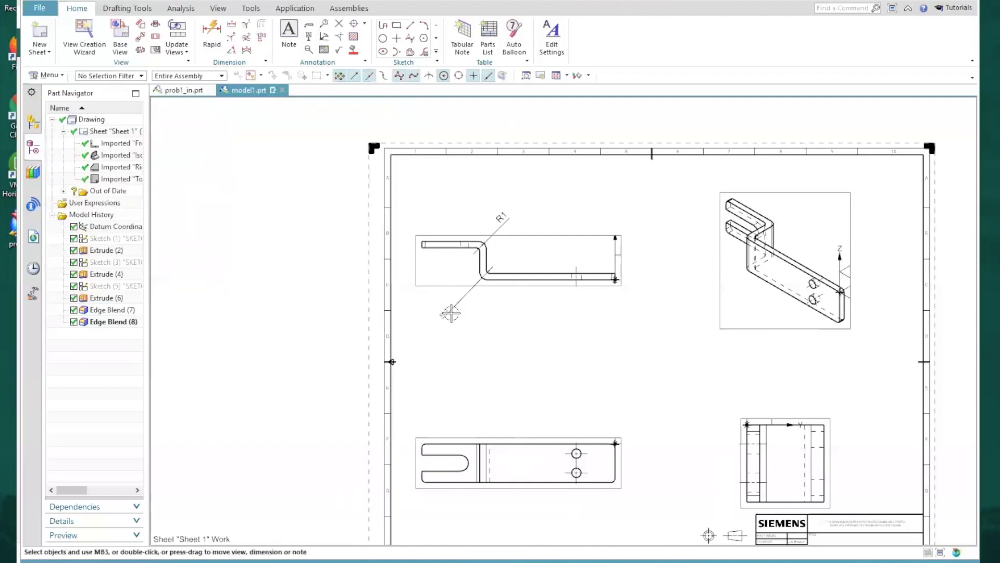
pyautogui.rightClick(446, 314)
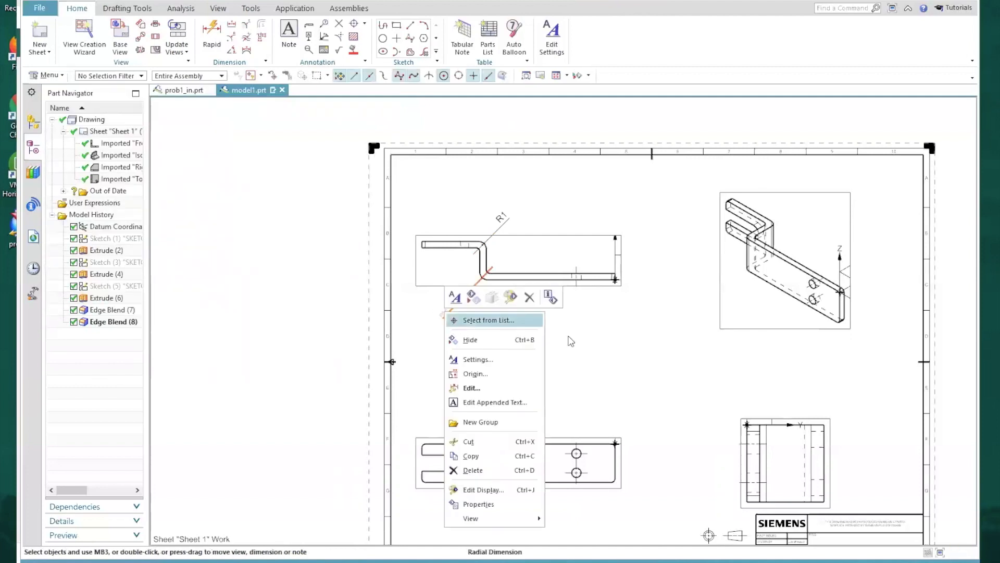
pyautogui.click(602, 342)
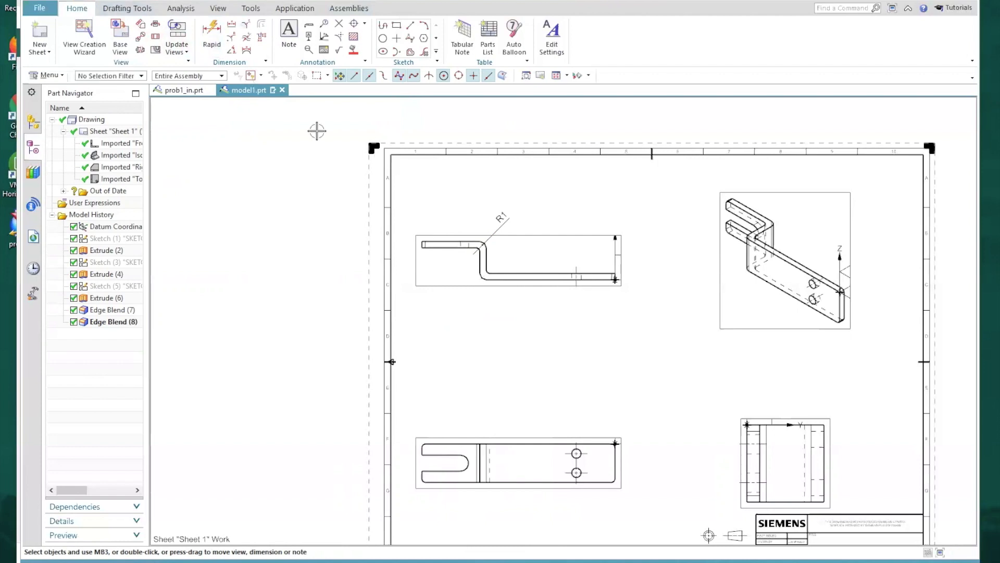
# - Add a radial dimension with the prefix 2X to the lower bend's inner arc in the front view, placed below the bend
pyautogui.click(231, 37)
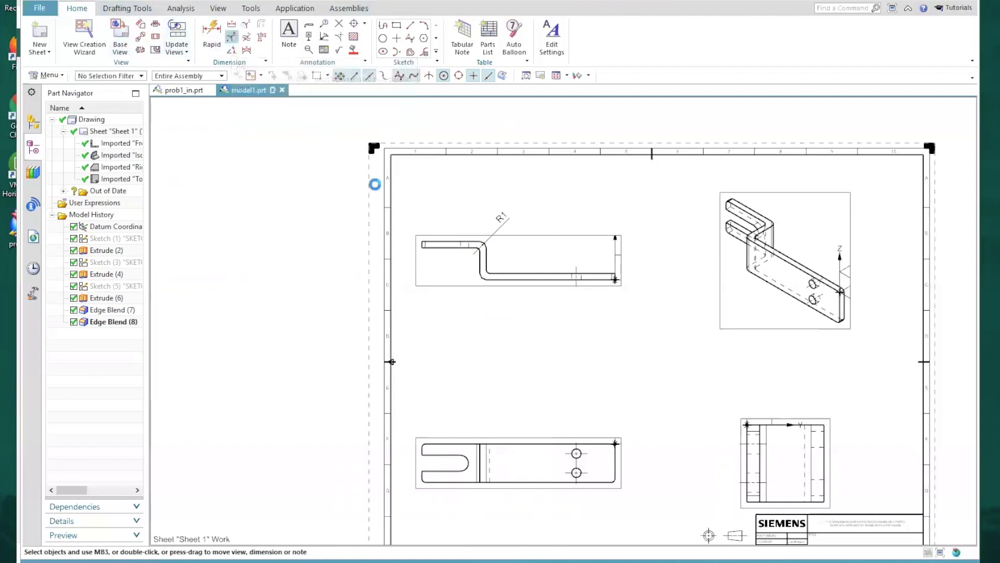
pyautogui.click(487, 272)
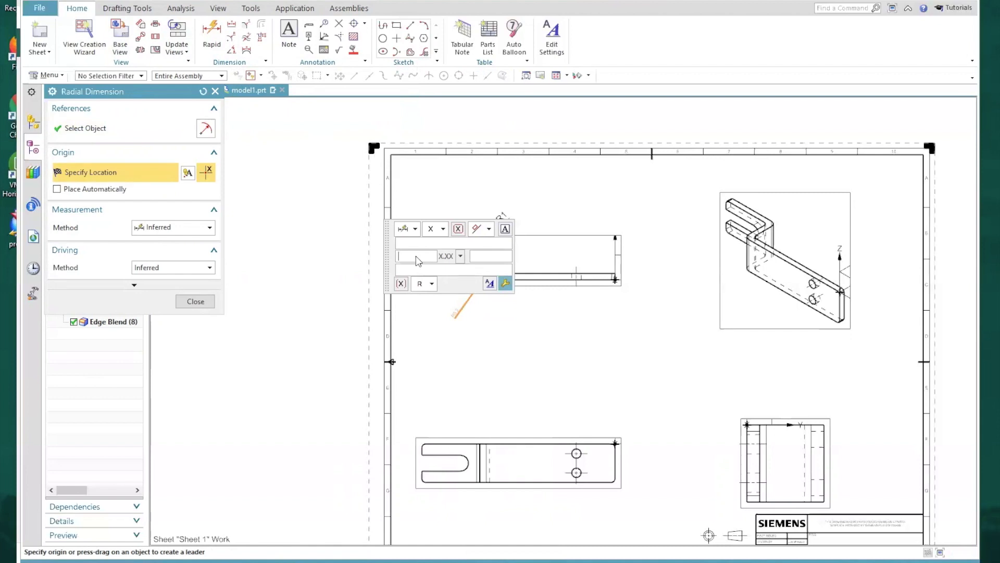
pyautogui.write('2')
pyautogui.click(424, 314)
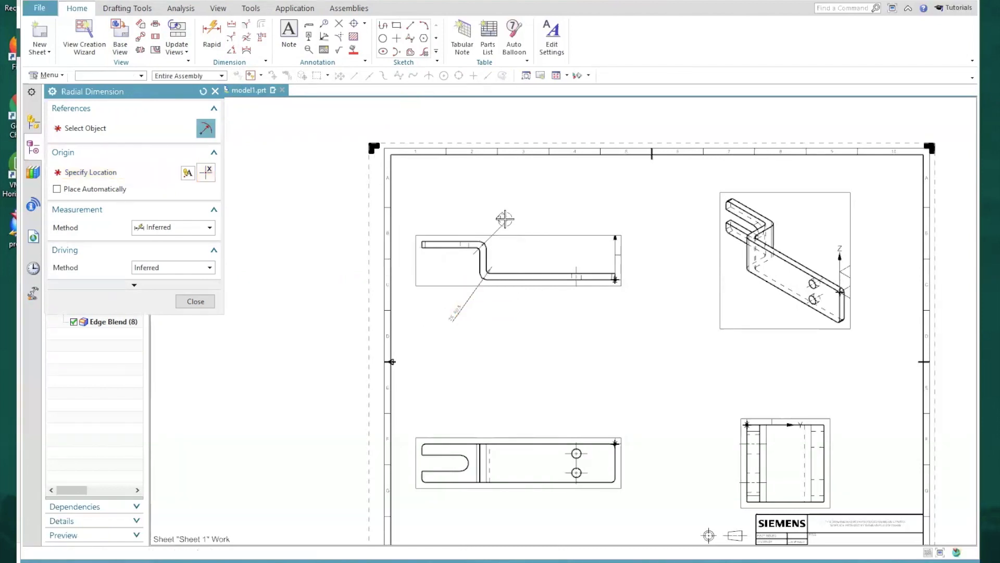
pyautogui.click(215, 91)
# - Delete the upper bend's radial dimension from the front view
pyautogui.rightClick(503, 225)
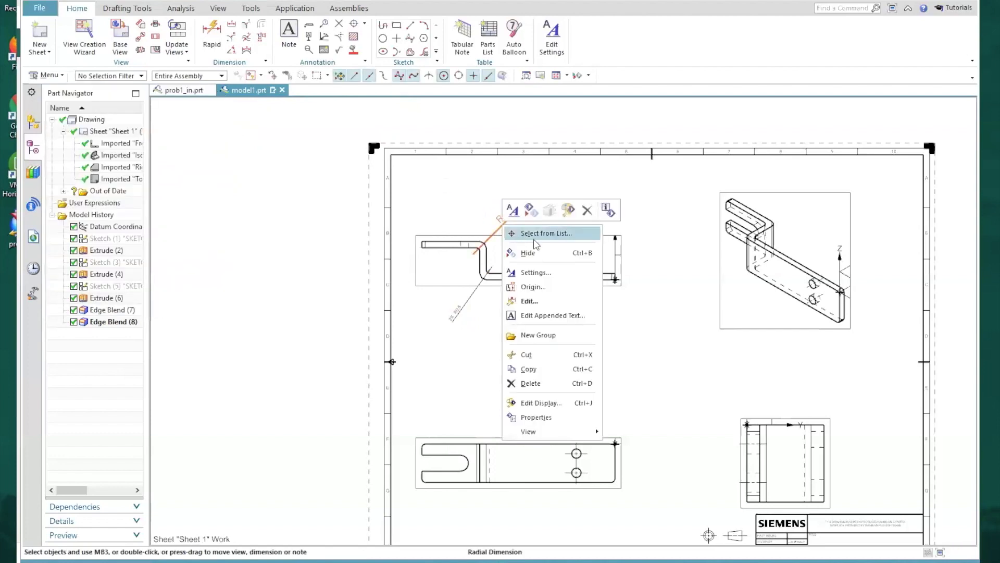
pyautogui.click(531, 383)
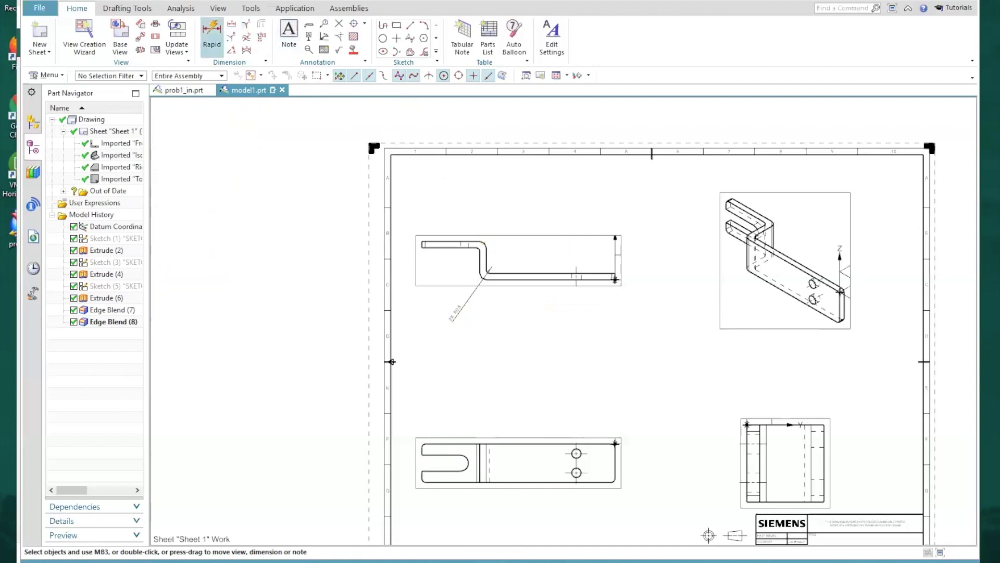
# - Try a radial dimension without a prefix on the upper bend's outer arc, placed above the bend, and undo it
pyautogui.click(231, 37)
pyautogui.click(483, 243)
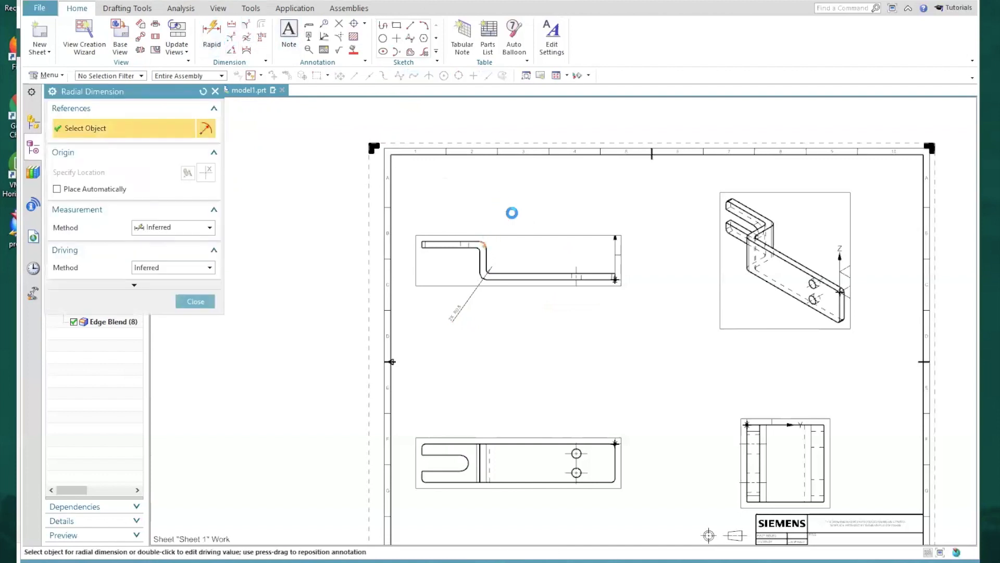
pyautogui.click(512, 208)
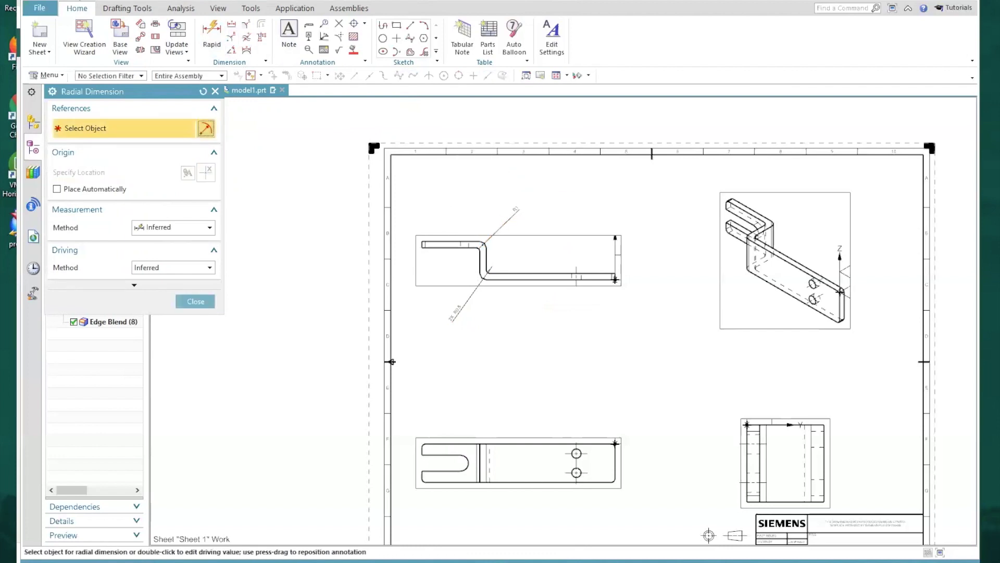
pyautogui.hotkey('ctrl', 'z')
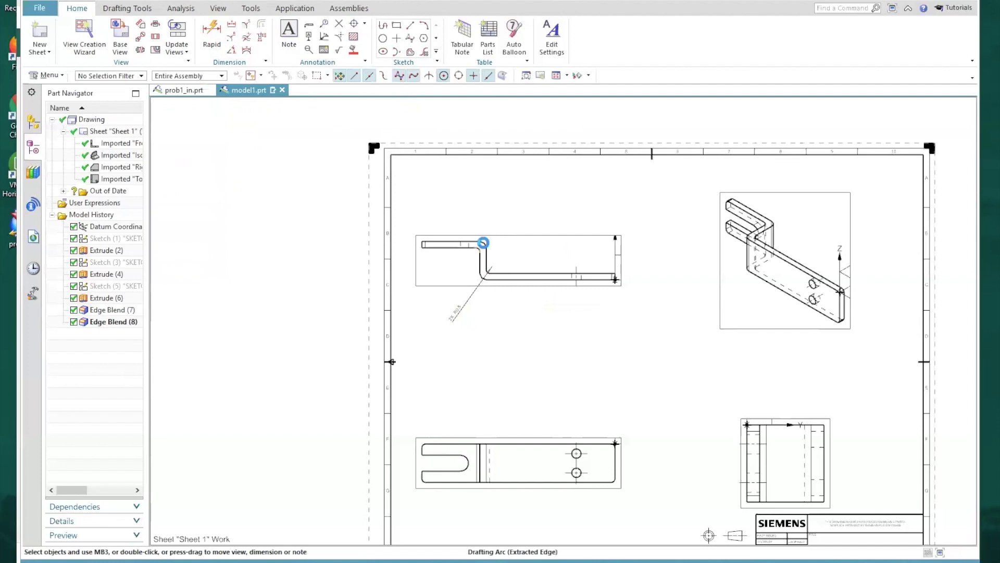
# - Add a radial dimension with the prefix 2X to the upper bend's outer arc in the front view, placed above the bend
pyautogui.click(483, 241)
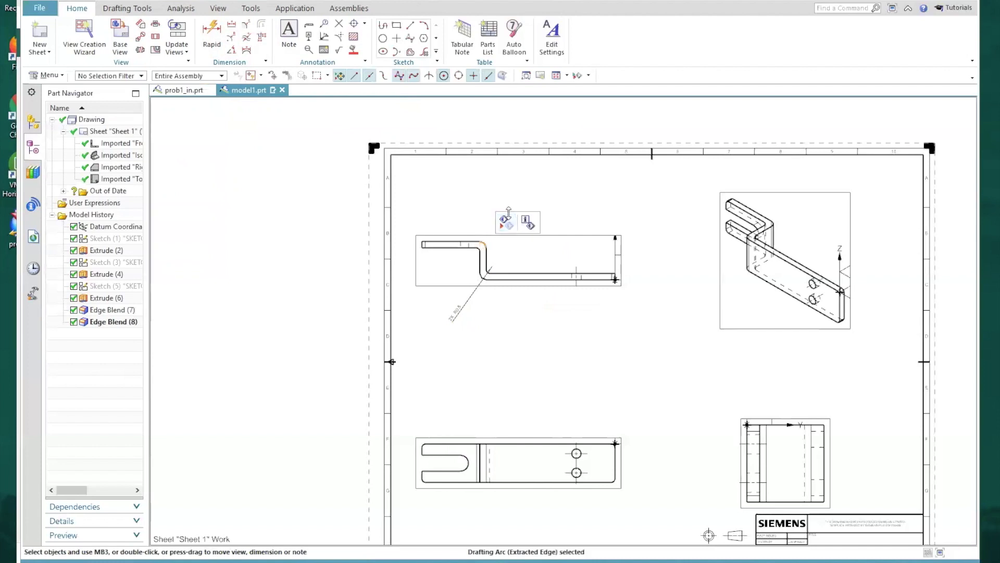
pyautogui.click(231, 36)
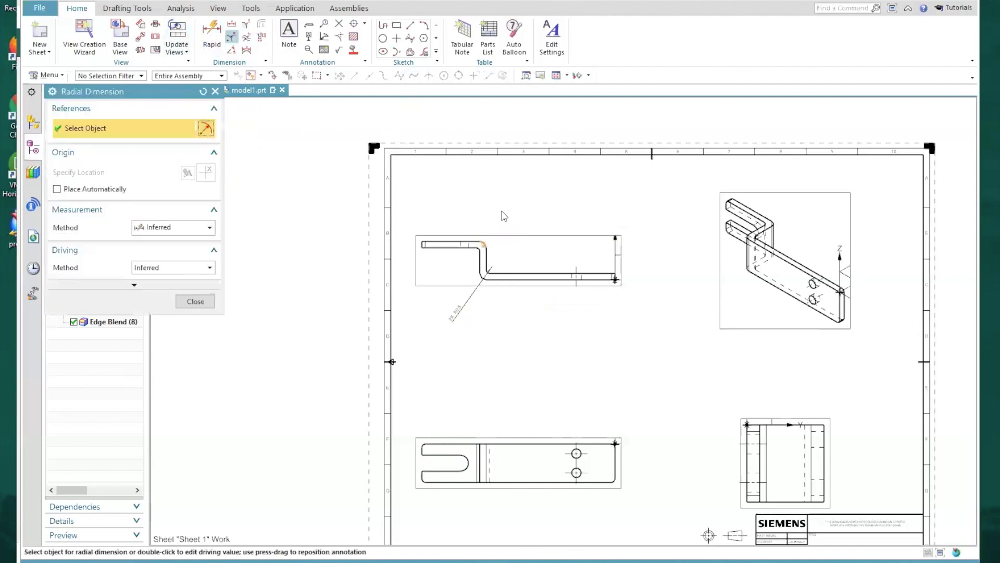
pyautogui.moveTo(502, 215)
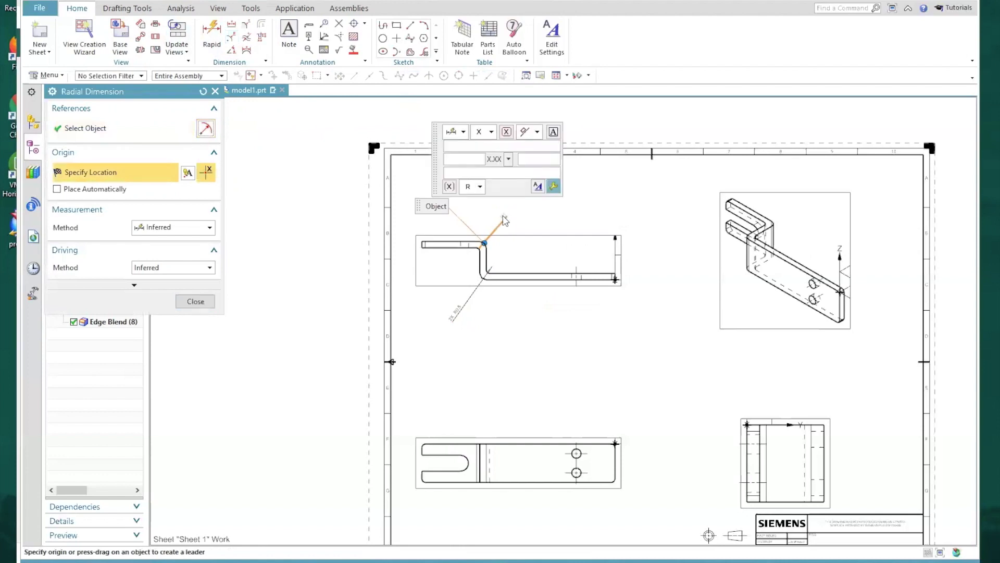
pyautogui.click(468, 162)
pyautogui.write('2x')
pyautogui.write('X')
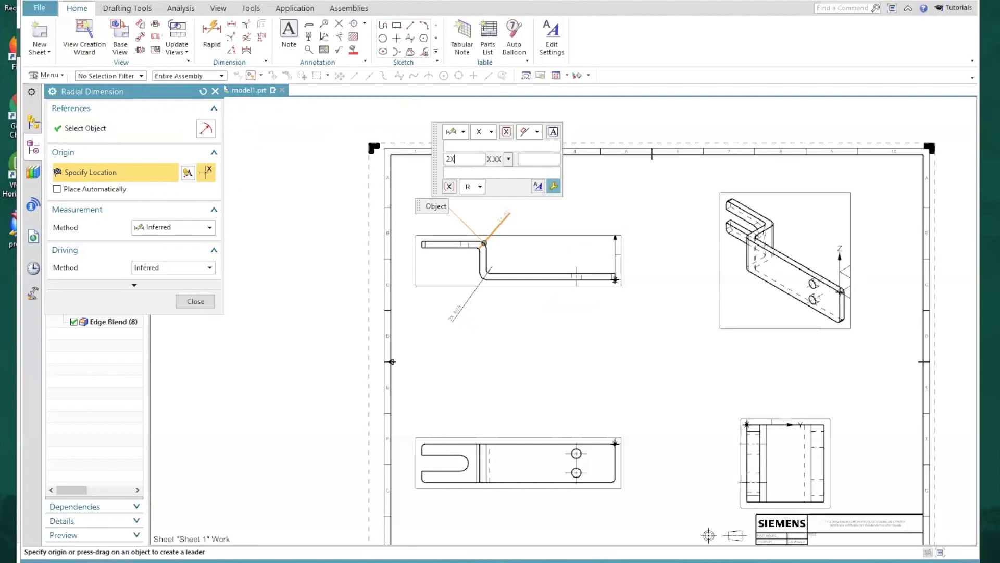
pyautogui.click(529, 214)
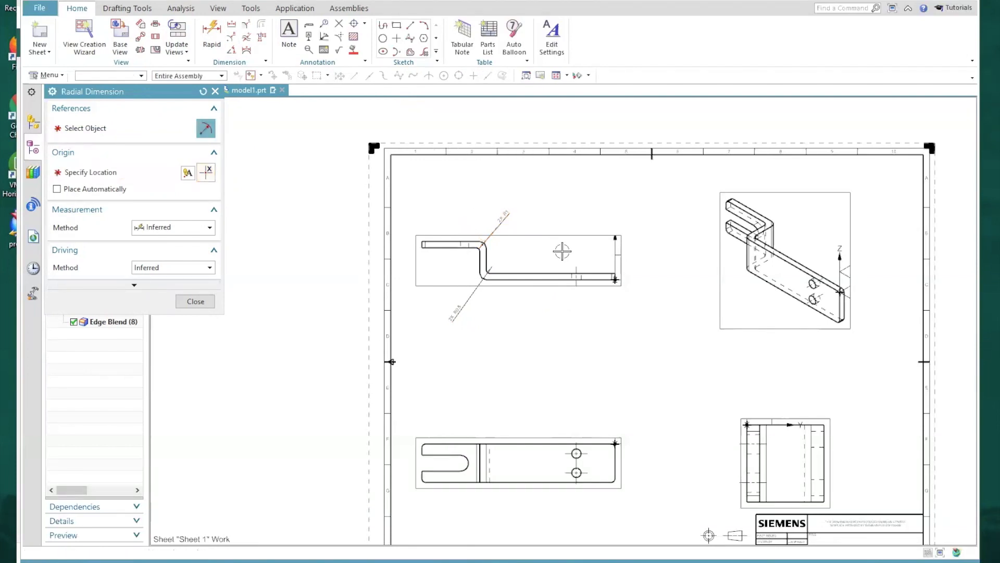
# - Add a rapid dimension for the plate thickness between the upper leg's two long edges, placed beside its free end in the front view
pyautogui.click(212, 33)
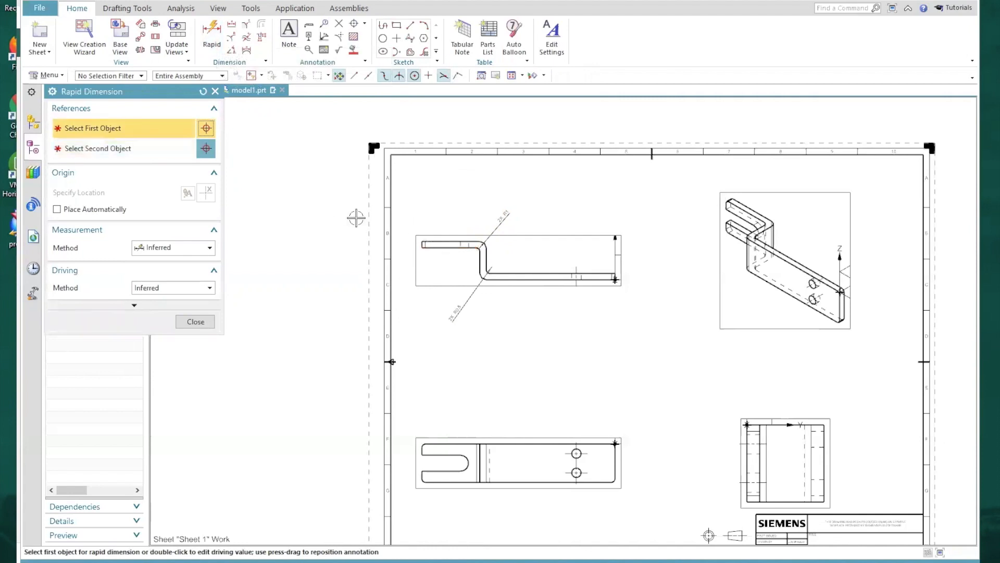
pyautogui.click(439, 242)
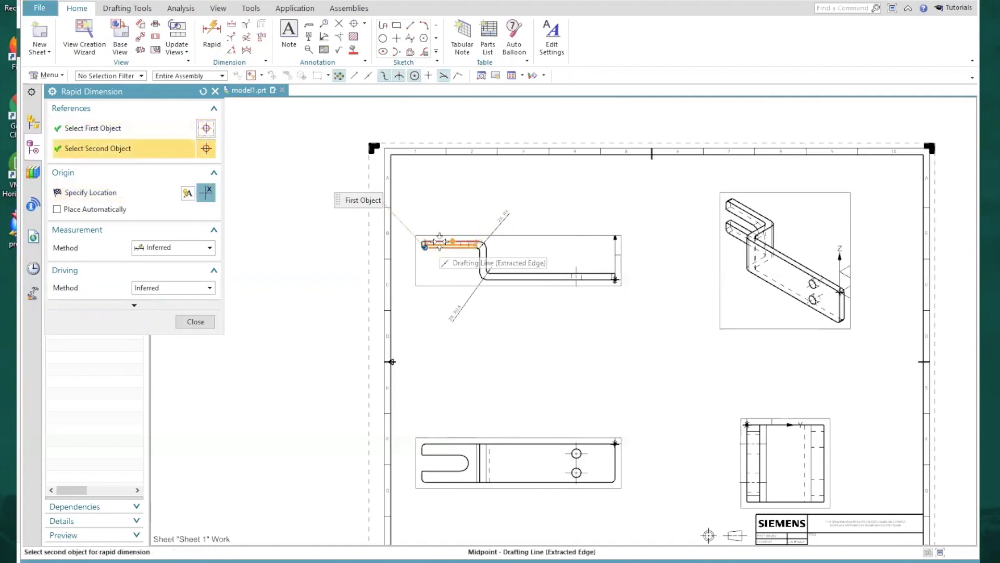
pyautogui.click(400, 244)
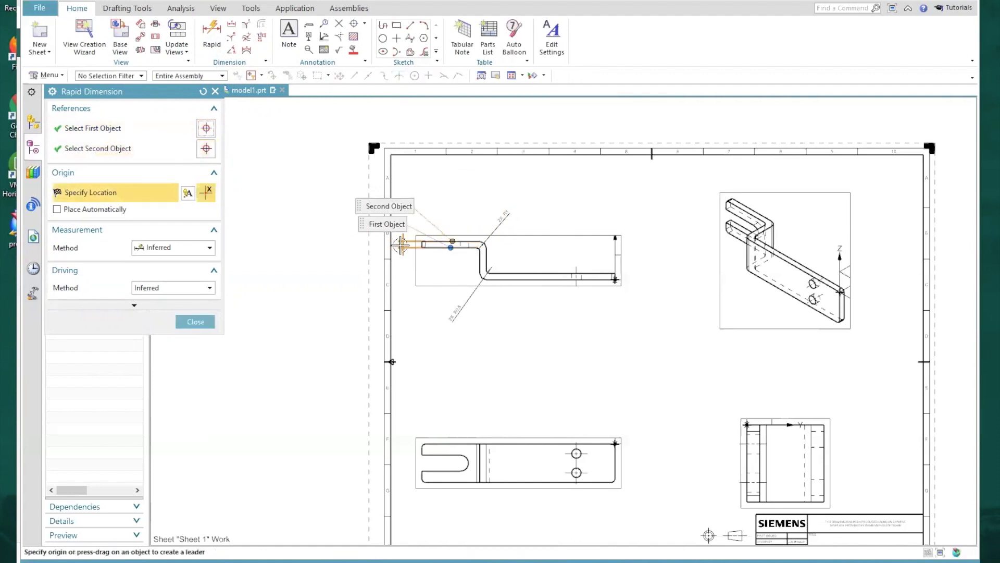
pyautogui.click(403, 245)
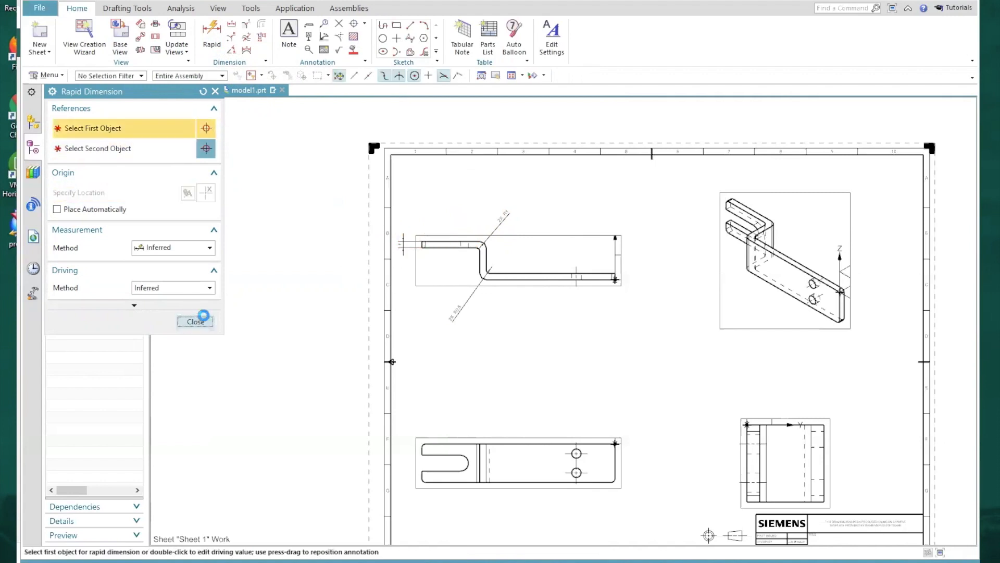
pyautogui.click(195, 321)
pyautogui.scroll(5, 407, 244)
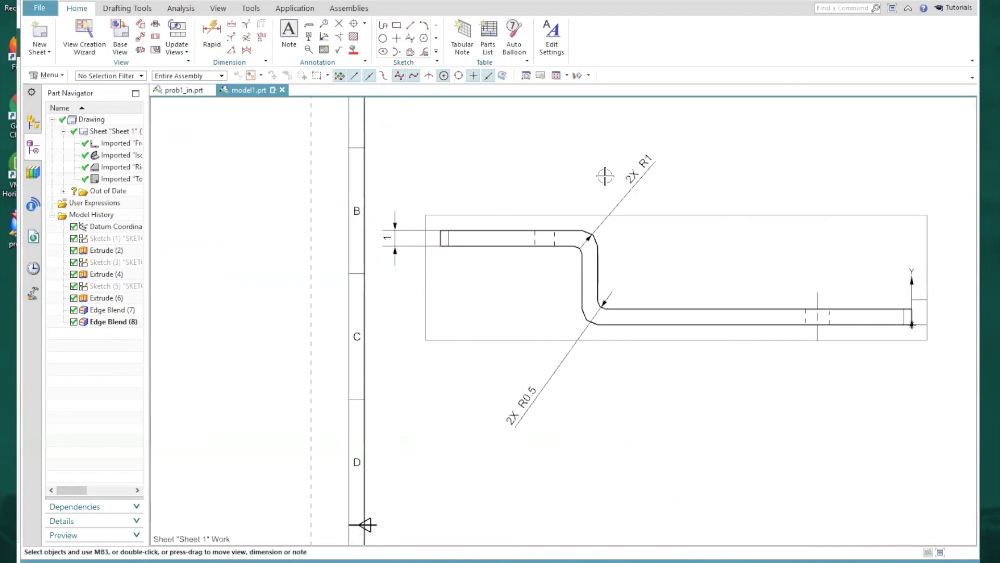
pyautogui.scroll(-2, 605, 176)
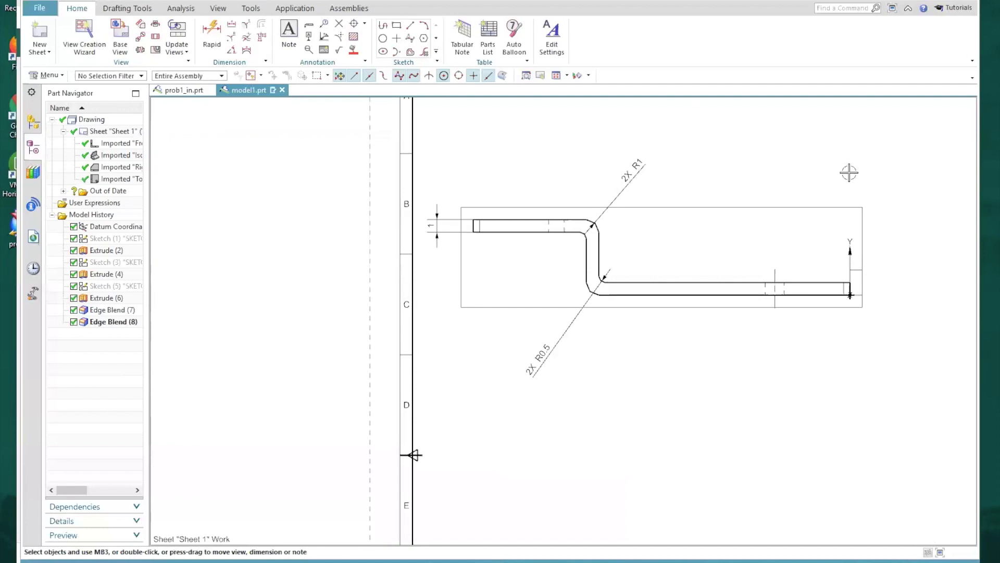
pyautogui.scroll(-2, 849, 171)
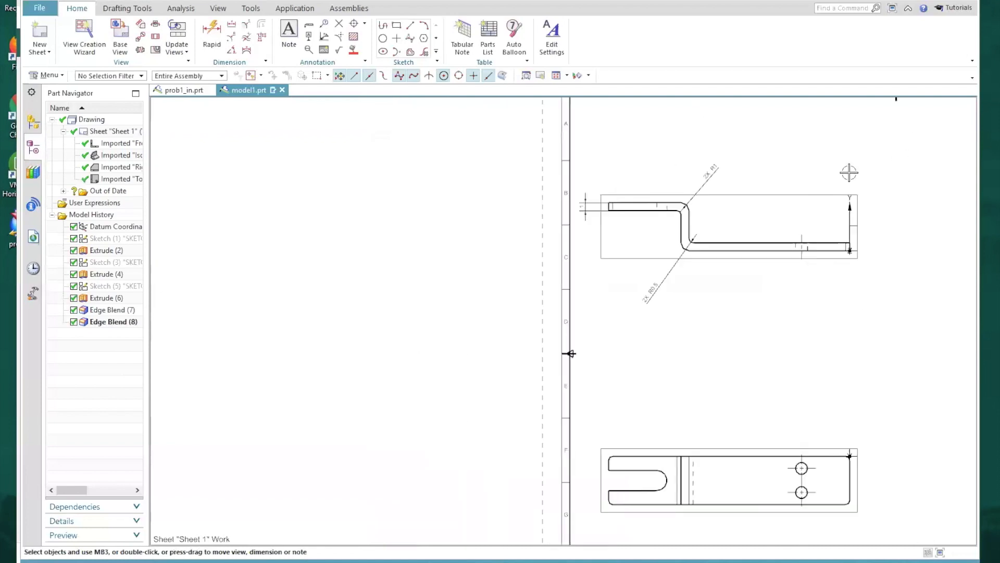
pyautogui.click(541, 75)
pyautogui.moveTo(707, 335)
pyautogui.mouseDown()
pyautogui.moveTo(417, 329)
pyautogui.moveTo(412, 314)
pyautogui.mouseUp()
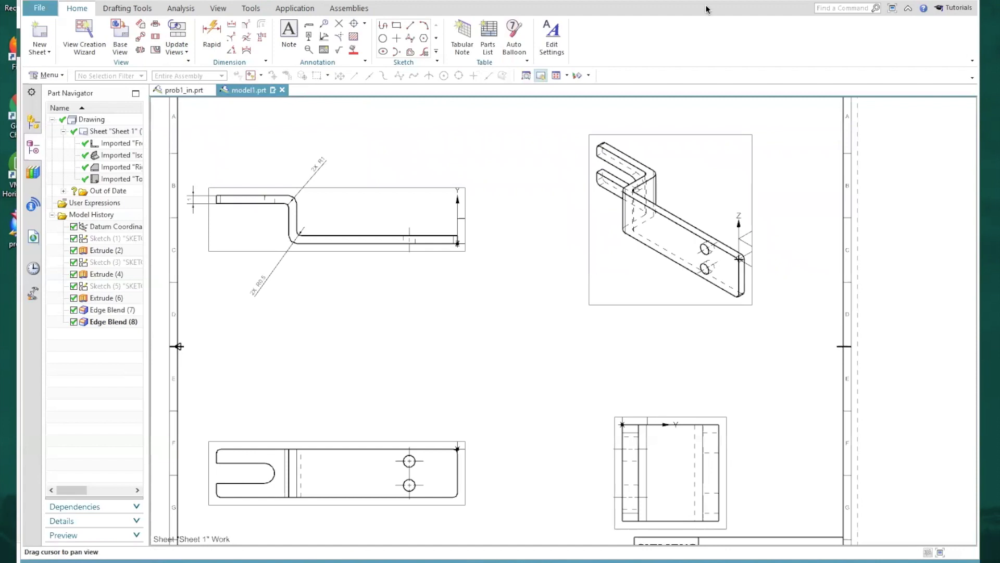
# - Move the hole-to-edge dimension's text above its extension lines in the top view and reposition the slot length dimension above the slot
pyautogui.hotkey('ctrl', 'f')
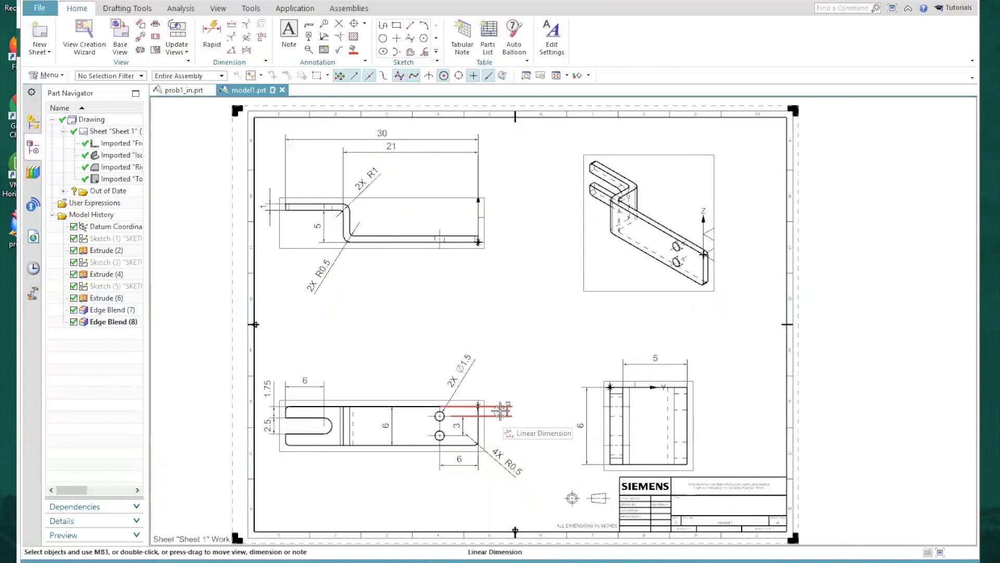
pyautogui.click(501, 412)
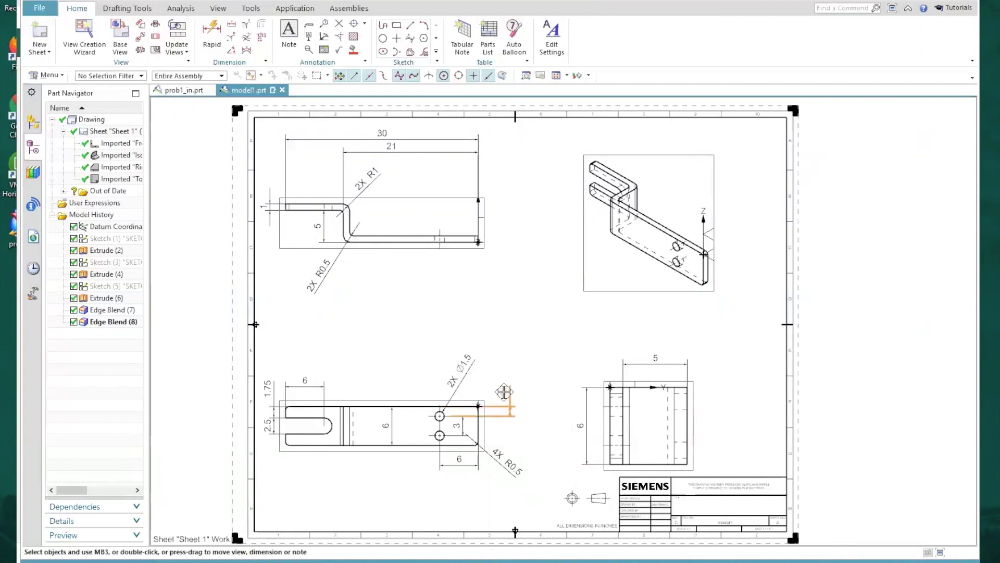
pyautogui.moveTo(502, 393); pyautogui.dragTo(503, 393)
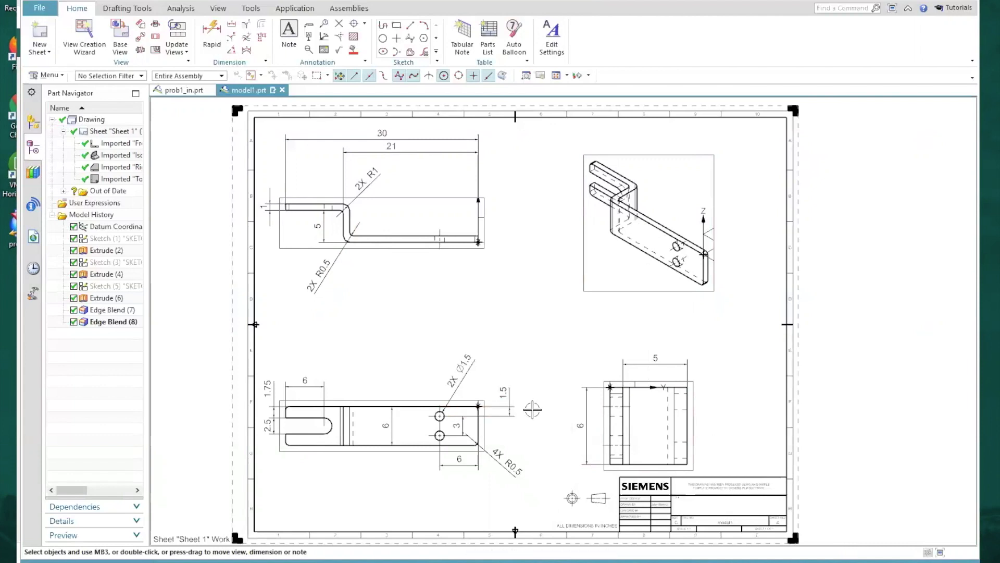
pyautogui.moveTo(305, 388)
pyautogui.mouseDown()
pyautogui.moveTo(306, 364)
pyautogui.moveTo(307, 399)
pyautogui.mouseUp()
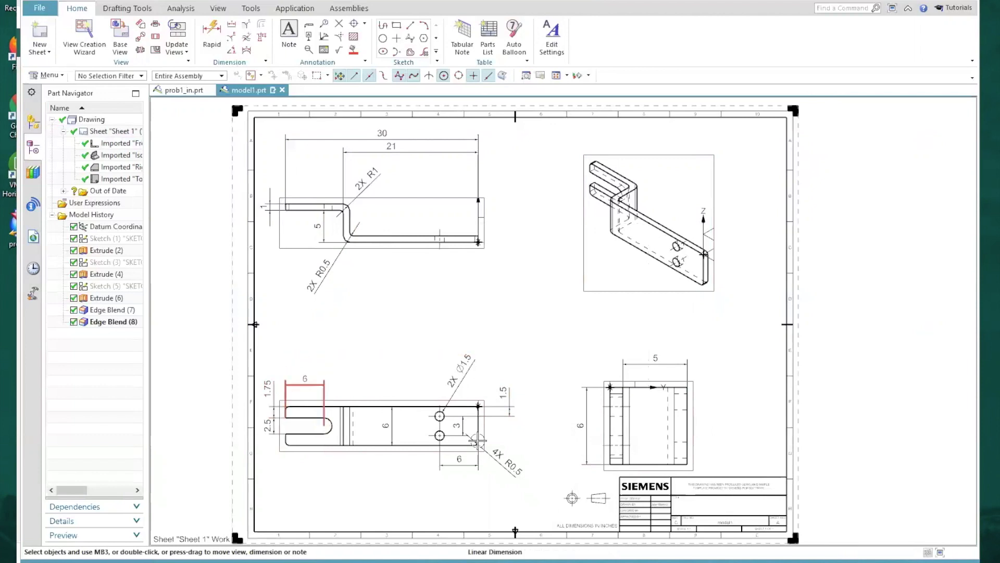
# - Set the text orientation of the 4X corner radius dimension in the top view to Horizontal Text
pyautogui.rightClick(507, 461)
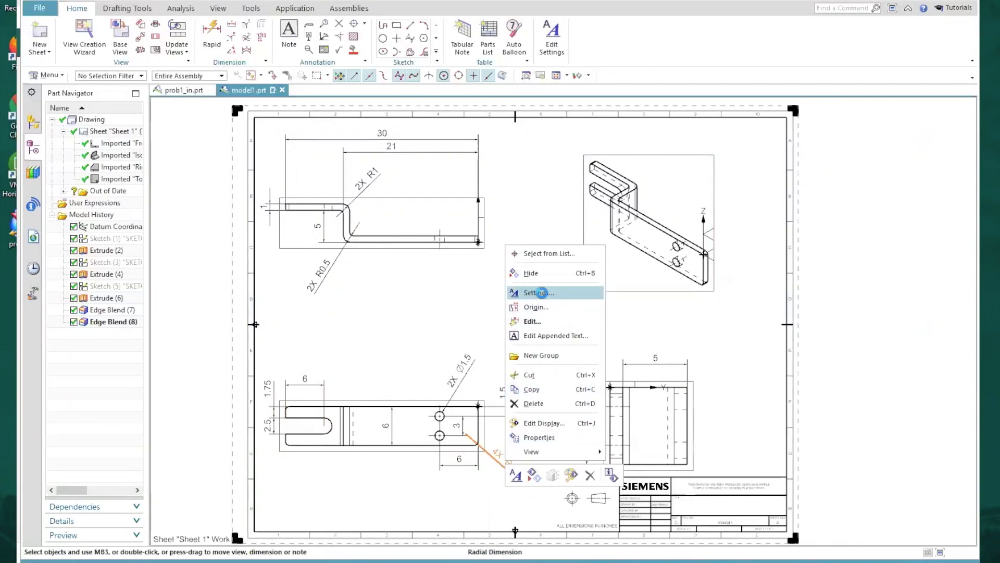
pyautogui.click(534, 293)
pyautogui.click(65, 415)
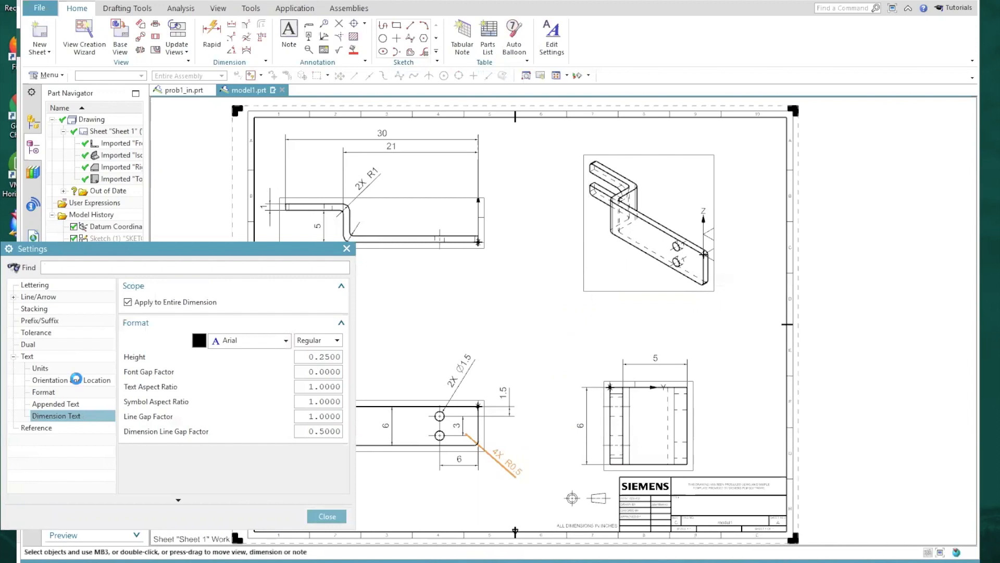
pyautogui.click(75, 381)
pyautogui.click(286, 305)
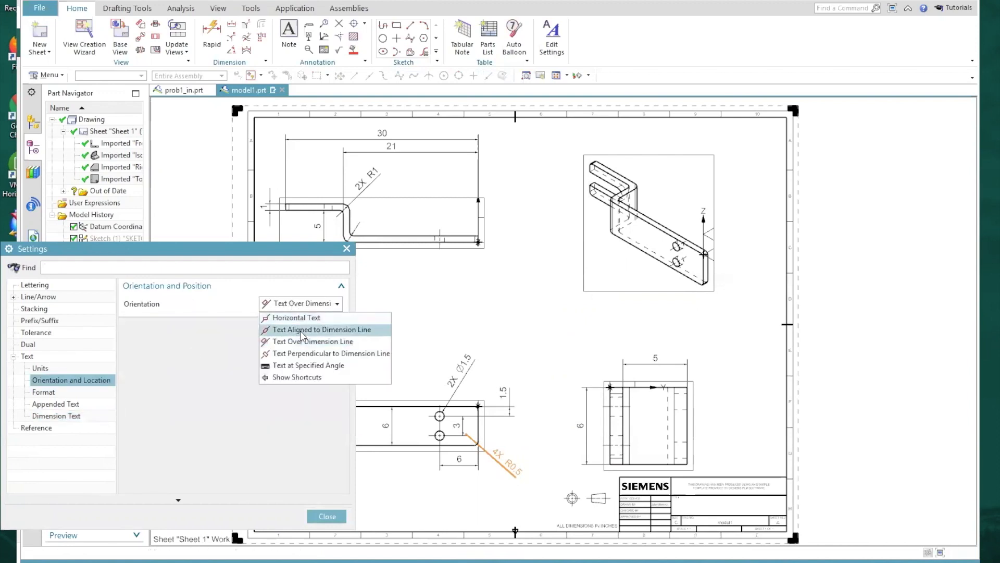
pyautogui.click(297, 318)
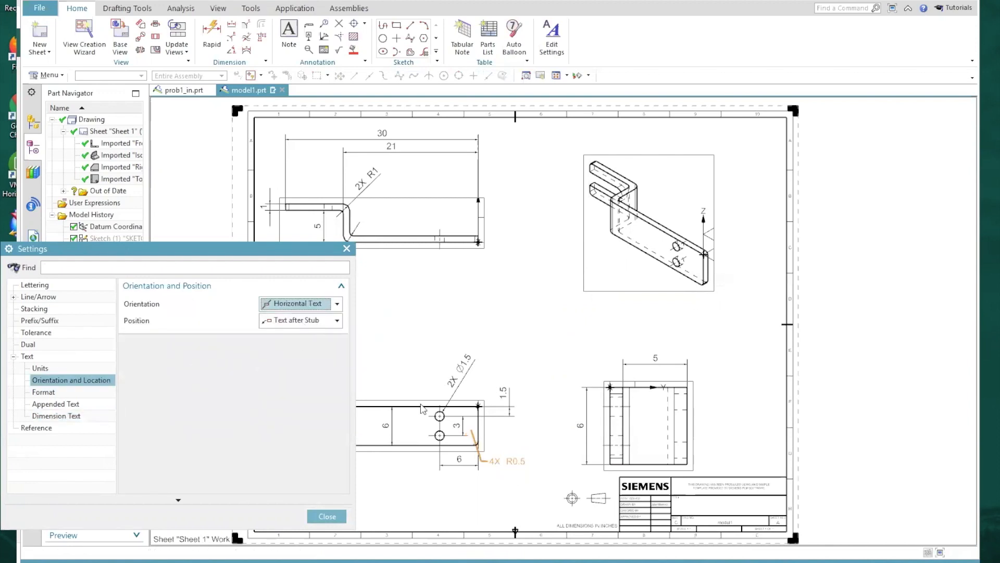
# - Try the Text Aligned to Dimension Line and Text Perpendicular to Dimension Line orientations on the 4X corner radius dimension
pyautogui.click(318, 307)
pyautogui.click(318, 331)
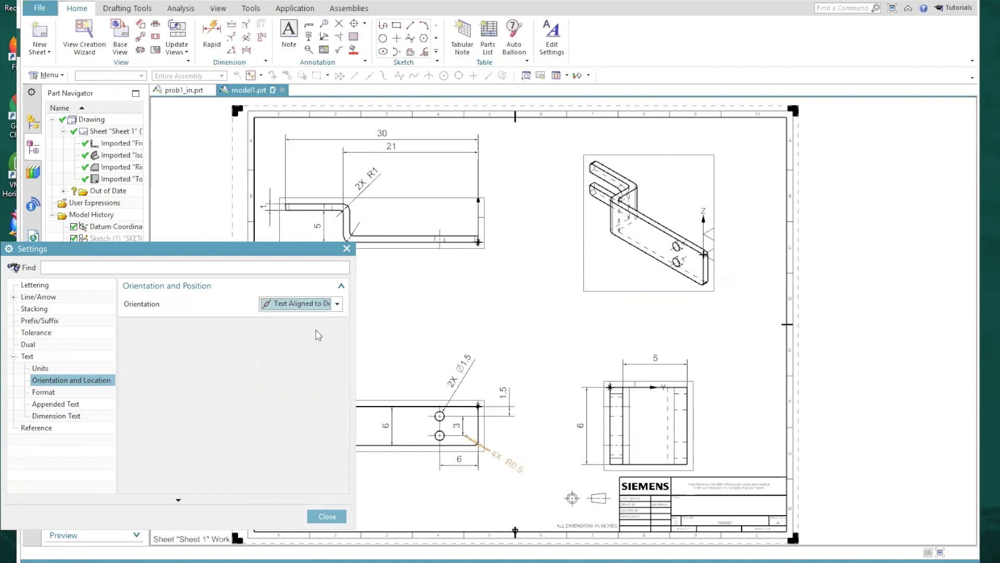
pyautogui.click(304, 306)
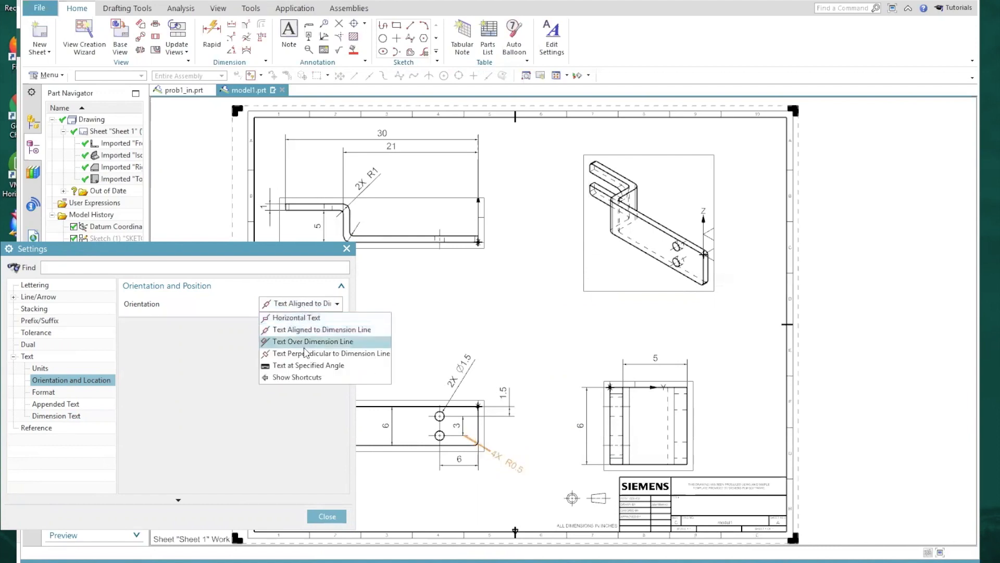
pyautogui.click(306, 354)
# - Return the 4X corner radius dimension to the Horizontal Text orientation and finish its settings
pyautogui.click(302, 308)
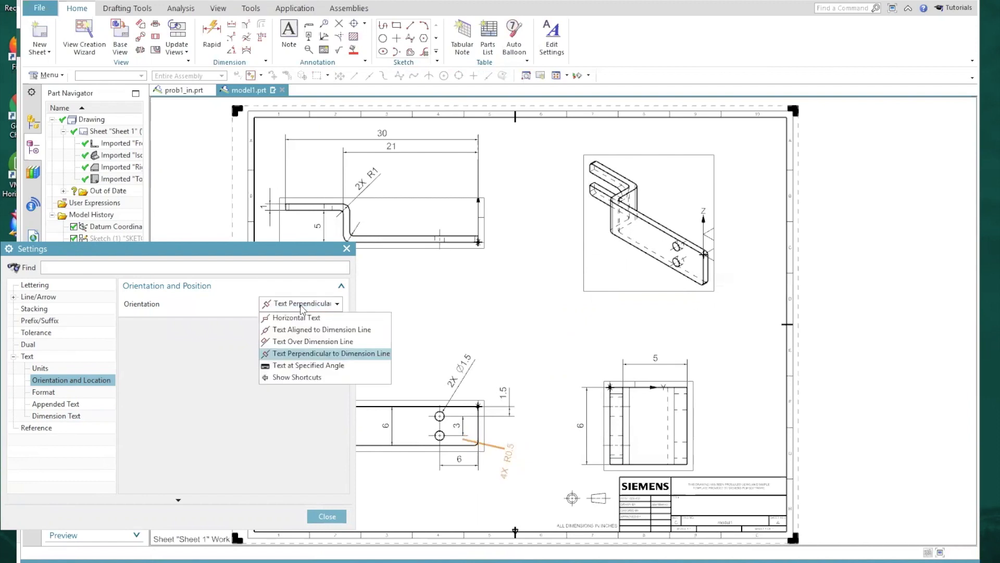
pyautogui.click(303, 319)
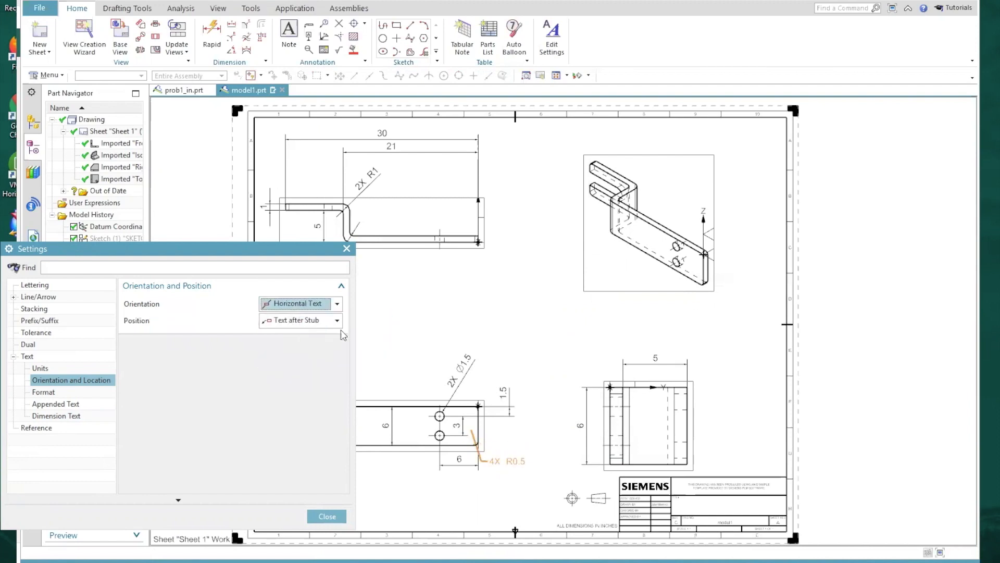
pyautogui.click(327, 516)
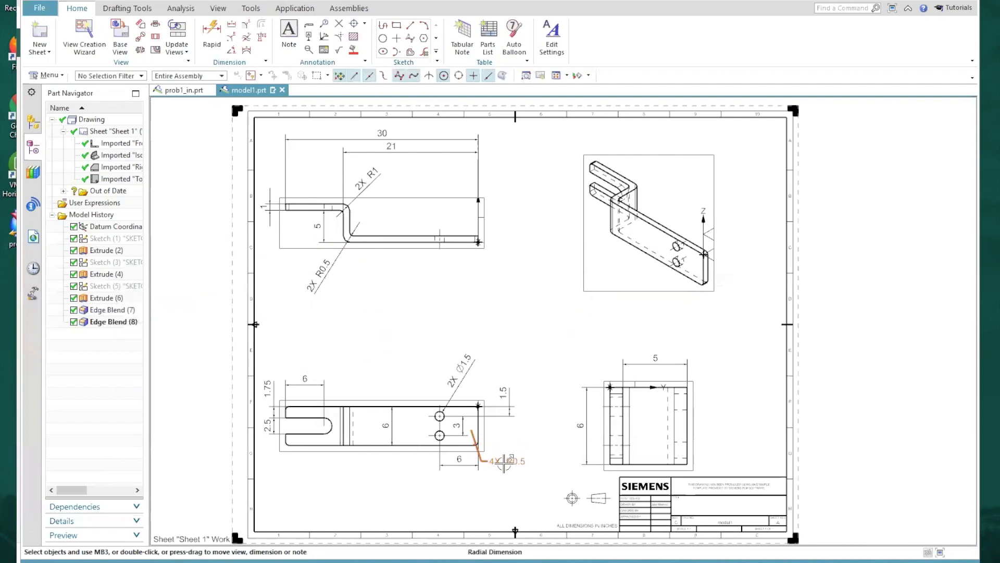